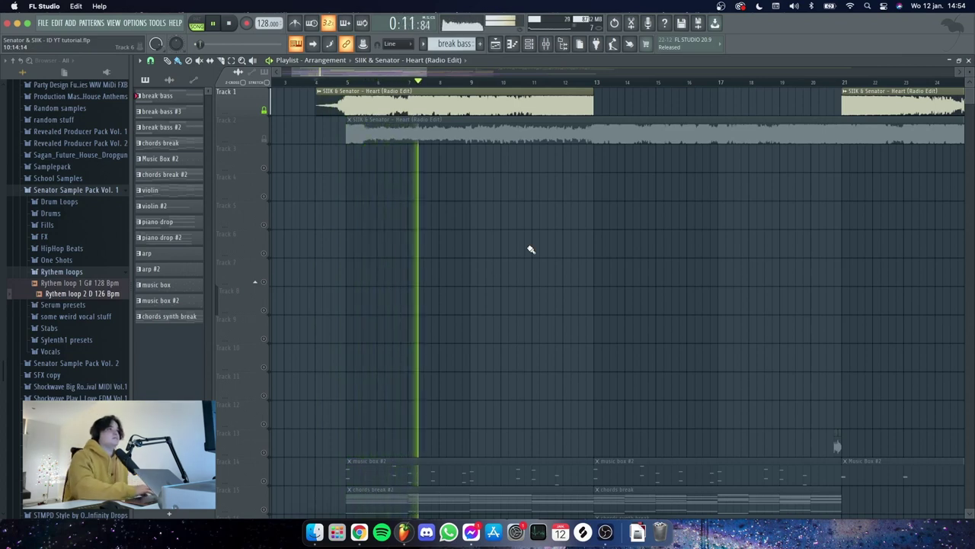
# Listen to the reference track, stop its playback, and look over the break's clips down to about track 33
pyautogui.moveTo(416, 72); pyautogui.dragTo(417, 71)
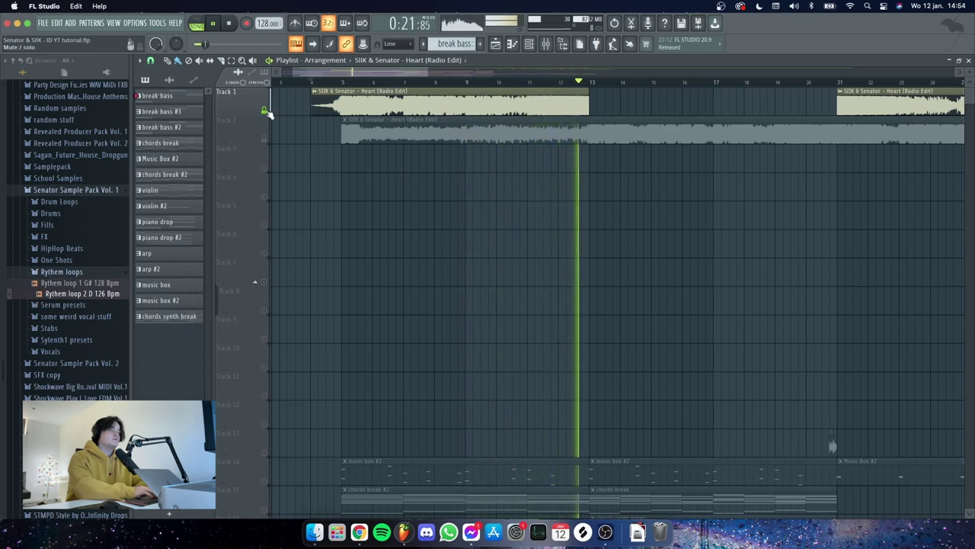
pyautogui.press('space')
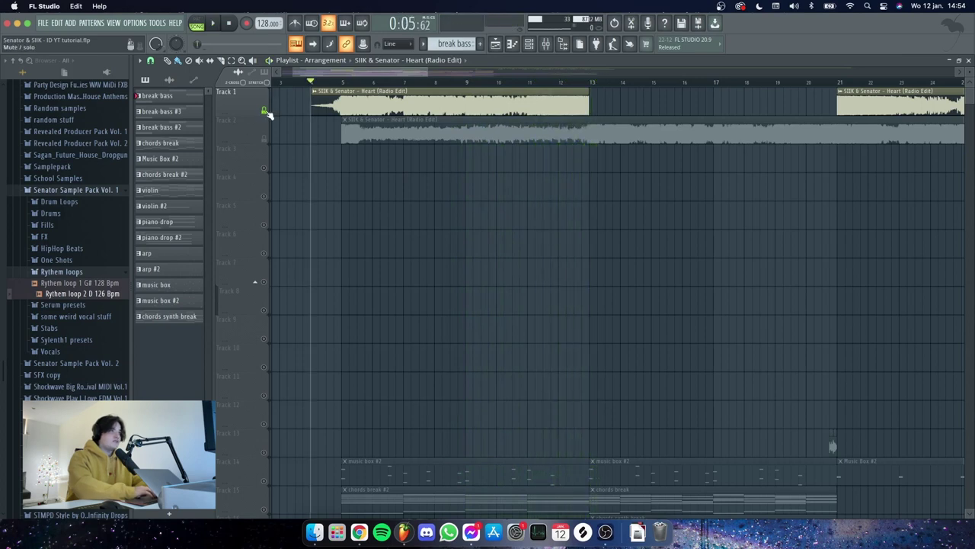
pyautogui.scroll(-7, 419, 246)
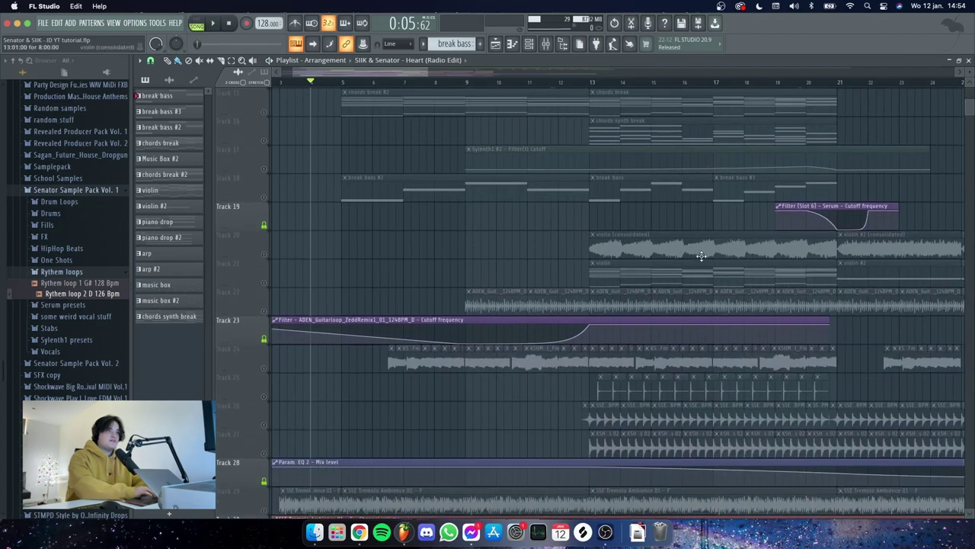
pyautogui.scroll(-4, 671, 324)
pyautogui.hscroll(-2, 678, 316)
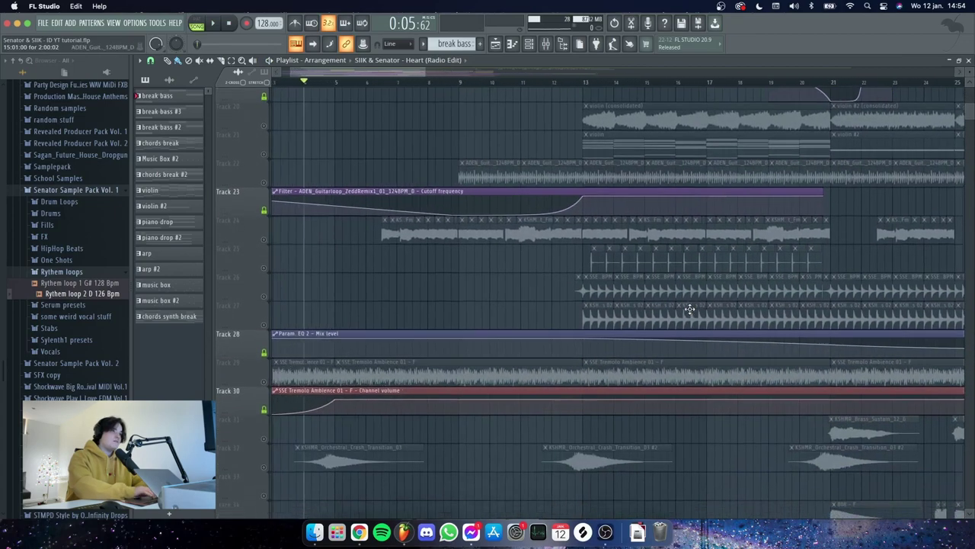
pyautogui.scroll(7, 689, 308)
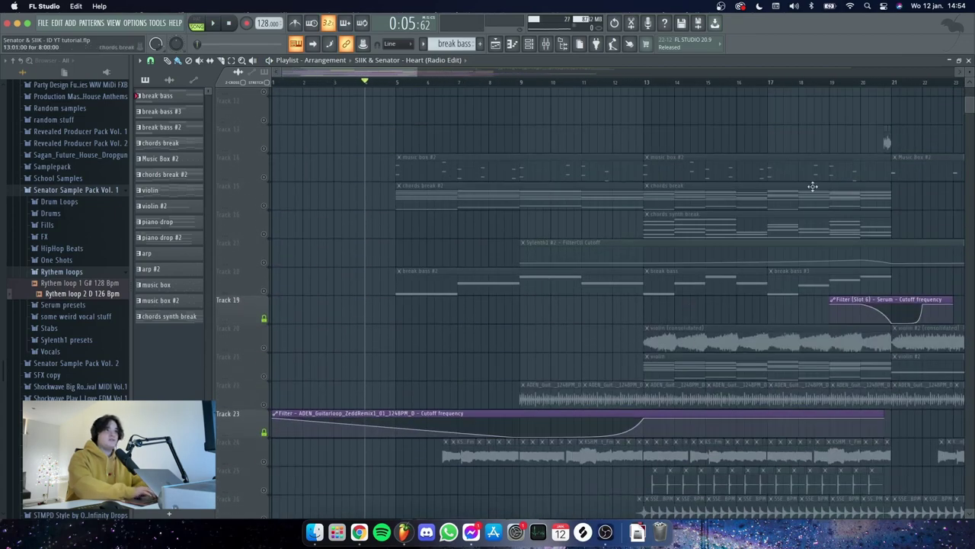
# Mark the whole break from bar 5 to bar 21 on the playlist timeline
pyautogui.hscroll(3, 761, 165)
pyautogui.moveTo(306, 85); pyautogui.dragTo(782, 80)
pyautogui.moveTo(659, 69); pyautogui.dragTo(824, 88)
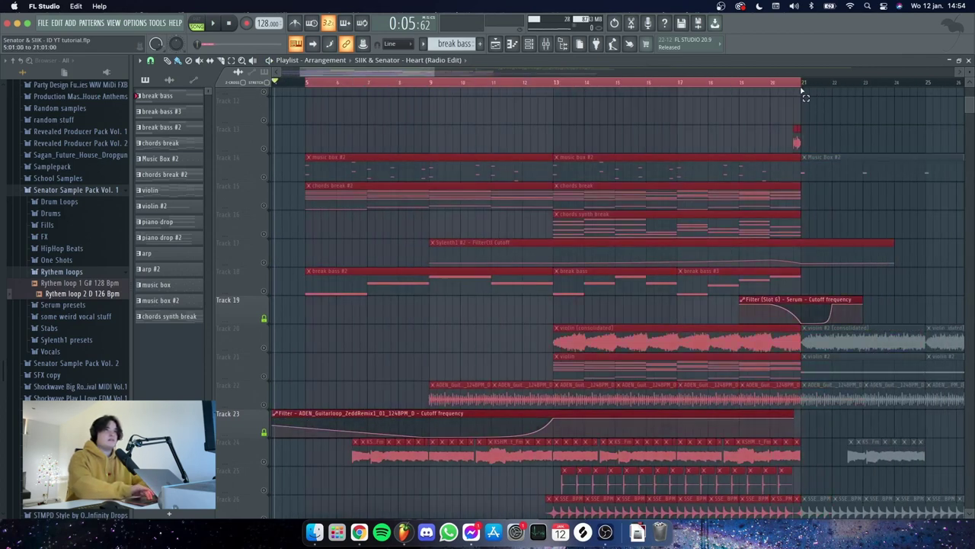
pyautogui.scroll(10, 503, 309)
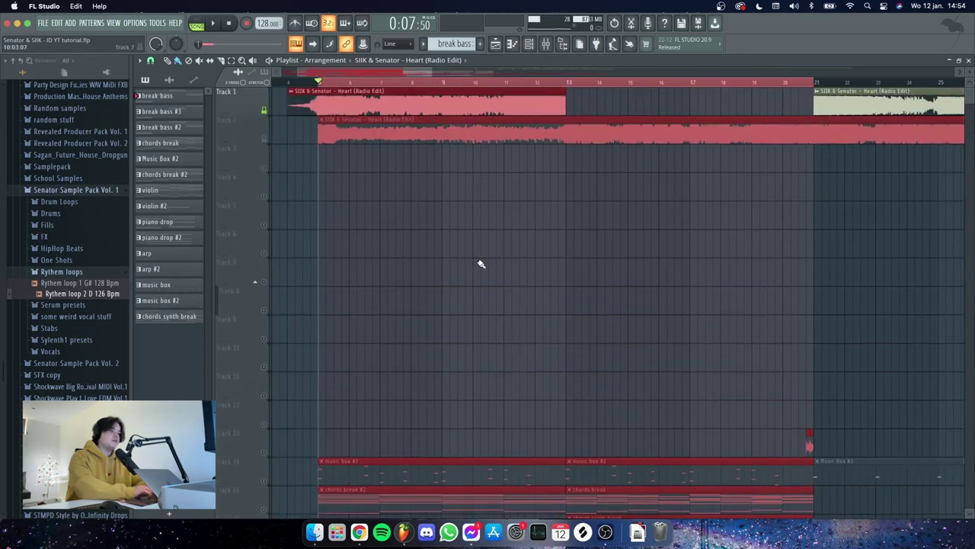
pyautogui.scroll(-10, 481, 263)
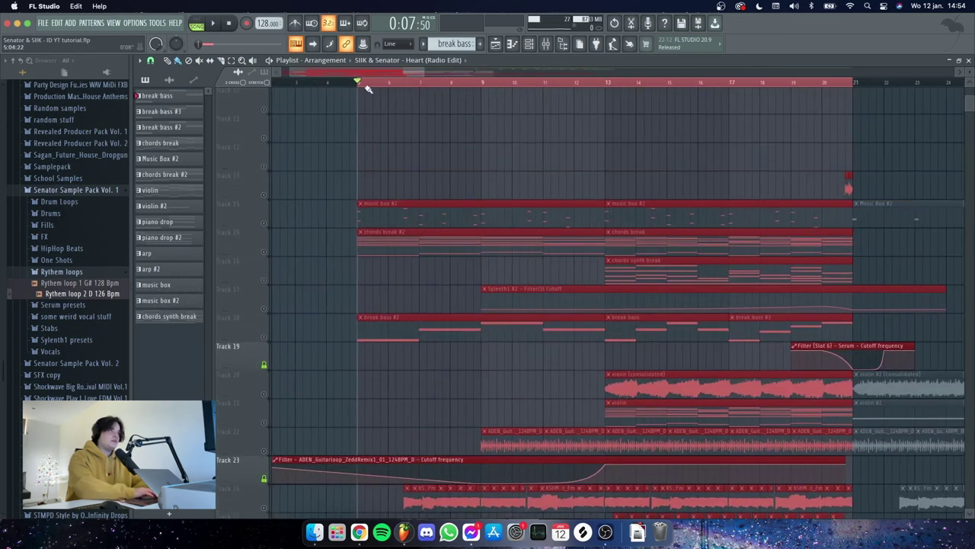
# Narrow the timeline selection to the first half of the break, from bar 5 to bar 13
pyautogui.moveTo(603, 87); pyautogui.dragTo(606, 90)
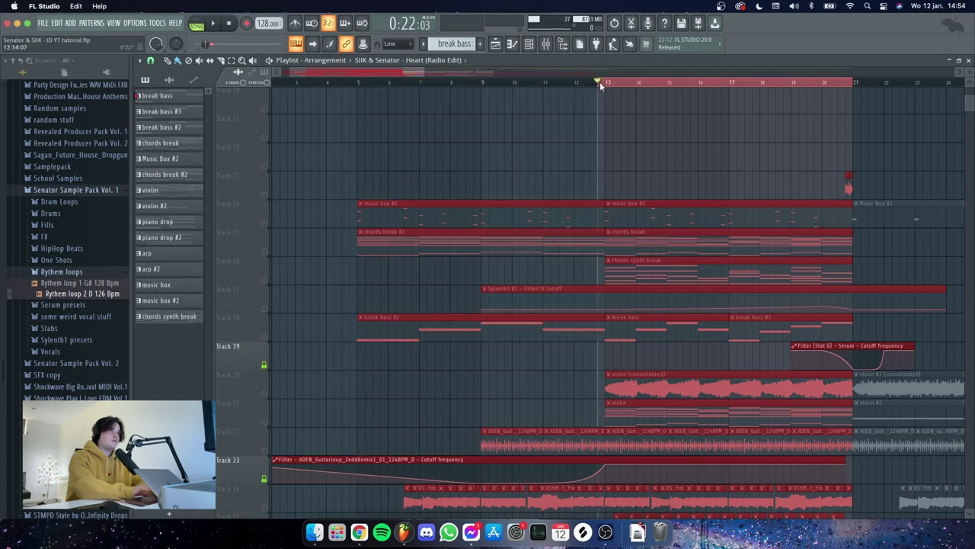
pyautogui.click(512, 85)
pyautogui.moveTo(361, 84); pyautogui.dragTo(653, 96)
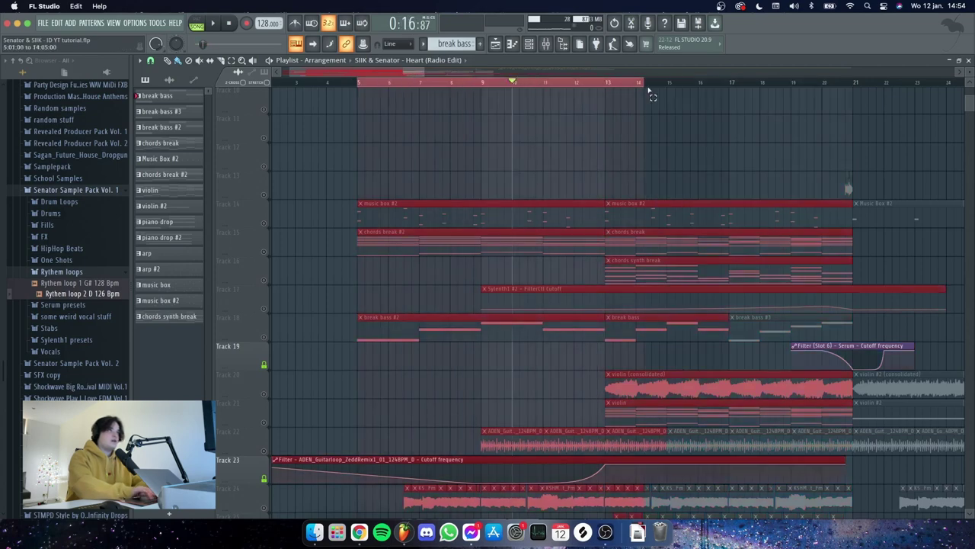
pyautogui.scroll(-5, 603, 198)
pyautogui.hscroll(4, 603, 198)
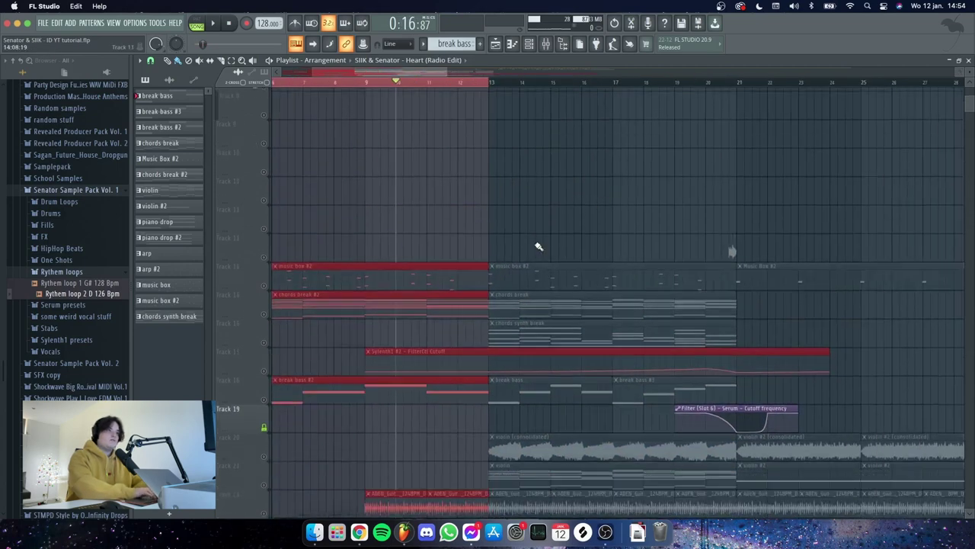
# Extend the timeline selection past the second half of the break to about bar 24
pyautogui.moveTo(493, 85); pyautogui.dragTo(843, 65)
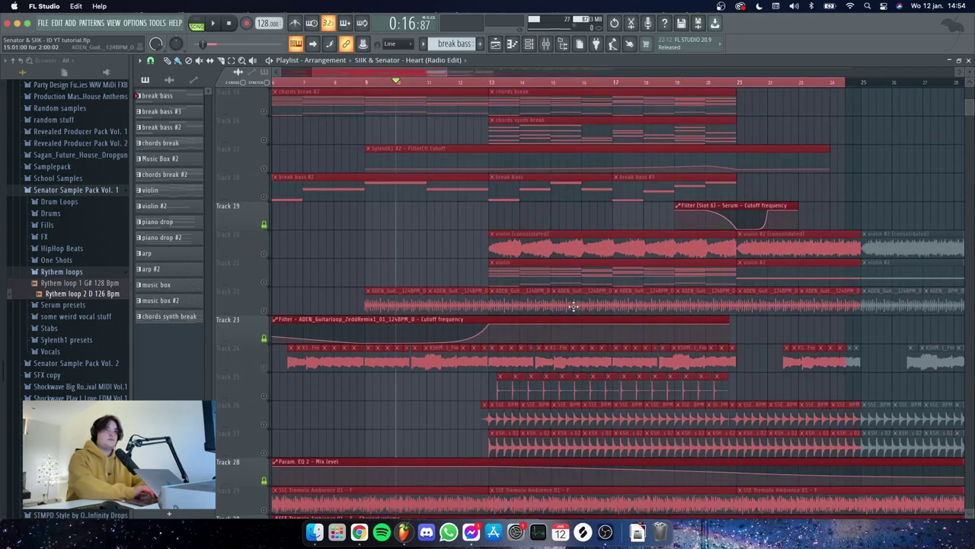
pyautogui.hscroll(7, 573, 304)
pyautogui.scroll(-1, 573, 304)
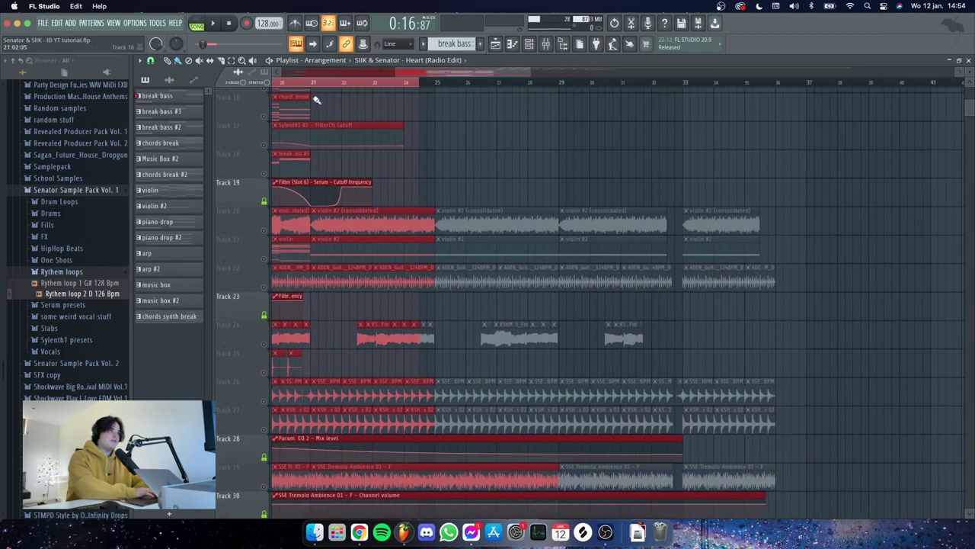
# Place the playhead at bar 21 and mark the following section from bar 21 to bar 37
pyautogui.click(312, 82)
pyautogui.moveTo(313, 86); pyautogui.dragTo(814, 105)
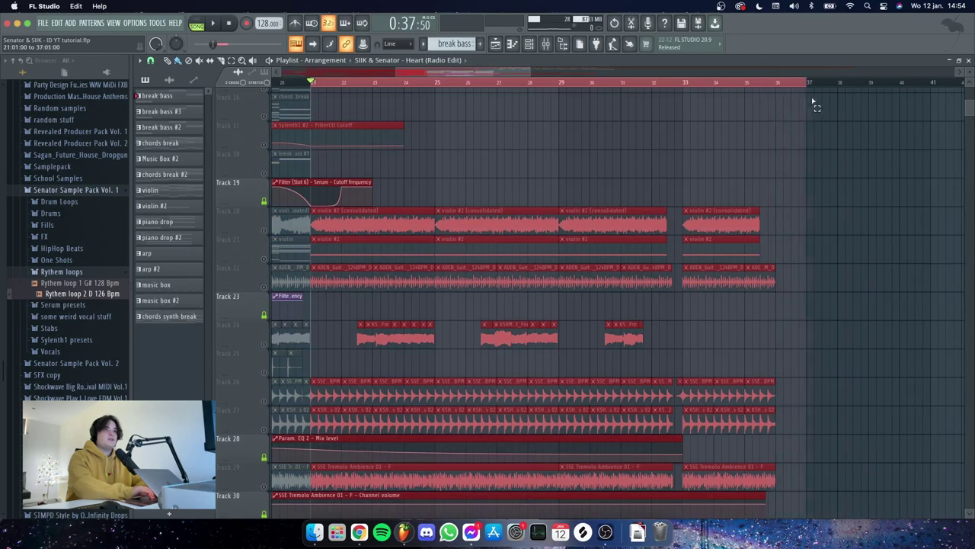
pyautogui.hscroll(-9, 577, 400)
pyautogui.scroll(10, 578, 400)
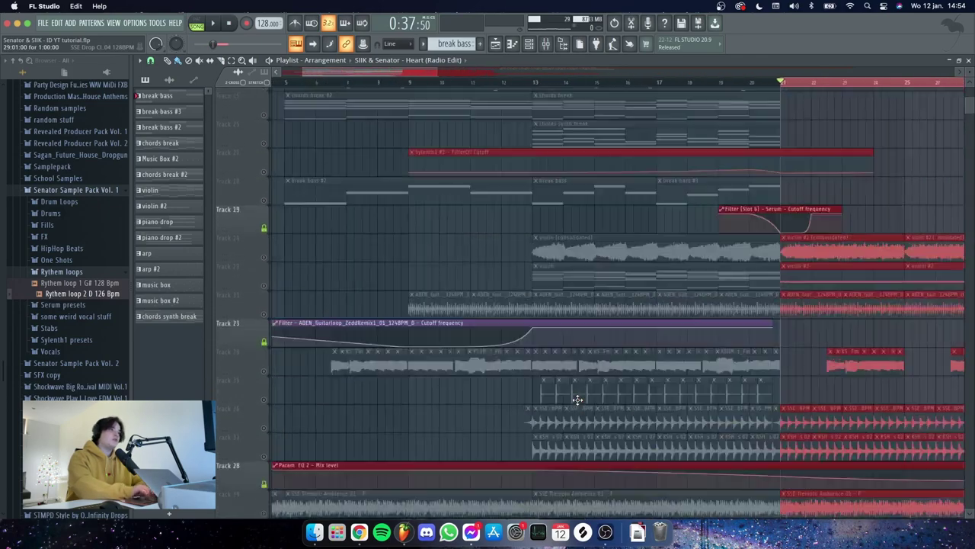
pyautogui.scroll(1, 577, 400)
pyautogui.hscroll(4, 577, 400)
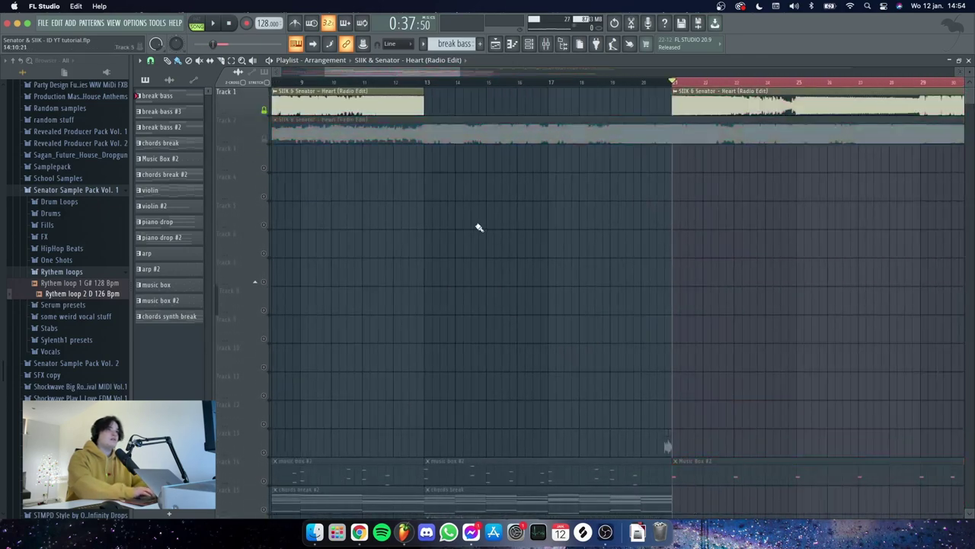
pyautogui.click(404, 62)
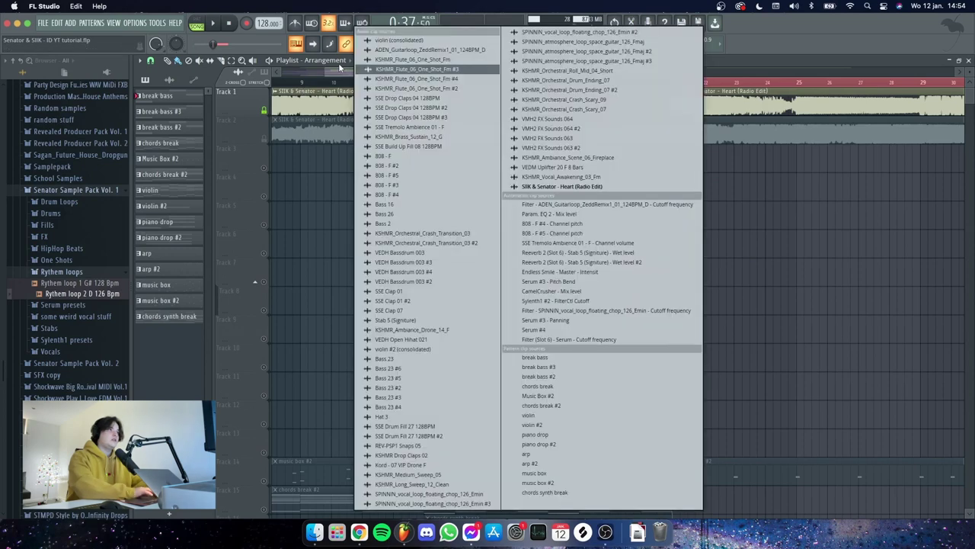
pyautogui.click(339, 80)
pyautogui.hscroll(-4, 326, 76)
pyautogui.moveTo(891, 82); pyautogui.dragTo(813, 82)
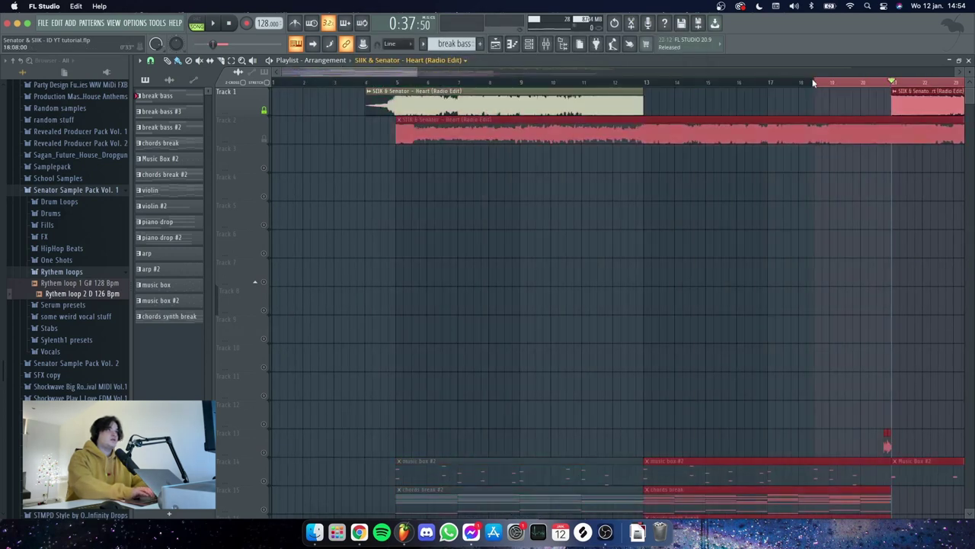
# Mark bars 21 to 29 on the timeline and clear the selection
pyautogui.moveTo(408, 72); pyautogui.dragTo(520, 73)
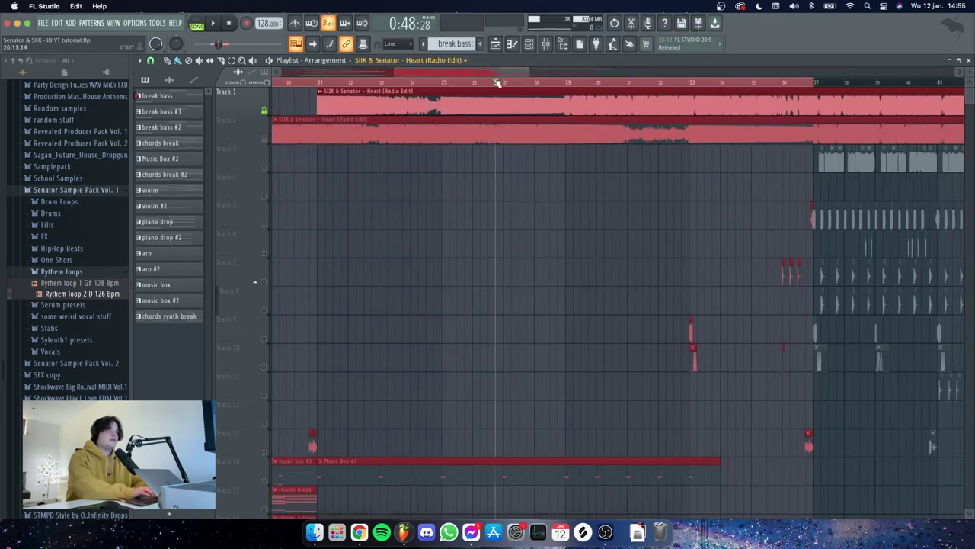
pyautogui.moveTo(320, 81); pyautogui.dragTo(571, 81)
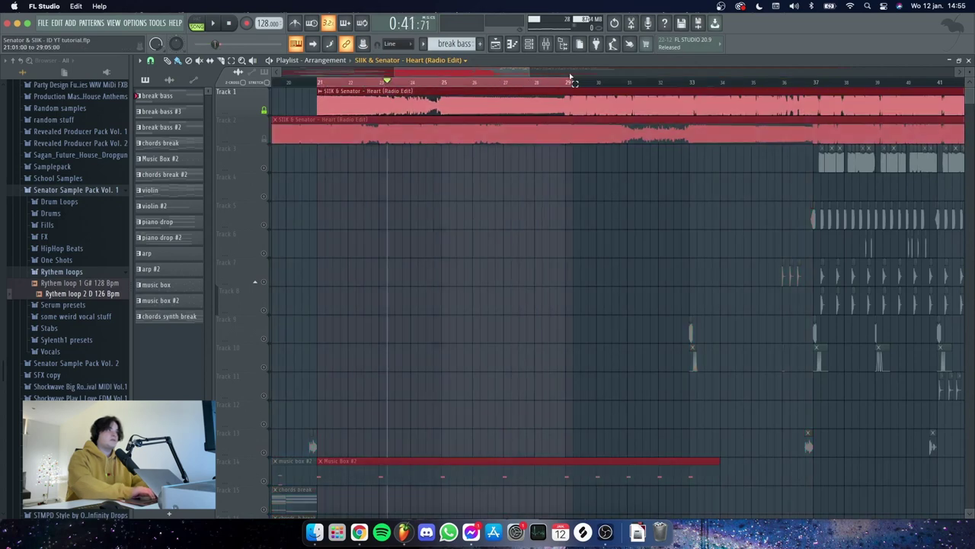
pyautogui.hotkey('ctrl', 'd')
# Unmute the production tracks and start playback of the project from about bar 3
pyautogui.moveTo(505, 73); pyautogui.dragTo(408, 72)
pyautogui.scroll(-3, 351, 247)
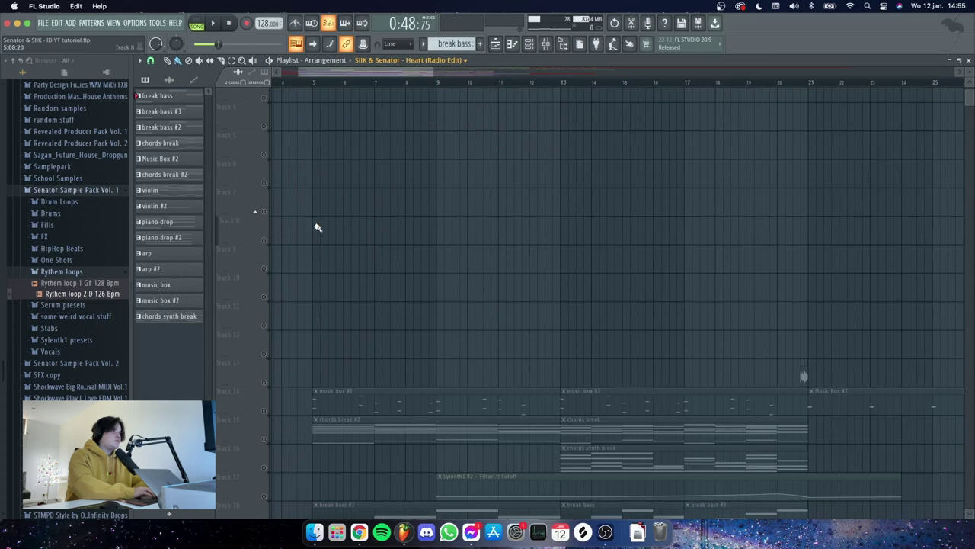
pyautogui.rightClick(264, 126)
pyautogui.scroll(3, 346, 152)
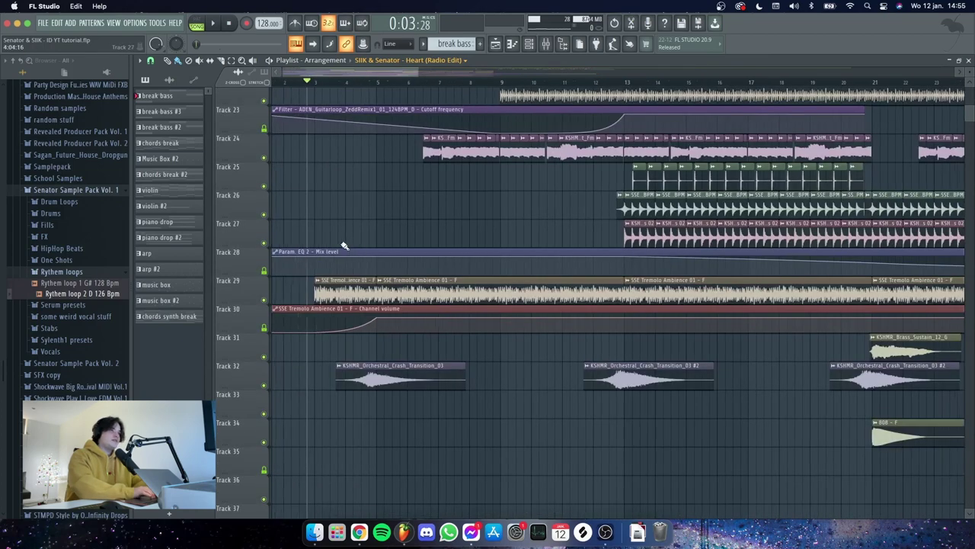
pyautogui.scroll(3, 342, 244)
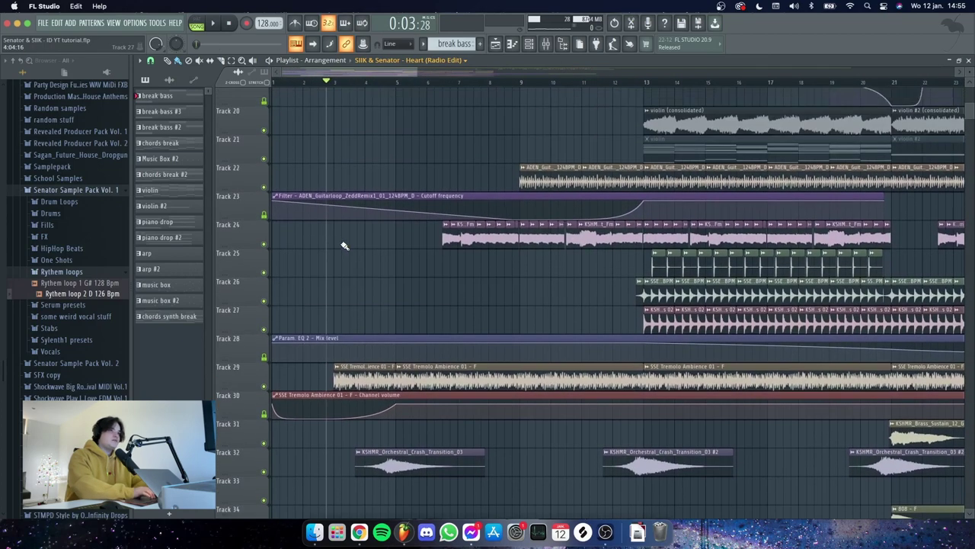
pyautogui.scroll(3, 344, 245)
pyautogui.scroll(-6, 575, 306)
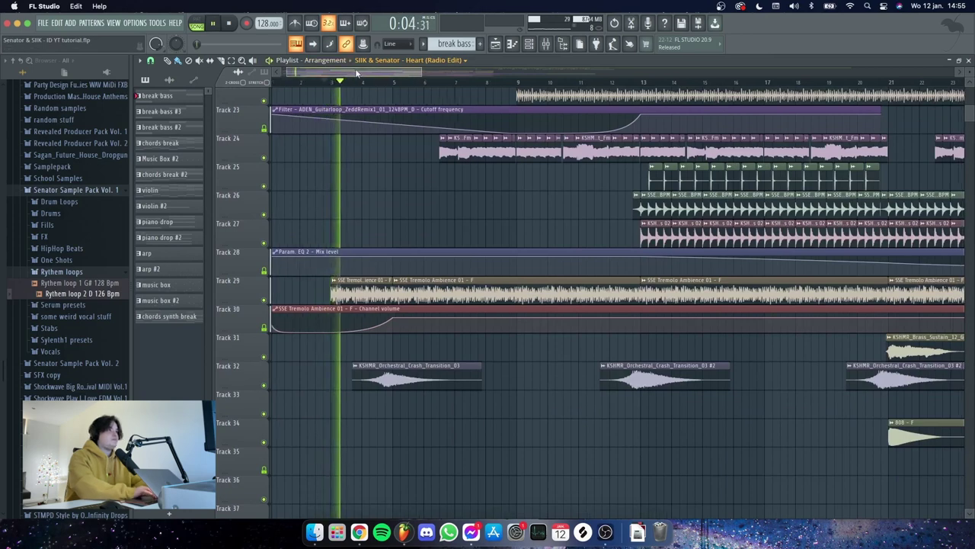
# Listen to the break during playback and examine the chord, bass, guitar, flute and ambience clips on tracks 15 to 32
pyautogui.hscroll(2, 381, 143)
pyautogui.scroll(4, 382, 144)
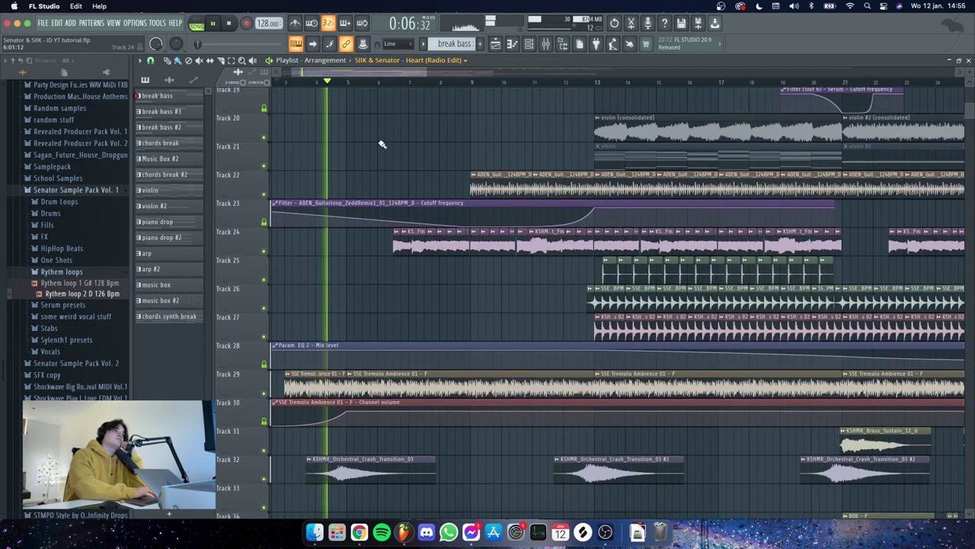
pyautogui.scroll(2, 382, 144)
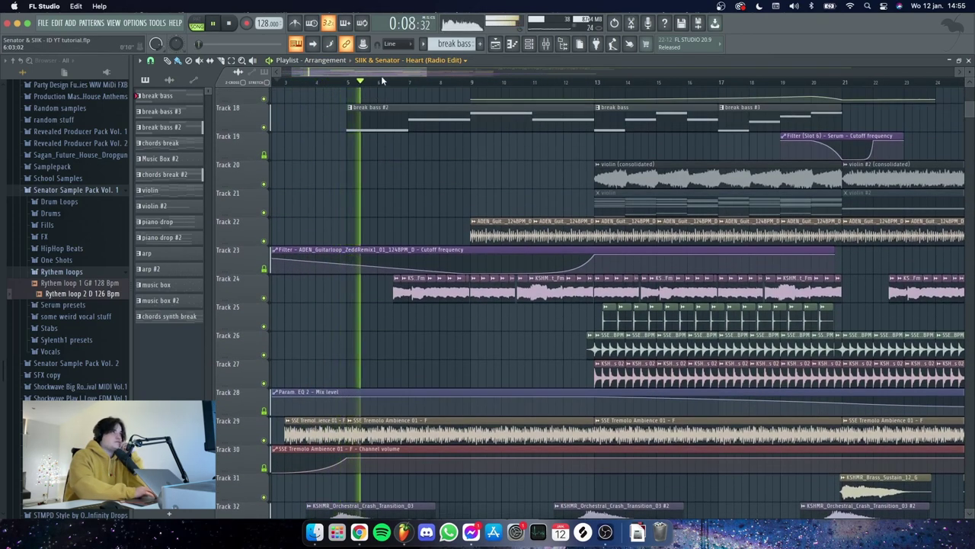
pyautogui.hscroll(2, 388, 70)
pyautogui.scroll(1, 396, 180)
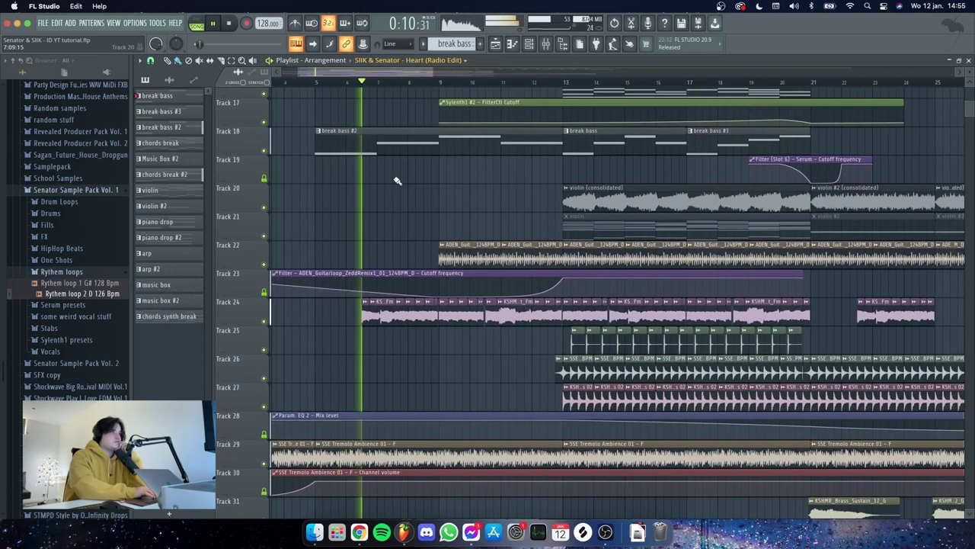
pyautogui.scroll(3, 400, 130)
pyautogui.hscroll(-1, 400, 130)
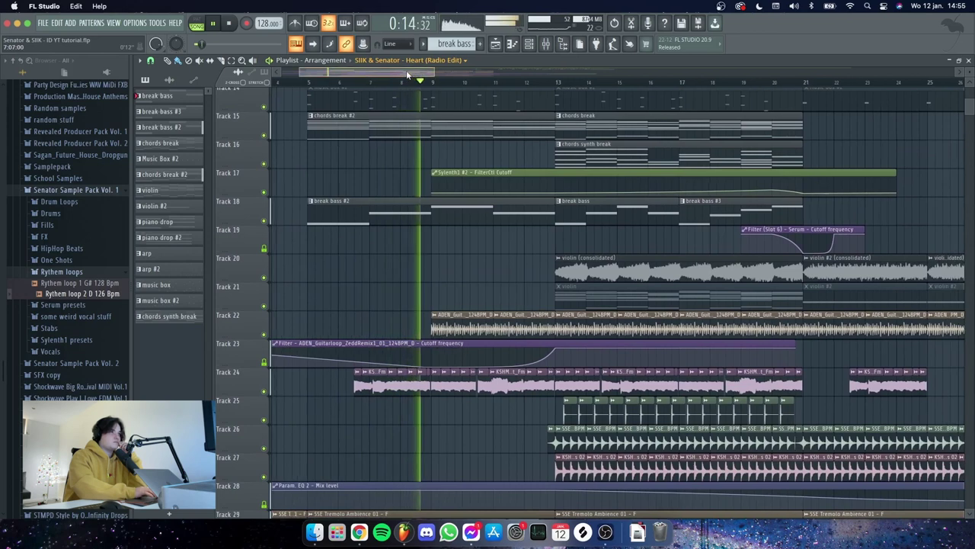
pyautogui.moveTo(420, 72); pyautogui.dragTo(433, 72)
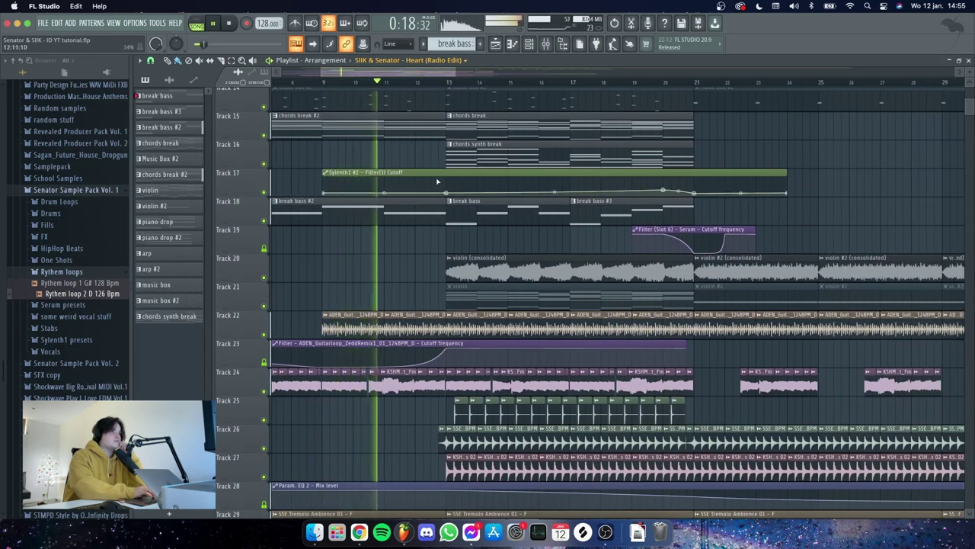
pyautogui.moveTo(426, 74); pyautogui.dragTo(457, 74)
# Examine the percussion, ambience and brass clips around bars 13 to 33 during playback, and stop playback
pyautogui.scroll(-6, 532, 229)
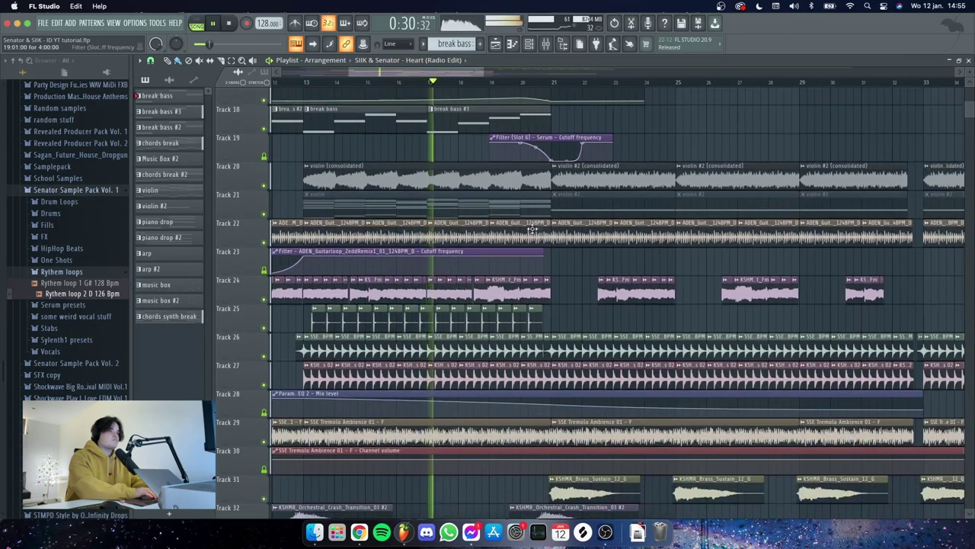
pyautogui.scroll(-5, 534, 228)
pyautogui.scroll(6, 531, 228)
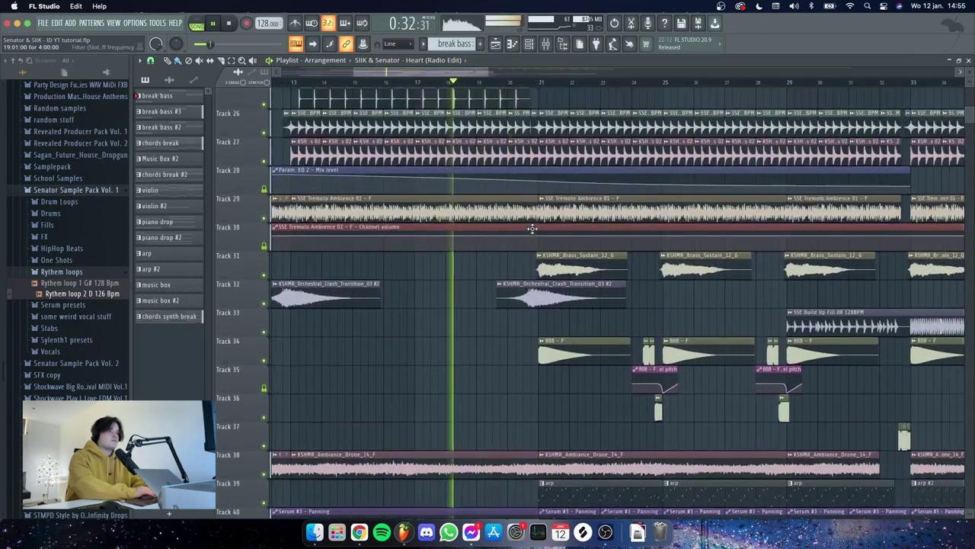
pyautogui.scroll(5, 532, 229)
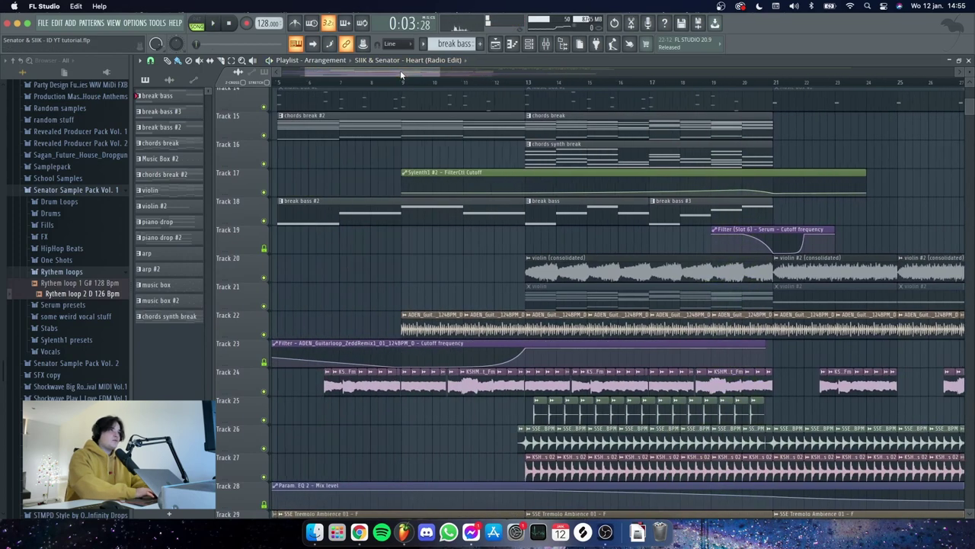
# Mark the second half of the break from bar 13 to about bar 21 and clear the selection
pyautogui.scroll(7, 411, 258)
pyautogui.scroll(-8, 411, 258)
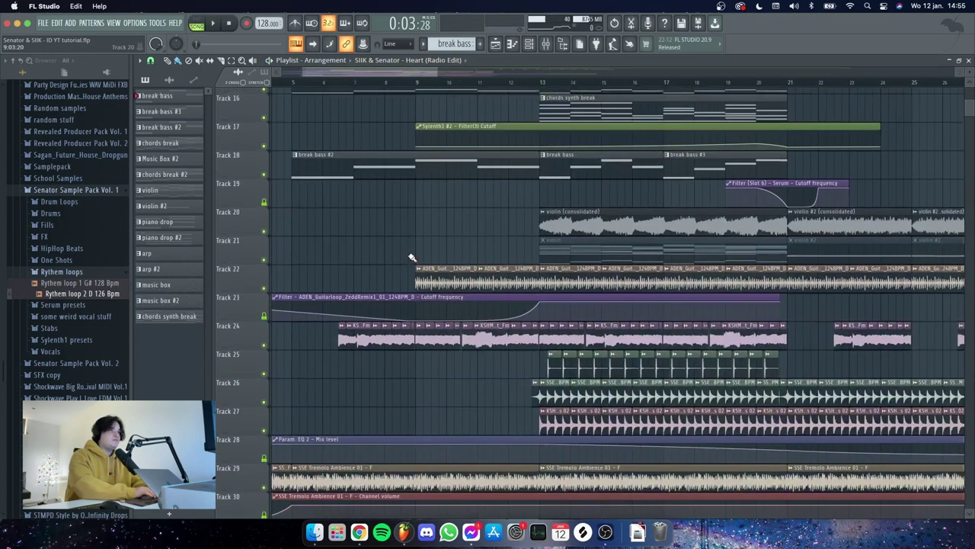
pyautogui.scroll(6, 426, 253)
pyautogui.scroll(-5, 570, 246)
pyautogui.scroll(3, 495, 138)
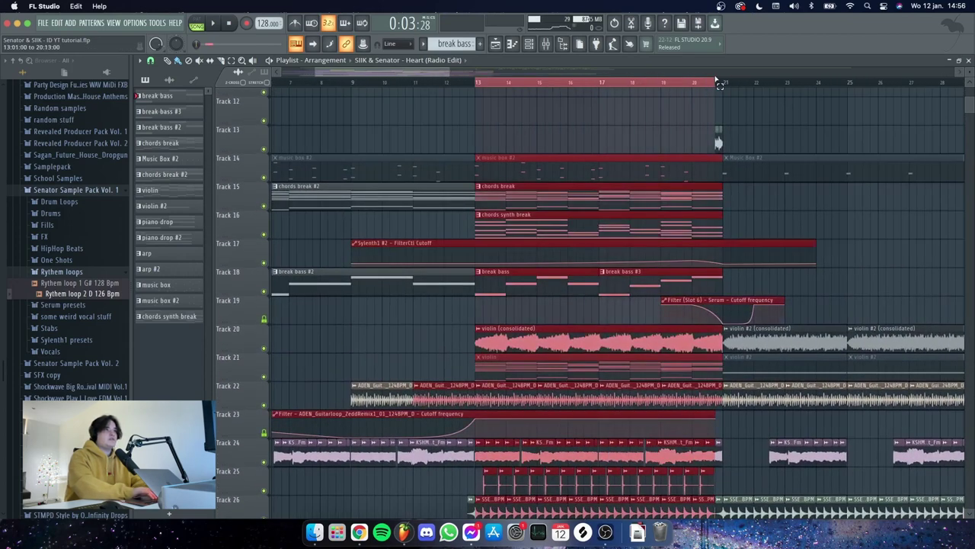
pyautogui.scroll(6, 435, 120)
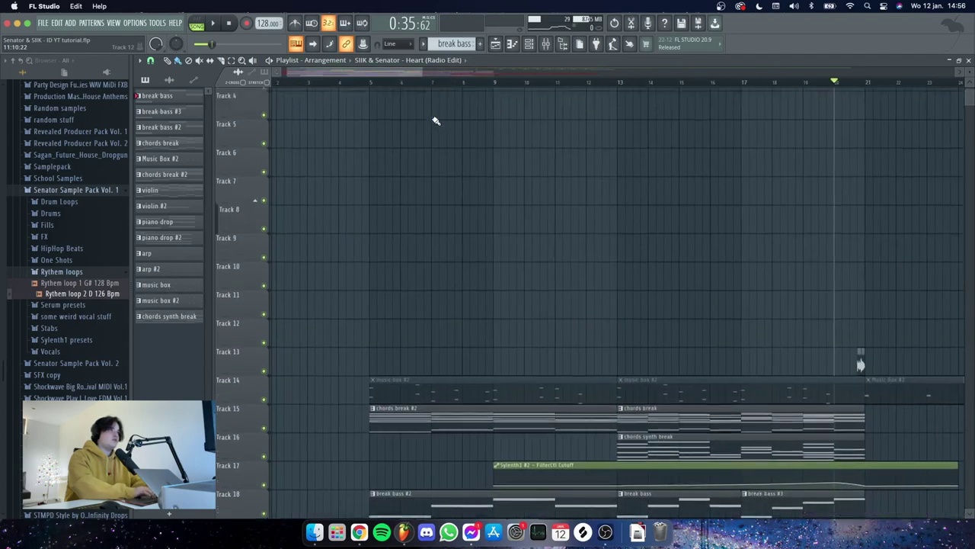
# Examine the percussion, ambience, vocal, crash and uplifter clips on tracks 26 to 57 around bars 6 to 37
pyautogui.scroll(-8, 435, 322)
pyautogui.scroll(-10, 436, 320)
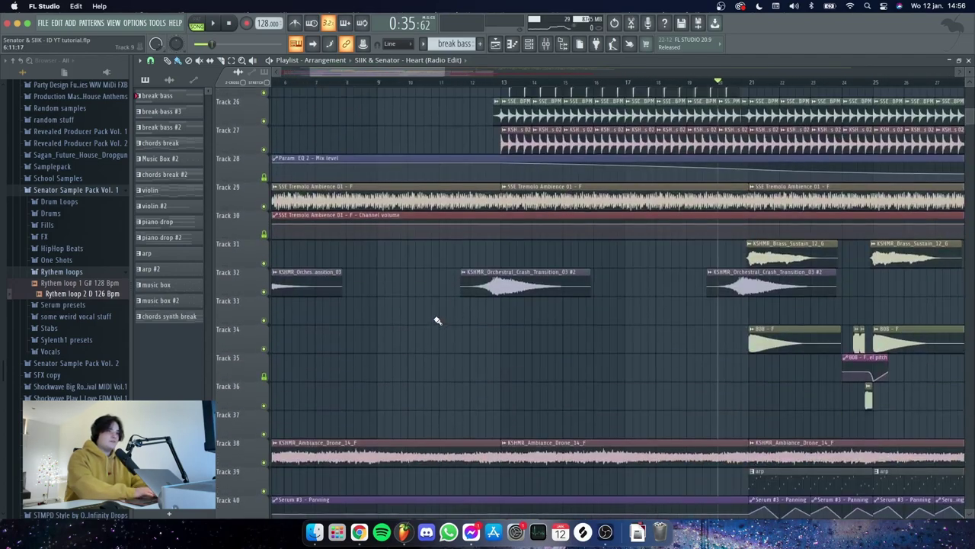
pyautogui.scroll(4, 437, 320)
pyautogui.hscroll(8, 437, 320)
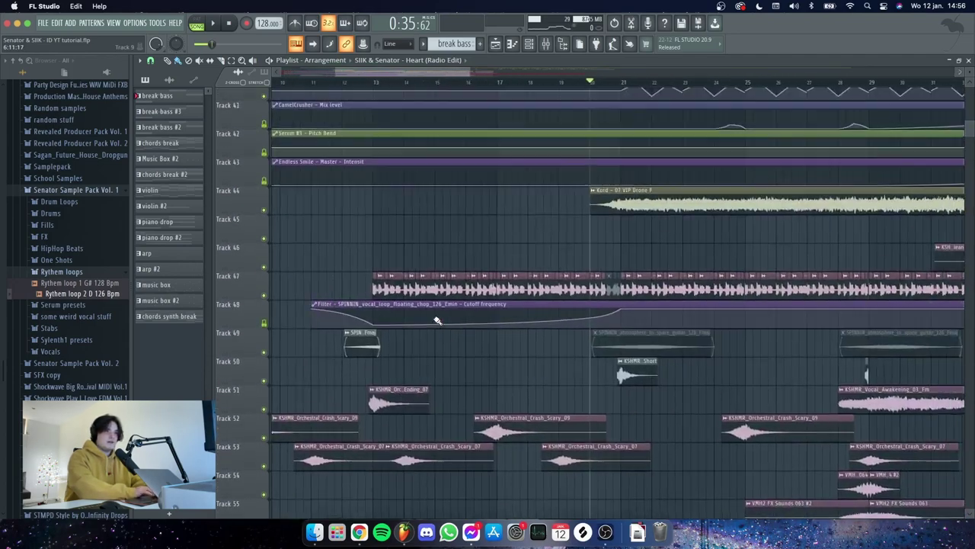
pyautogui.scroll(-4, 435, 320)
pyautogui.scroll(-1, 617, 402)
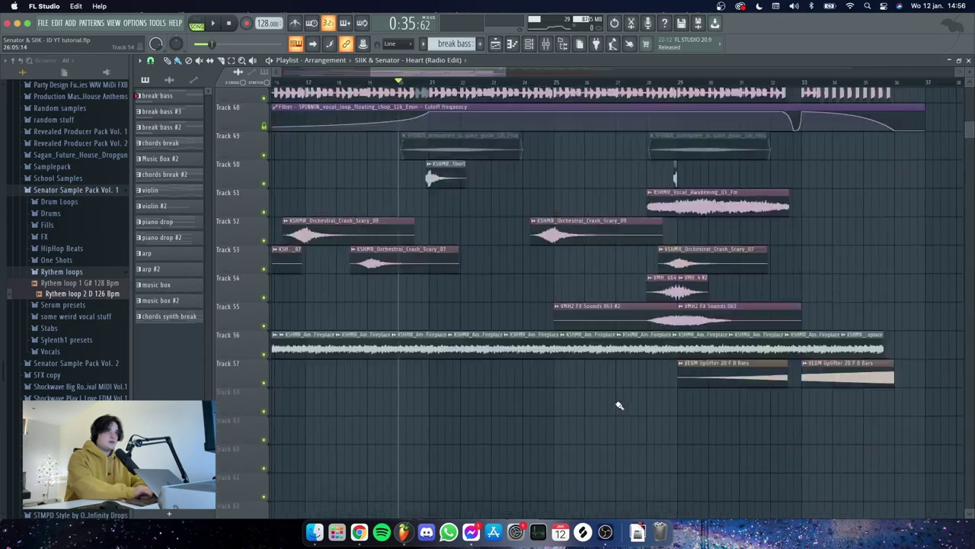
# Mark the section from bar 21 to bar 29 and clear the selection
pyautogui.scroll(10, 610, 373)
pyautogui.scroll(4, 590, 309)
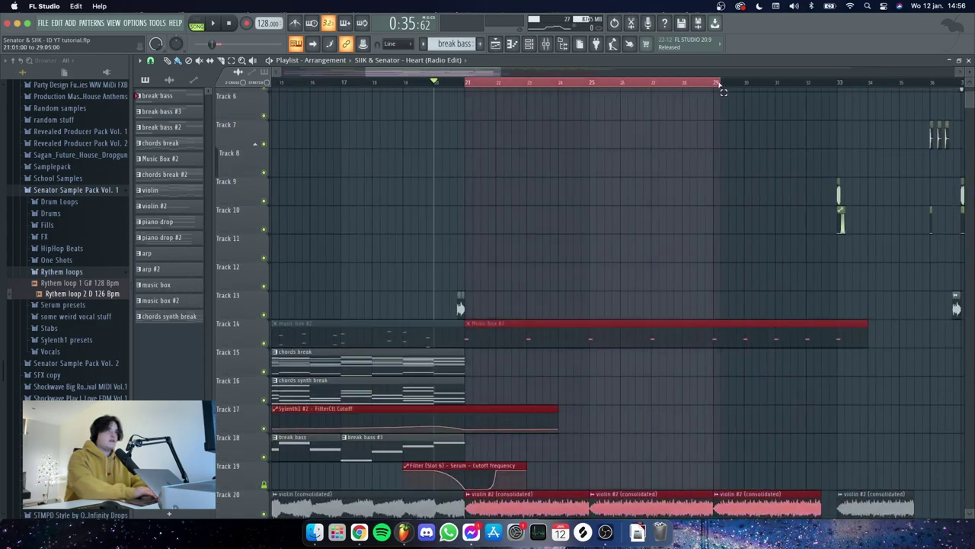
pyautogui.hscroll(-5, 572, 185)
pyautogui.scroll(-3, 572, 185)
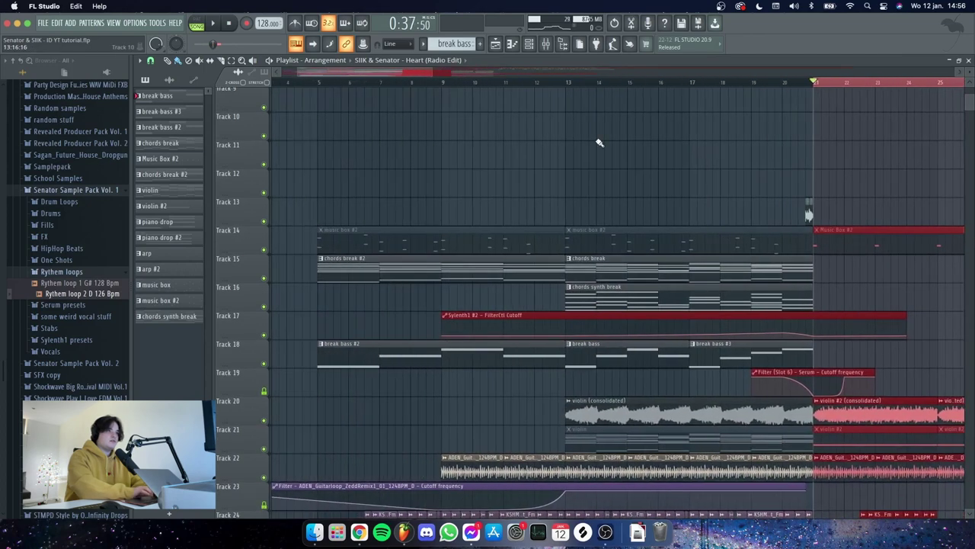
pyautogui.hscroll(2, 599, 143)
pyautogui.hscroll(3, 594, 113)
pyautogui.scroll(-1, 594, 113)
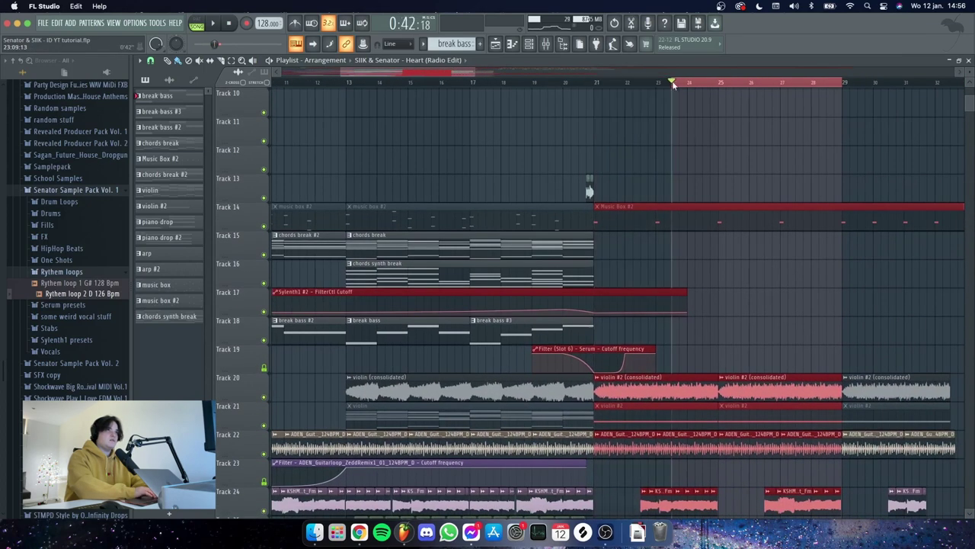
pyautogui.hscroll(-2, 438, 189)
pyautogui.scroll(-2, 438, 189)
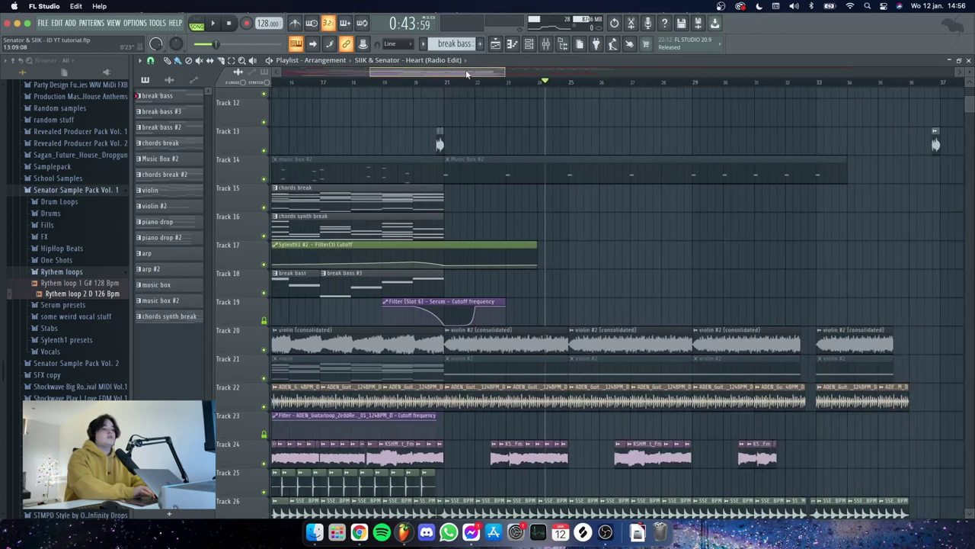
# Examine the drone, arp, automation, sweep and vocal clips on tracks 35 to 50 around bars 17 to 37
pyautogui.scroll(-20, 574, 226)
pyautogui.hscroll(1, 563, 243)
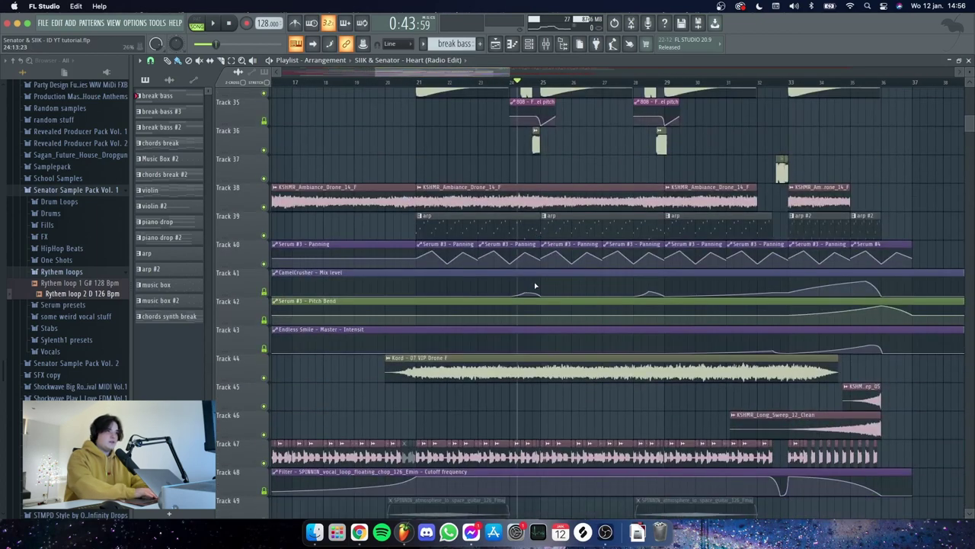
pyautogui.scroll(-6, 535, 285)
pyautogui.scroll(7, 535, 285)
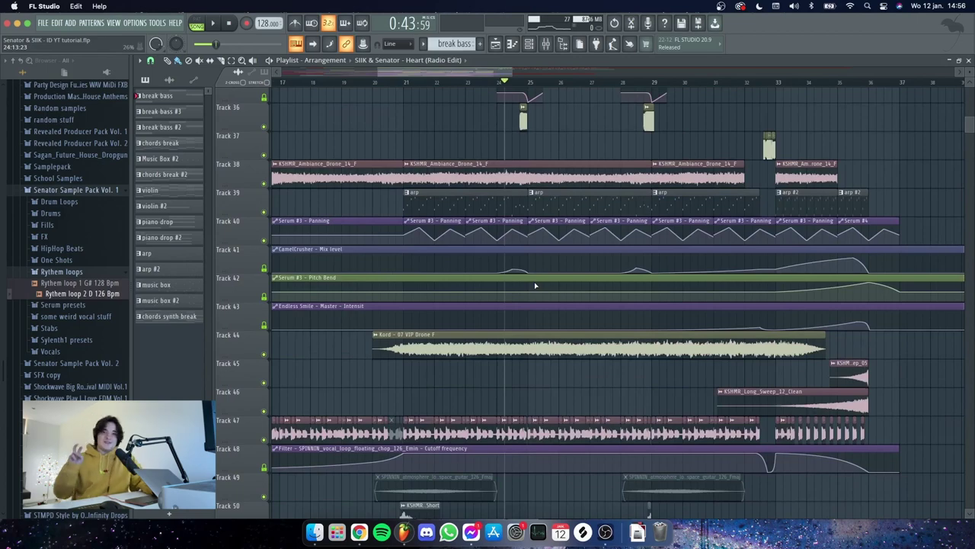
pyautogui.scroll(16, 535, 285)
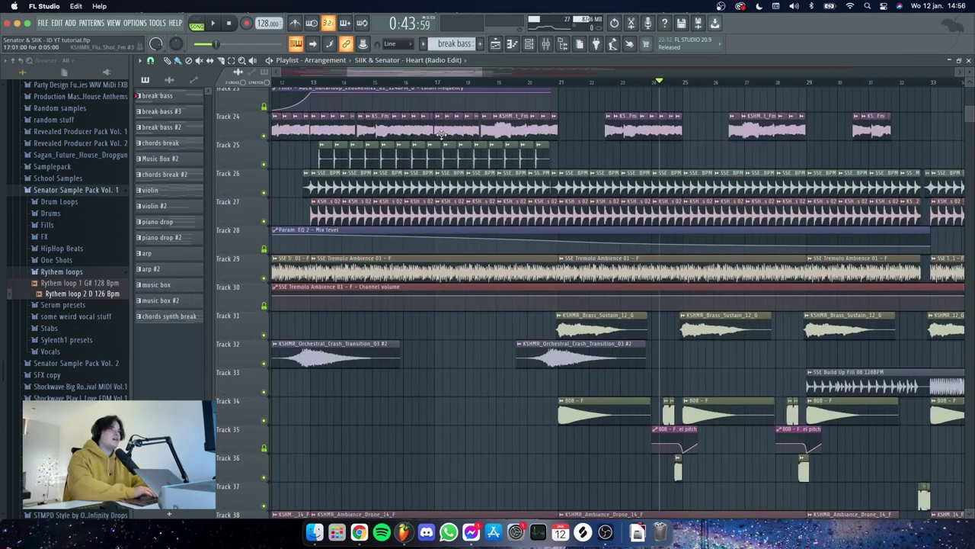
# Start playback of the arrangement from about bar 20
pyautogui.hscroll(-3, 509, 153)
pyautogui.scroll(4, 508, 153)
pyautogui.hscroll(1, 509, 153)
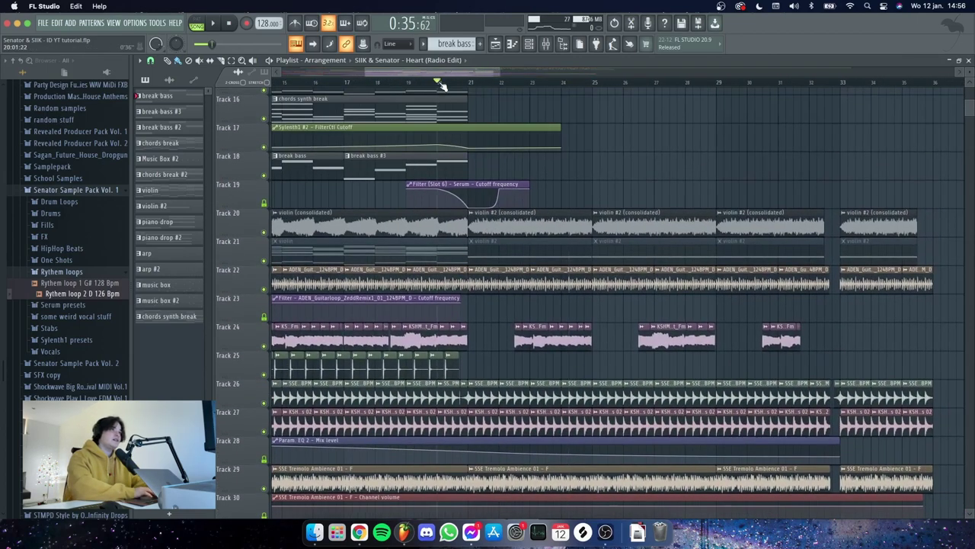
pyautogui.hscroll(1, 662, 172)
pyautogui.press('space')
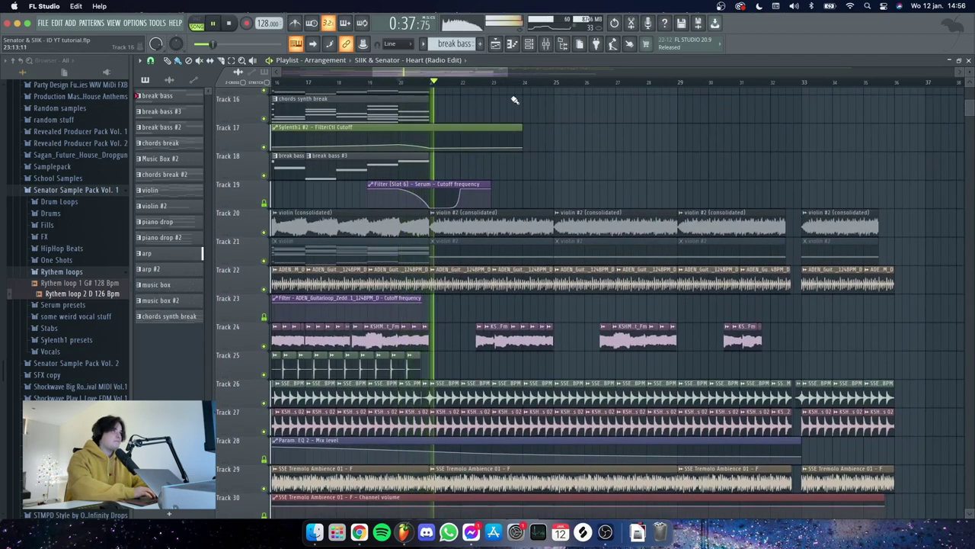
# Listen to the section from bar 21 and examine the flute, brass, 808, arp and automation clips on tracks 24 to 46
pyautogui.hscroll(1, 534, 144)
pyautogui.scroll(-8, 554, 155)
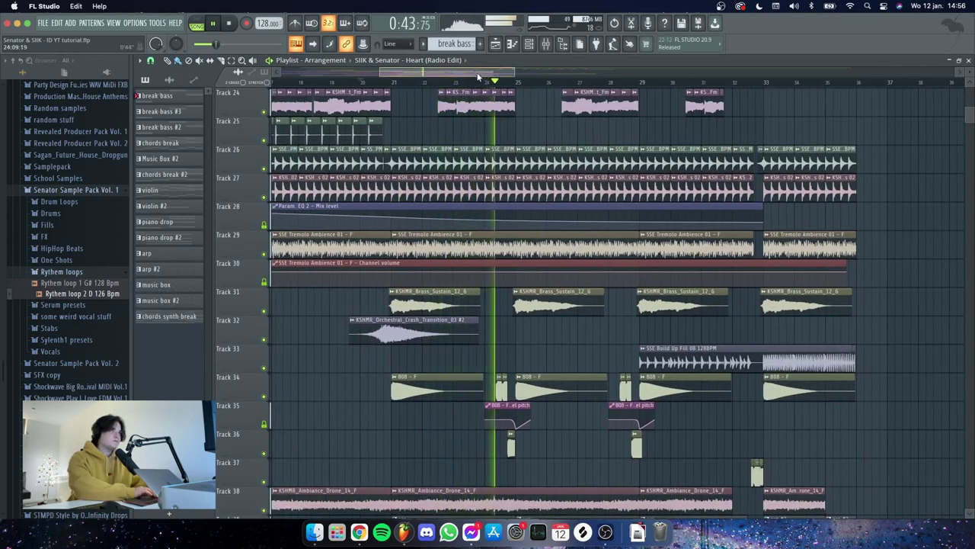
pyautogui.hscroll(2, 747, 208)
pyautogui.scroll(-7, 861, 256)
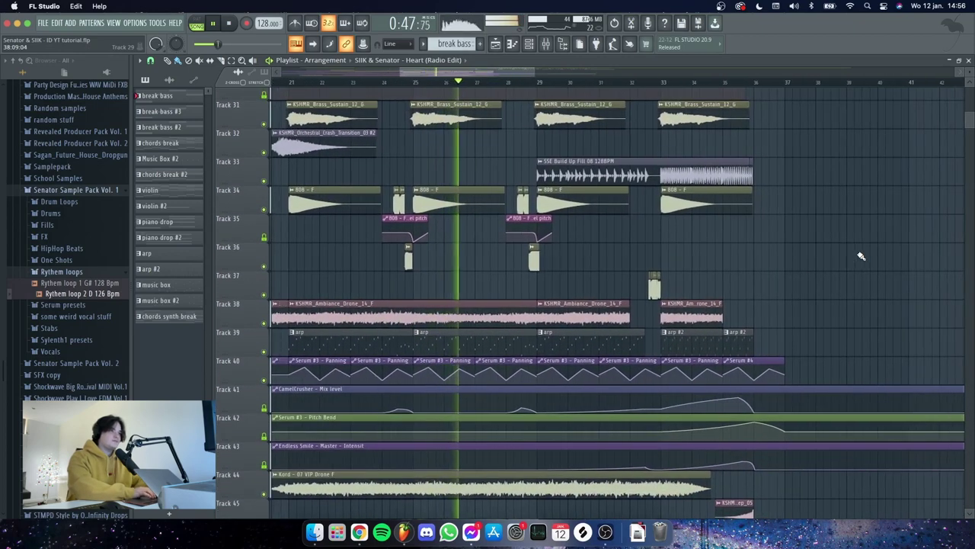
pyautogui.scroll(-1, 861, 256)
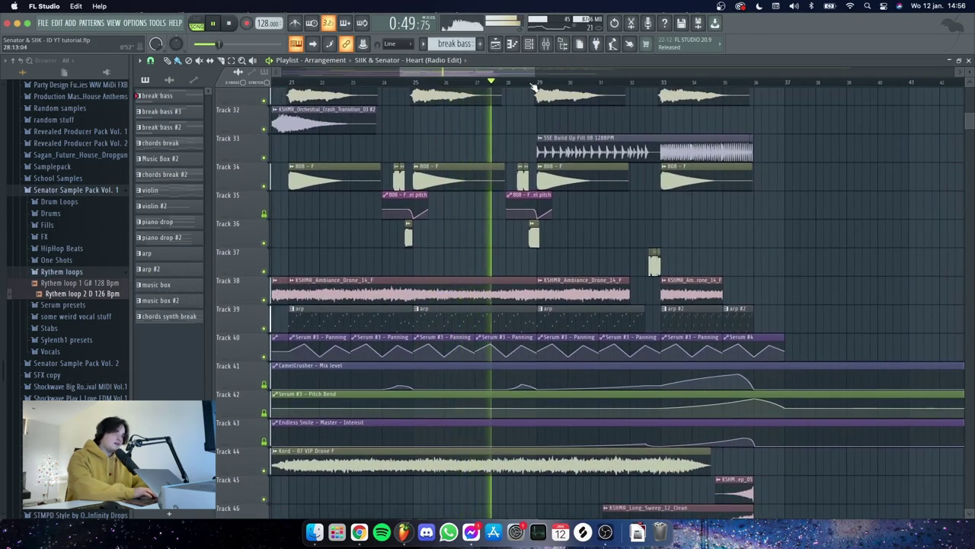
# Listen from about bar 29 to bar 36 while examining the build-up fill, violin and guitar clips and the drum tracks above
pyautogui.scroll(8, 832, 246)
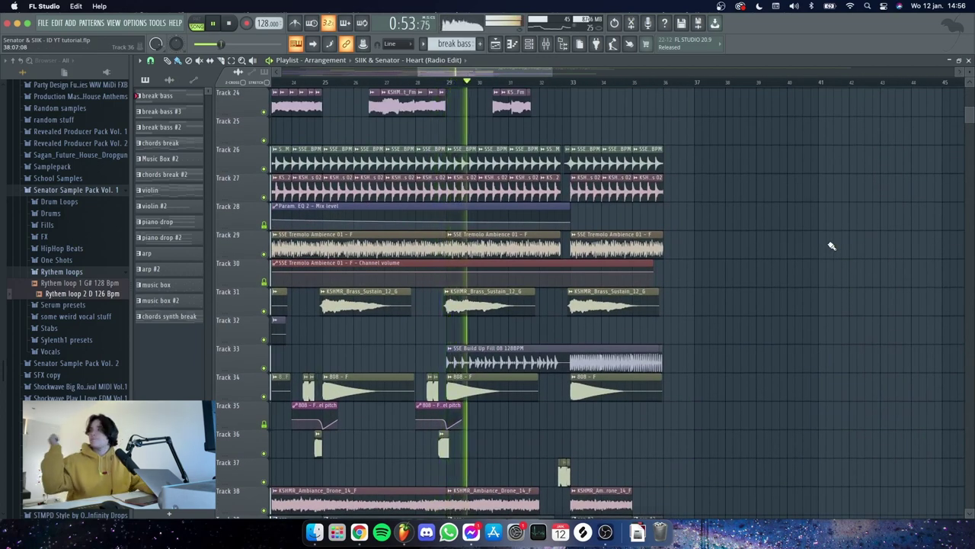
pyautogui.scroll(3, 832, 246)
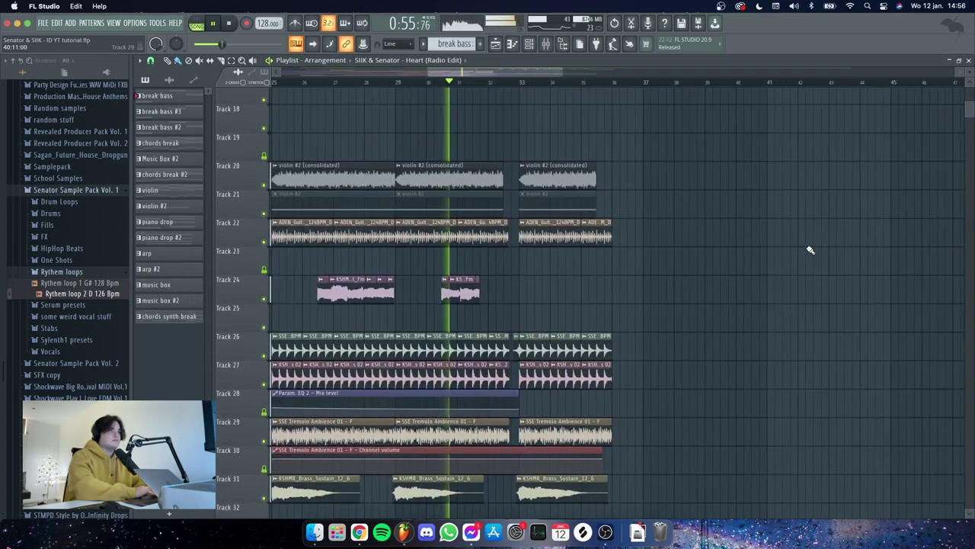
pyautogui.scroll(-7, 779, 310)
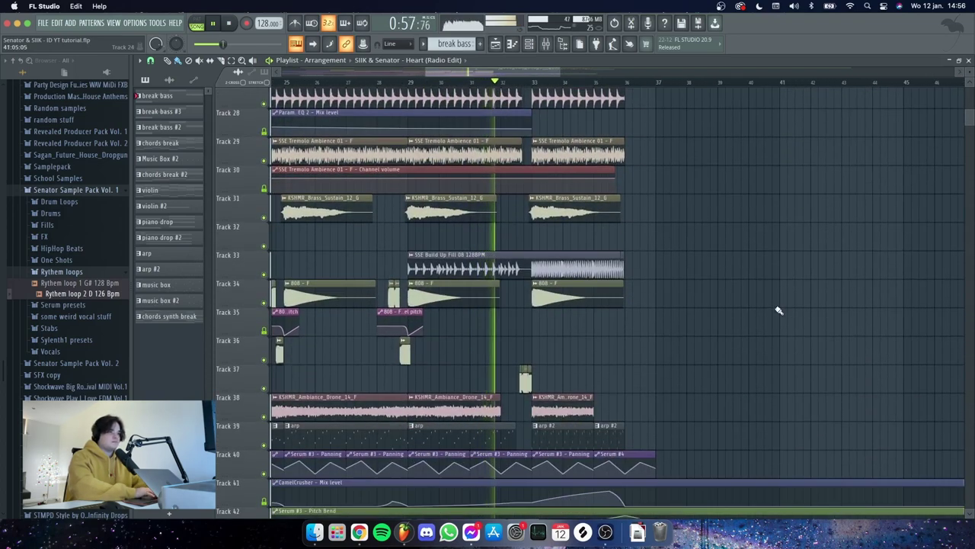
pyautogui.scroll(4, 535, 87)
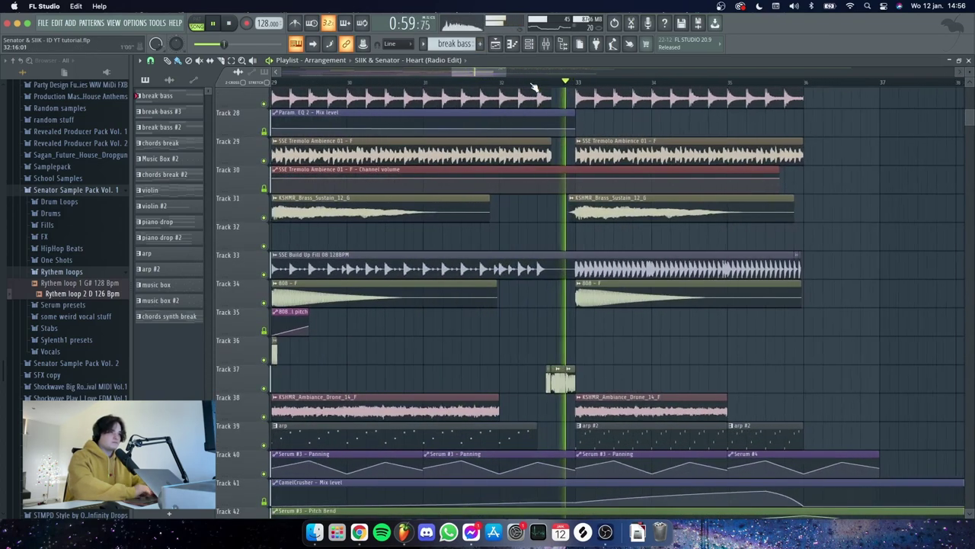
pyautogui.moveTo(493, 74); pyautogui.dragTo(500, 74)
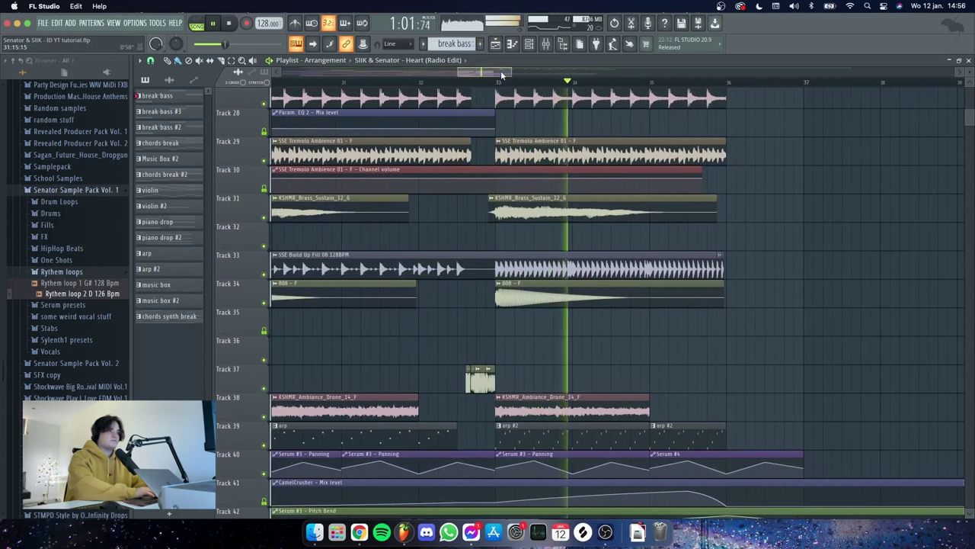
pyautogui.scroll(15, 822, 316)
pyautogui.scroll(6, 826, 318)
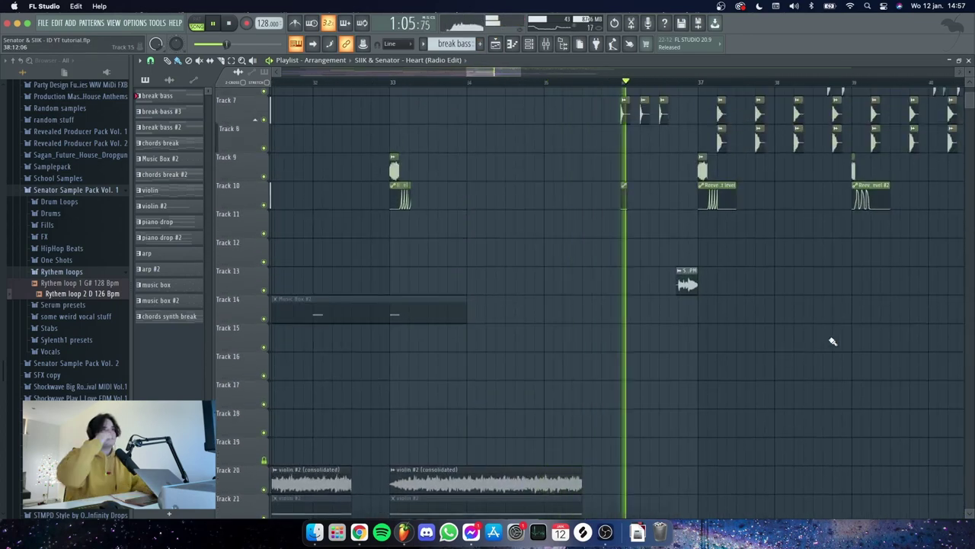
# Stop playback and solo the chord track, Track 15, near bar 5
pyautogui.press('space')
pyautogui.moveTo(511, 72); pyautogui.dragTo(346, 69)
pyautogui.rightClick(264, 347)
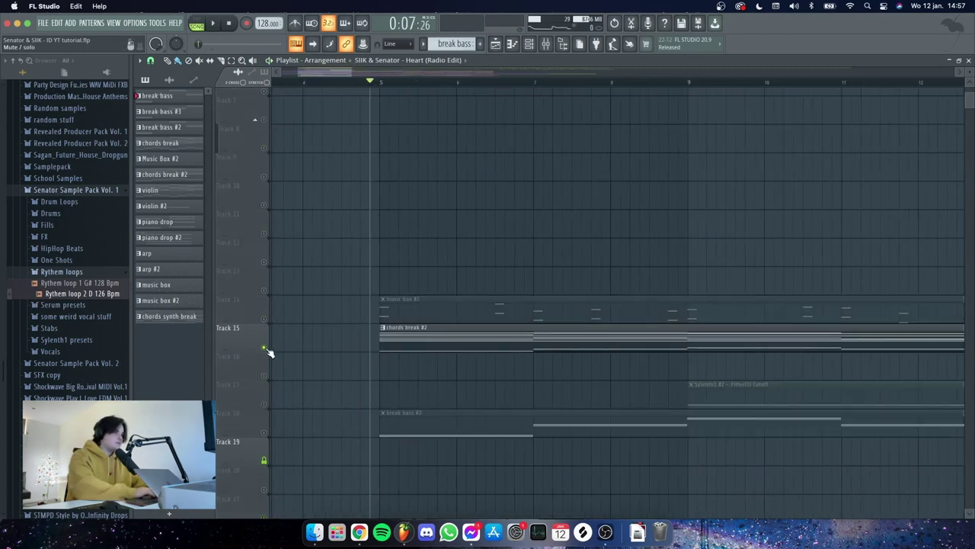
# Open the chords break #2 clip in the piano roll, play the pattern on its own and examine its chords
pyautogui.doubleClick(429, 343)
pyautogui.click(202, 25)
pyautogui.press('space')
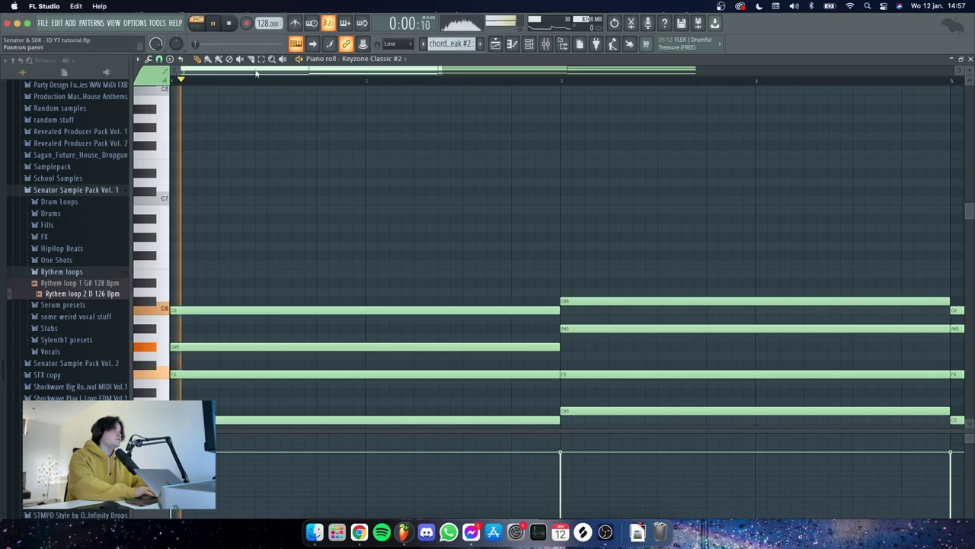
pyautogui.scroll(-3, 274, 82)
pyautogui.scroll(-1, 394, 164)
pyautogui.scroll(-6, 396, 166)
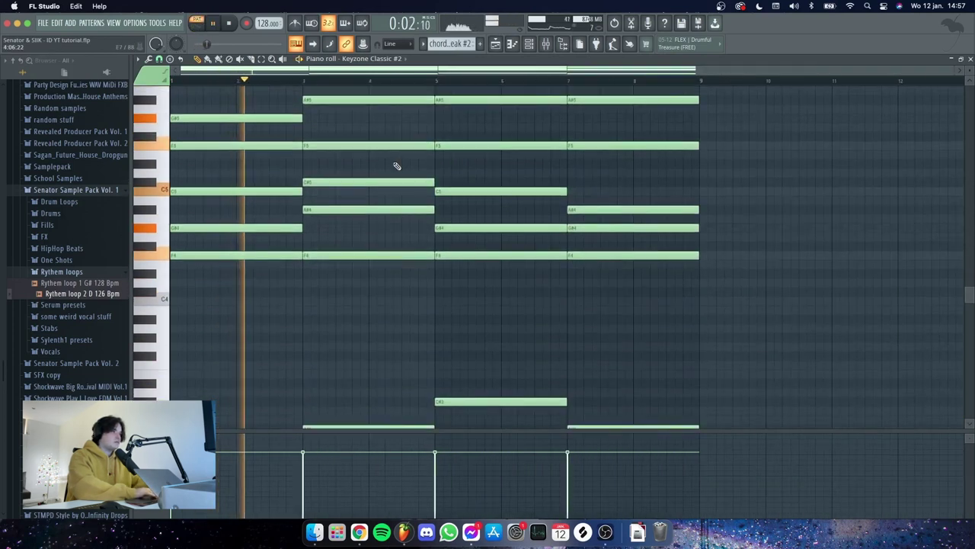
pyautogui.scroll(3, 396, 166)
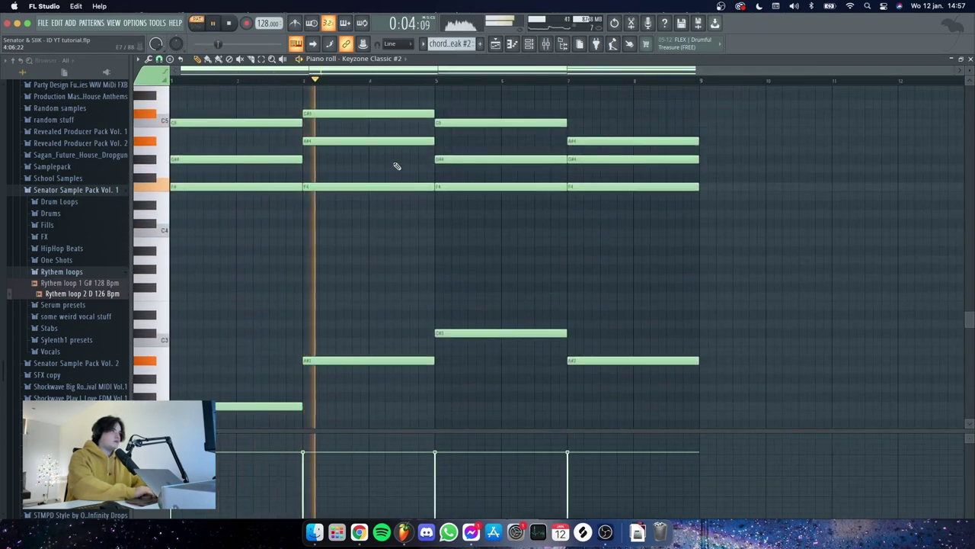
pyautogui.scroll(1, 394, 163)
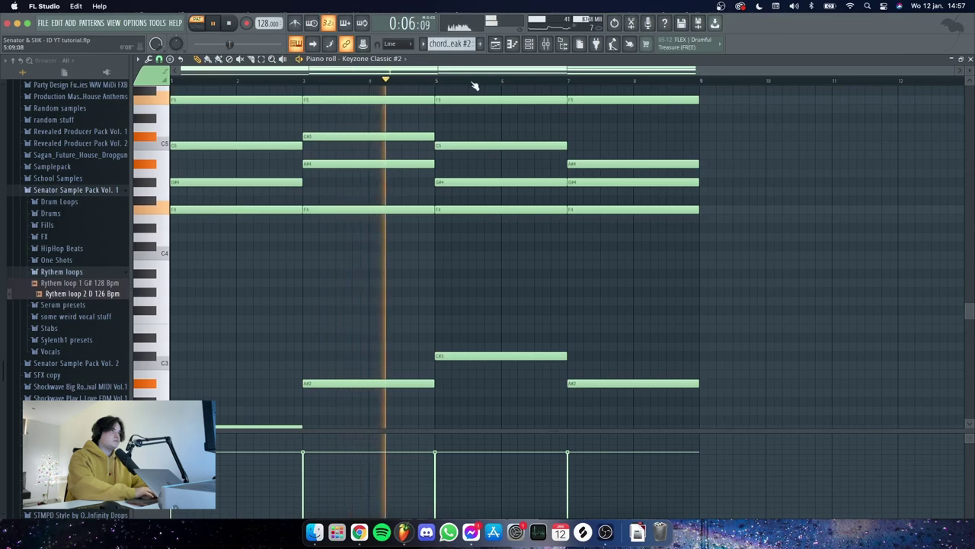
pyautogui.moveTo(468, 70); pyautogui.dragTo(507, 71)
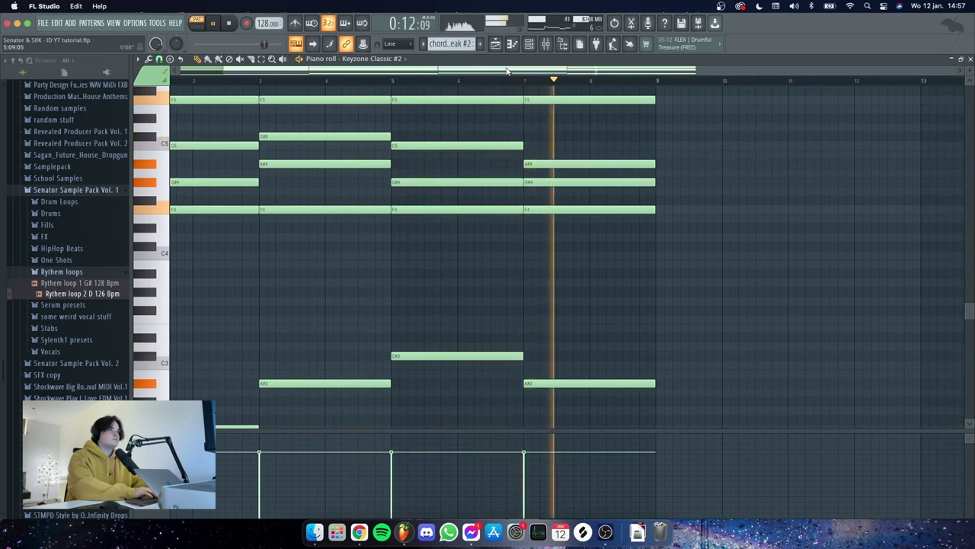
# Stop playback, open the chords break clip from Track 15 in the piano roll and listen to its chord progression
pyautogui.press('space')
pyautogui.press('F5')
pyautogui.hscroll(5, 458, 183)
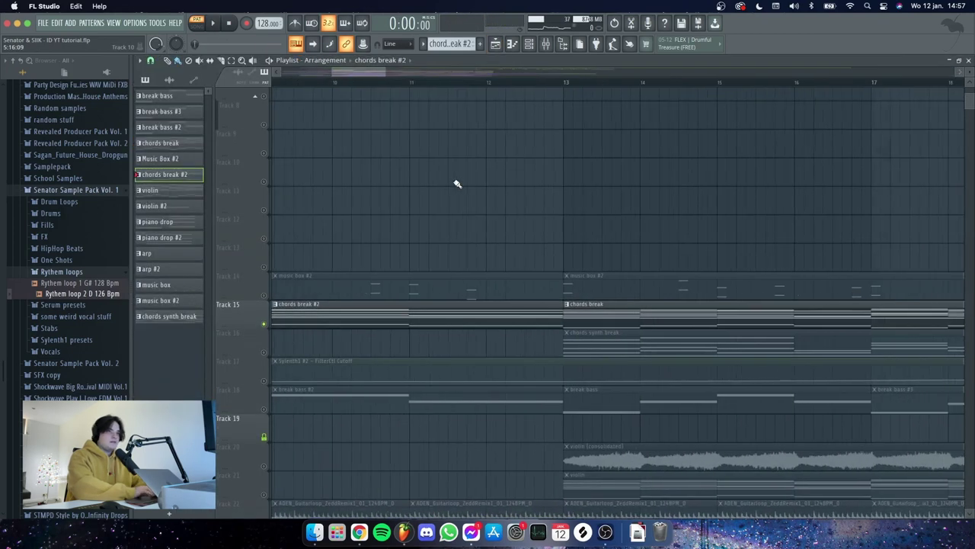
pyautogui.doubleClick(381, 326)
pyautogui.moveTo(412, 67); pyautogui.dragTo(228, 70)
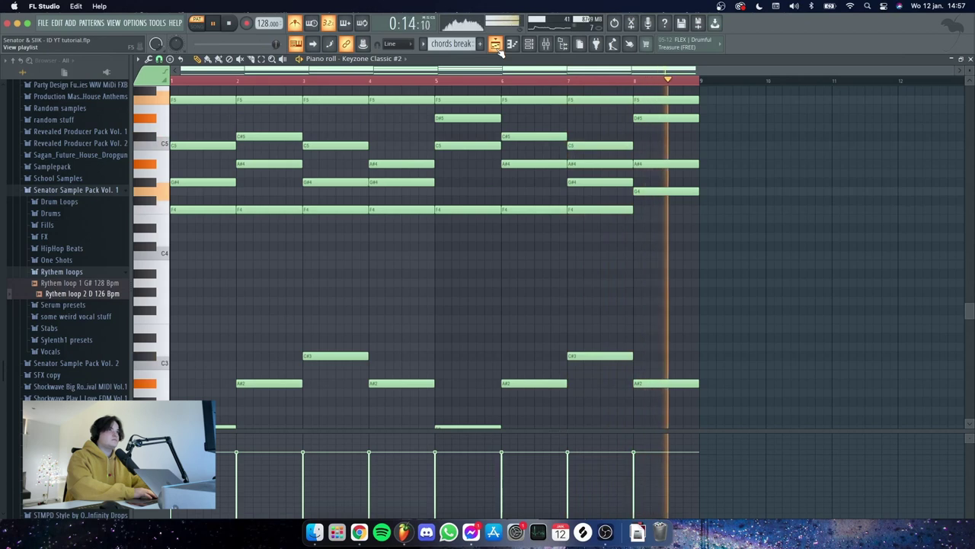
# Stop playback, set the play position to bar 8 of the pattern and examine the final chord's notes
pyautogui.press('space')
pyautogui.click(634, 80)
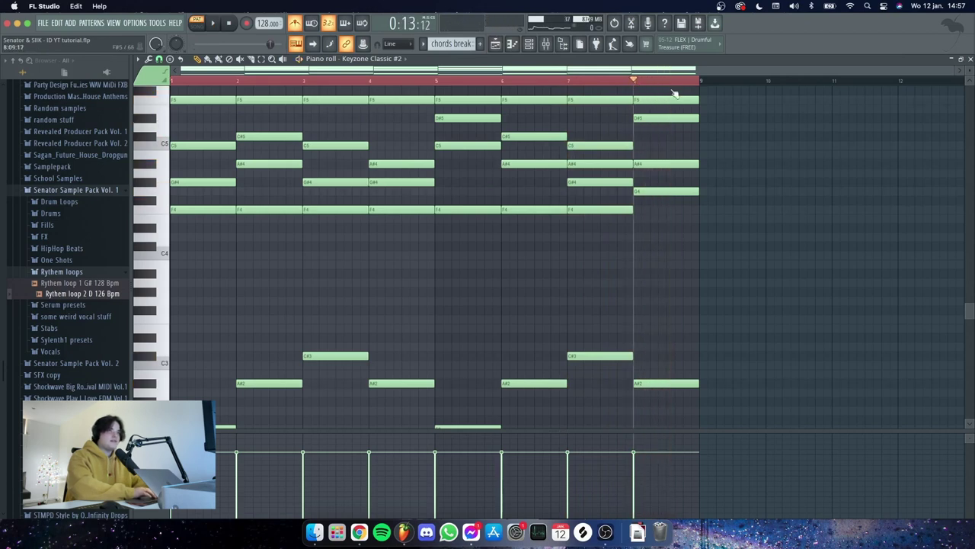
pyautogui.scroll(4, 731, 216)
pyautogui.scroll(-7, 732, 216)
pyautogui.scroll(5, 732, 216)
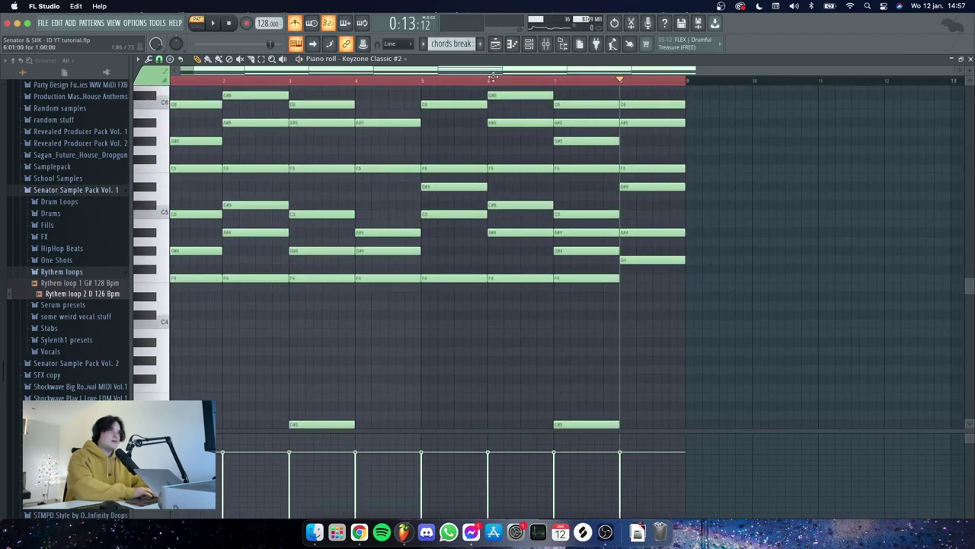
# Return to the playlist, solo Track 16 and play the chords synth break clip in the song from bar 13
pyautogui.click(496, 43)
pyautogui.scroll(-5, 579, 343)
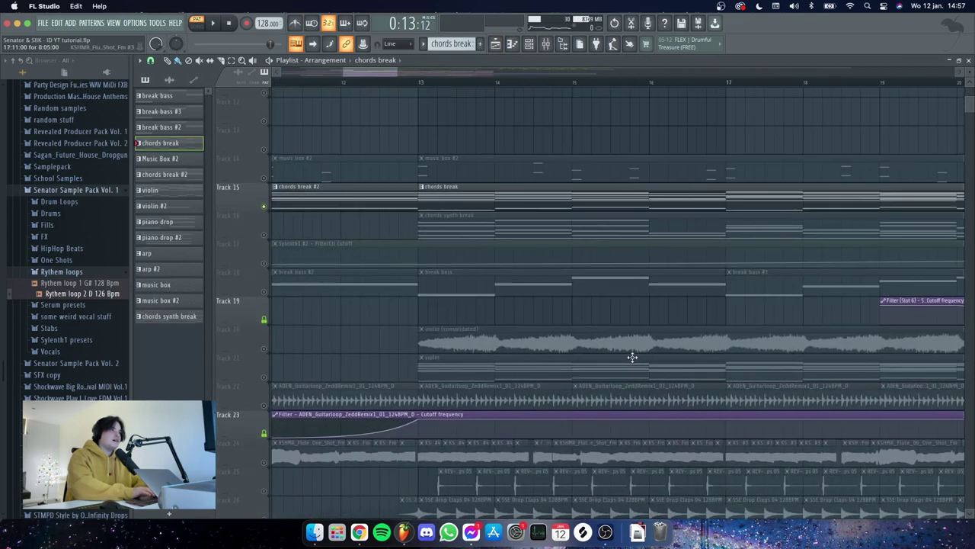
pyautogui.hscroll(-1, 633, 357)
pyautogui.click(435, 81)
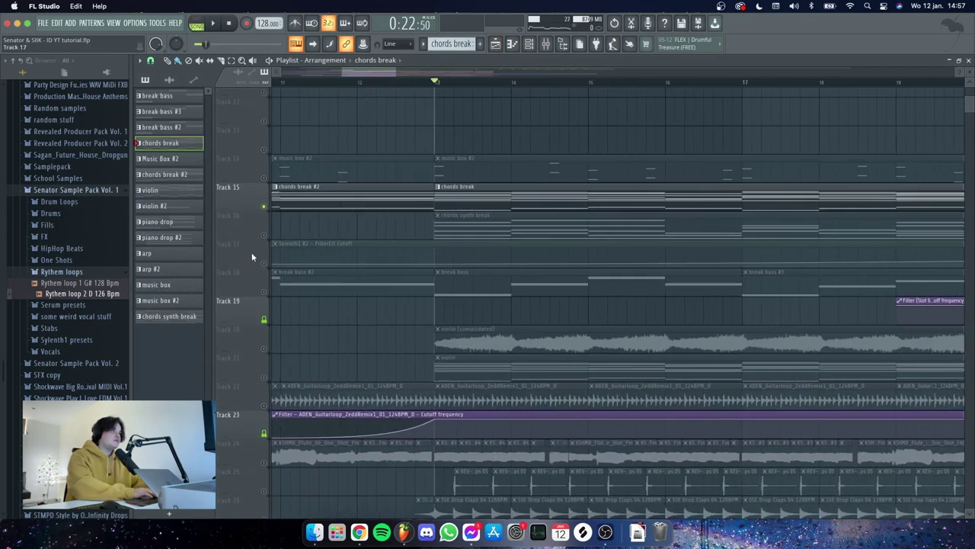
pyautogui.click(265, 233)
pyautogui.press('space')
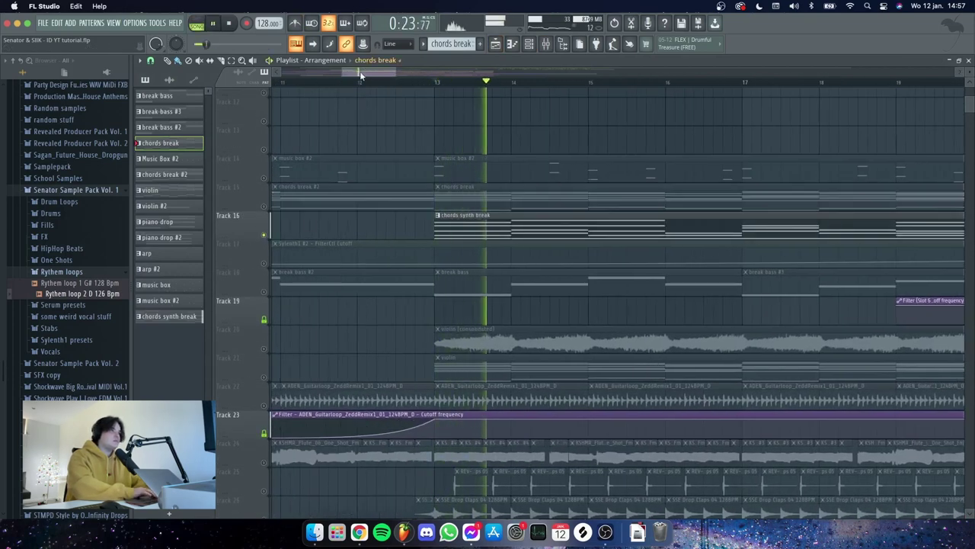
pyautogui.moveTo(359, 71); pyautogui.dragTo(374, 74)
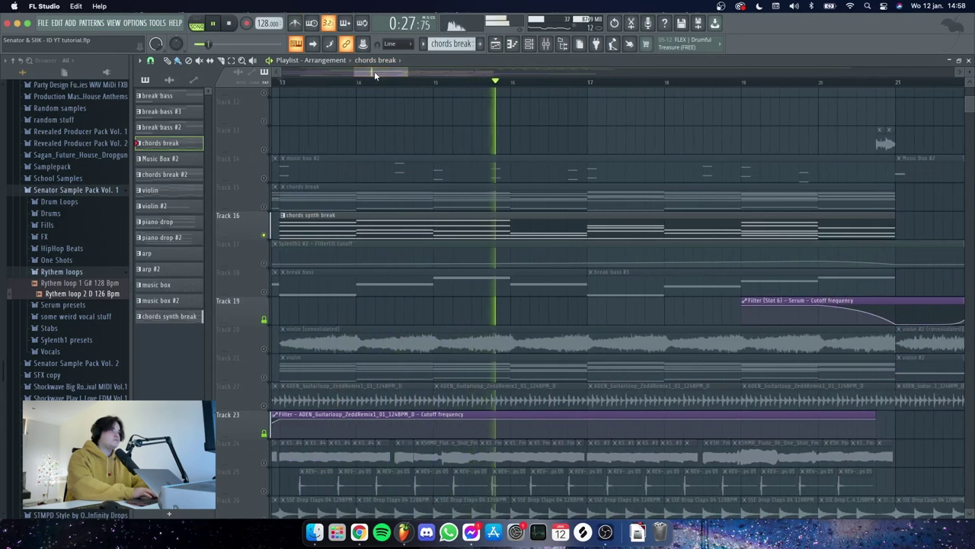
# Stop playback and compare the chord clips by soloing Track 15 and switching the solo back to Track 16
pyautogui.press('space')
pyautogui.scroll(-2, 442, 124)
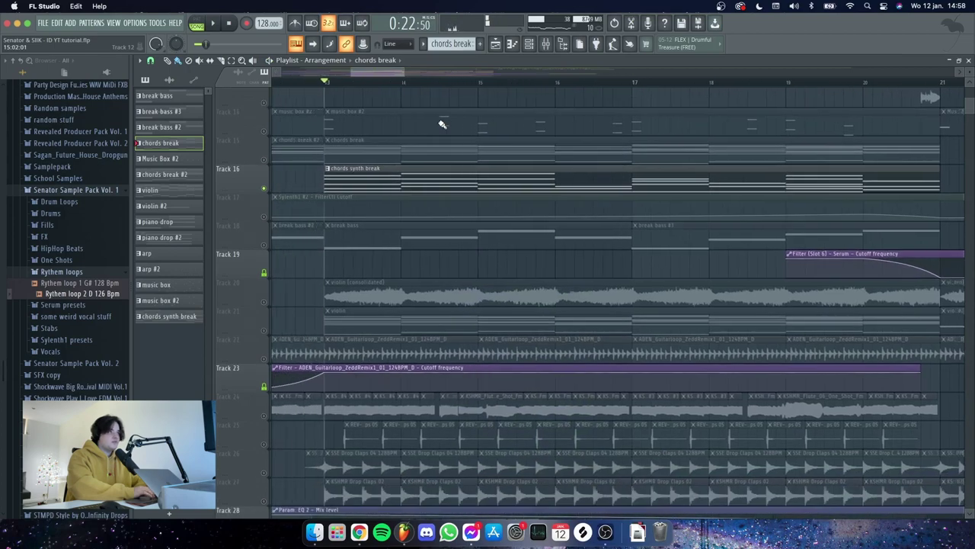
pyautogui.hscroll(-3, 442, 124)
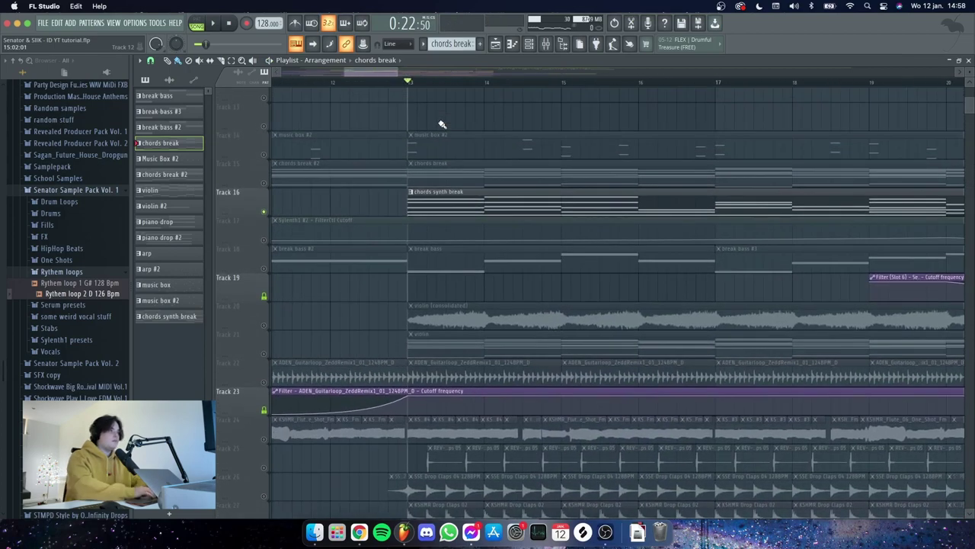
pyautogui.scroll(2, 442, 124)
pyautogui.scroll(-3, 447, 145)
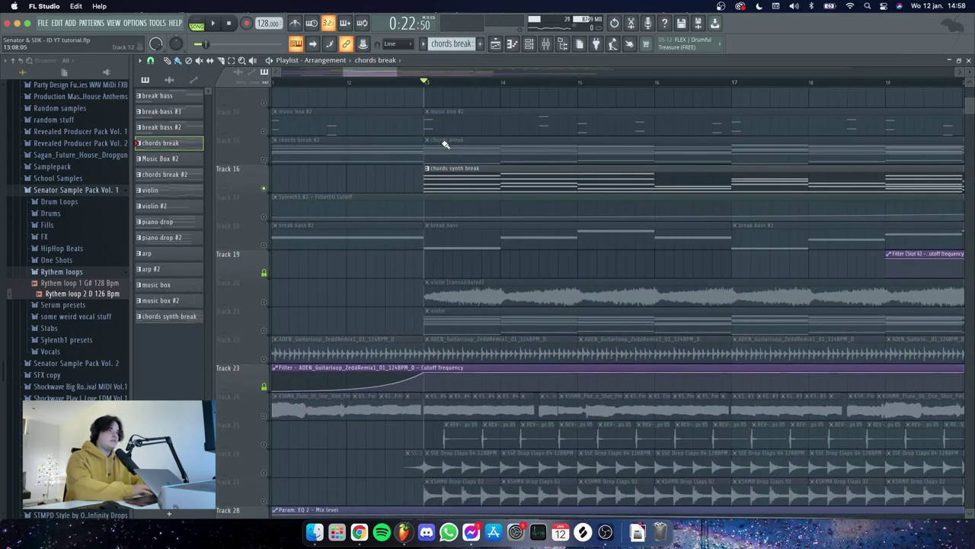
pyautogui.keyDown('ctrl'); pyautogui.click(264, 160); pyautogui.keyUp('ctrl')
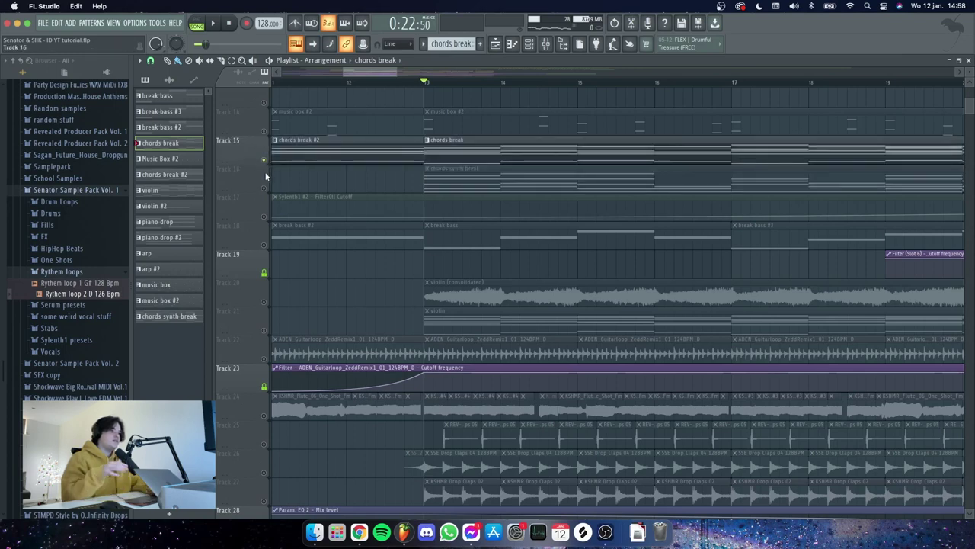
pyautogui.keyDown('ctrl'); pyautogui.click(264, 189); pyautogui.keyUp('ctrl')
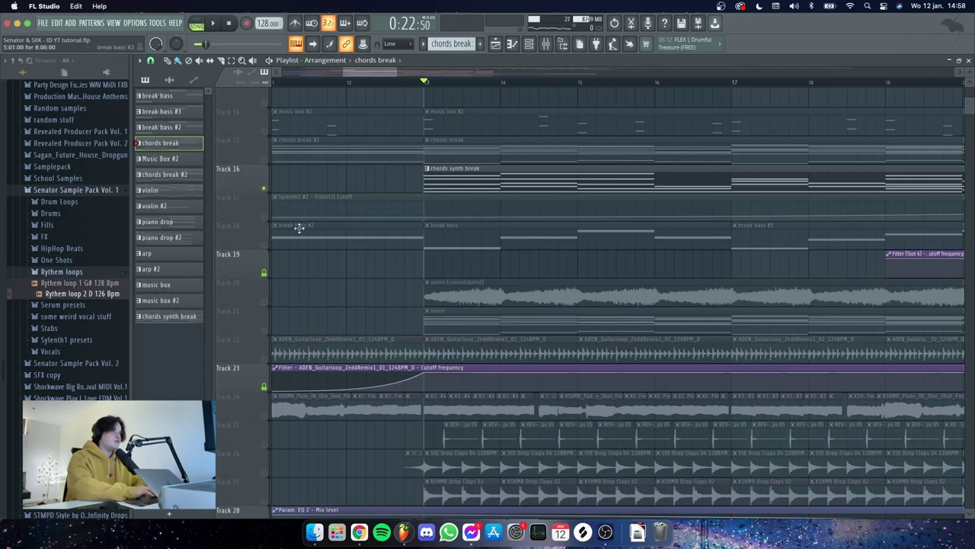
# Solo Track 18, play its bass clips from bar 13 and open the break bass clip in the piano roll
pyautogui.keyDown('ctrl'); pyautogui.click(264, 245); pyautogui.keyUp('ctrl')
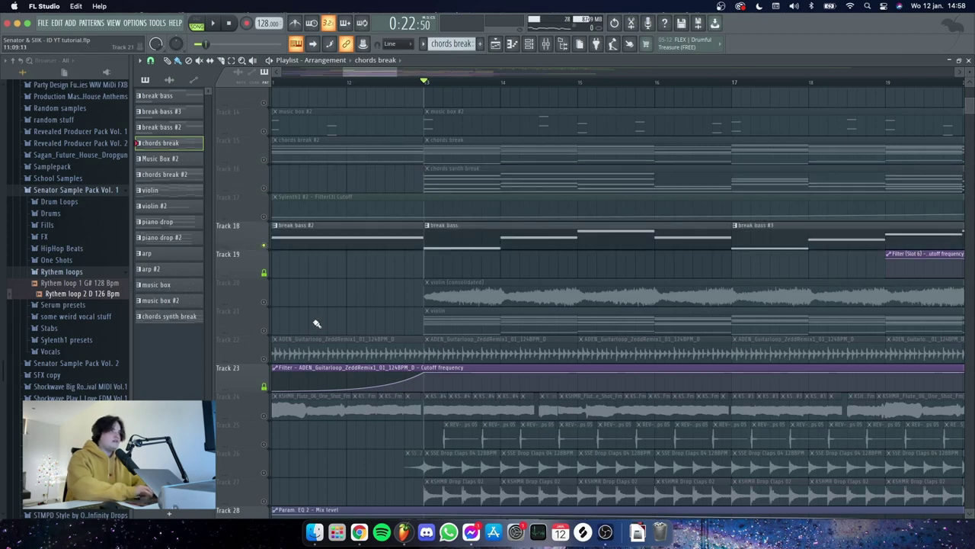
pyautogui.press('space')
pyautogui.scroll(-1, 317, 324)
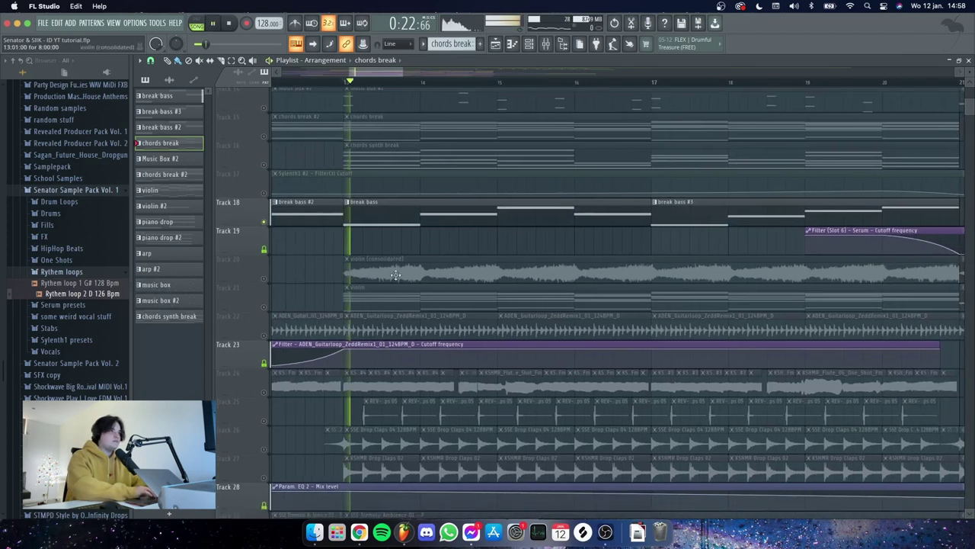
pyautogui.doubleClick(451, 221)
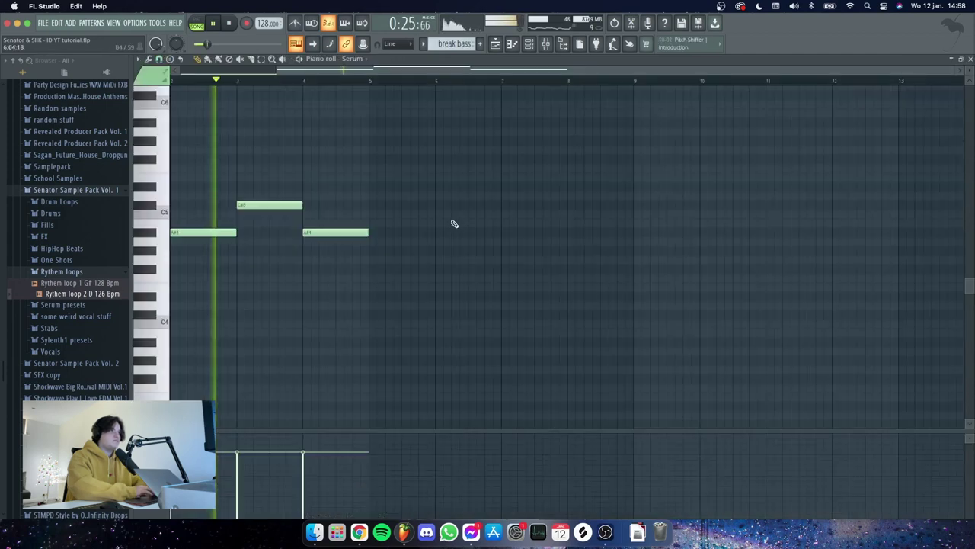
# Stop playback, solo the first Serum channel in the channel rack and play its bass layer on its own
pyautogui.click(526, 46)
pyautogui.press('space')
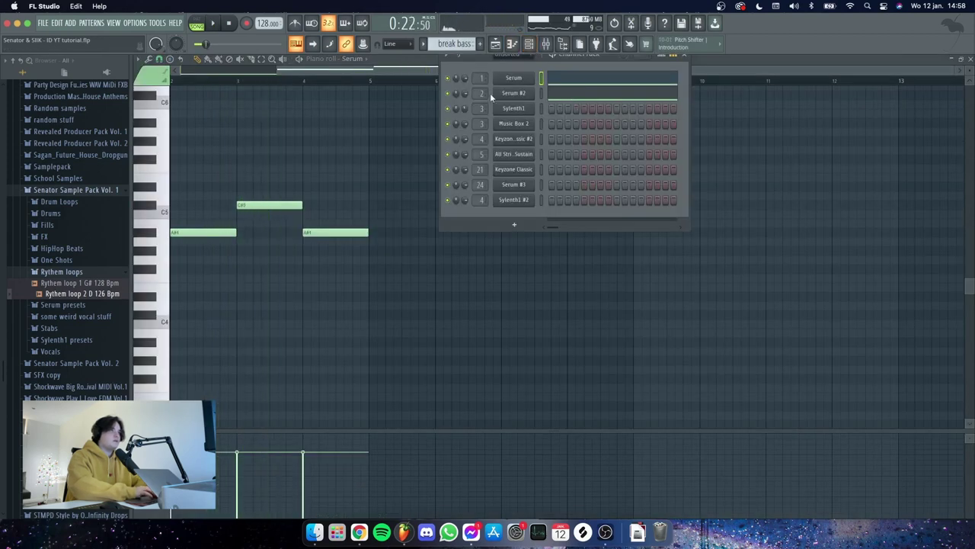
pyautogui.rightClick(447, 77)
pyautogui.click(458, 86)
pyautogui.press('space')
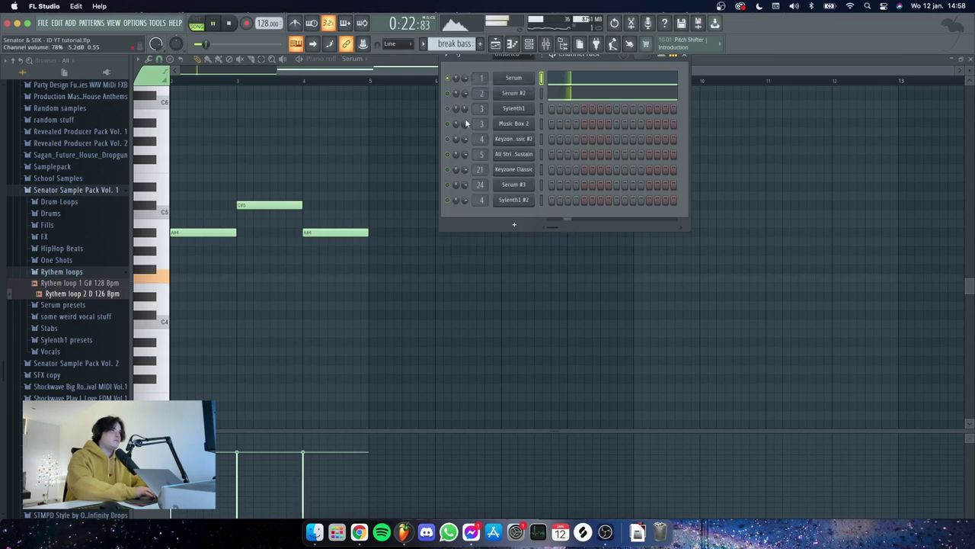
# Examine the Serum bass patch, bring up its mixer track, close the synth window and stop playback
pyautogui.click(513, 77)
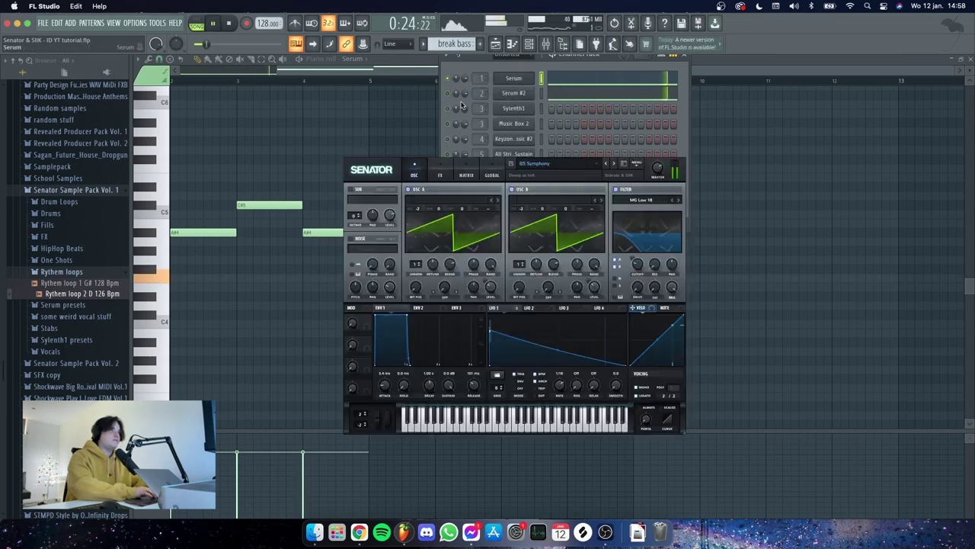
pyautogui.press('F9')
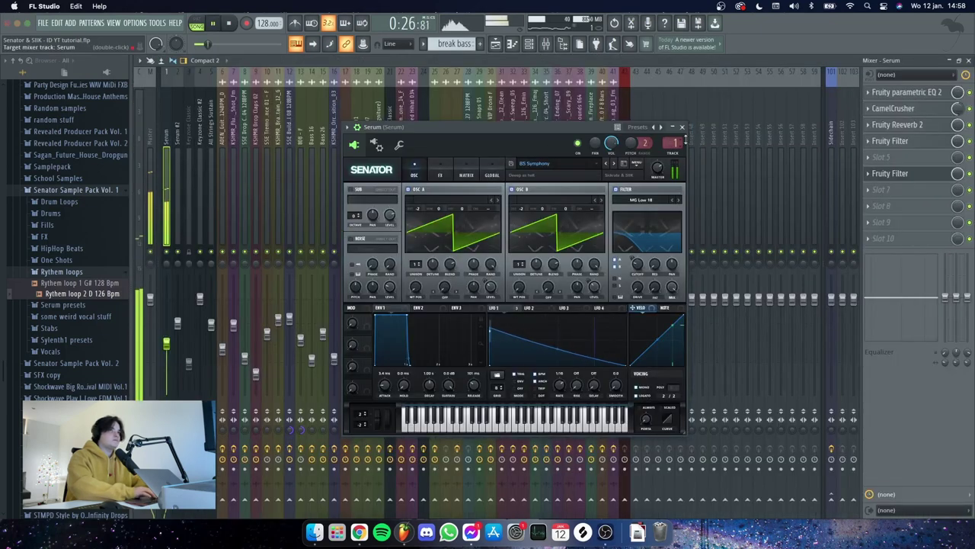
pyautogui.click(683, 127)
pyautogui.press('space')
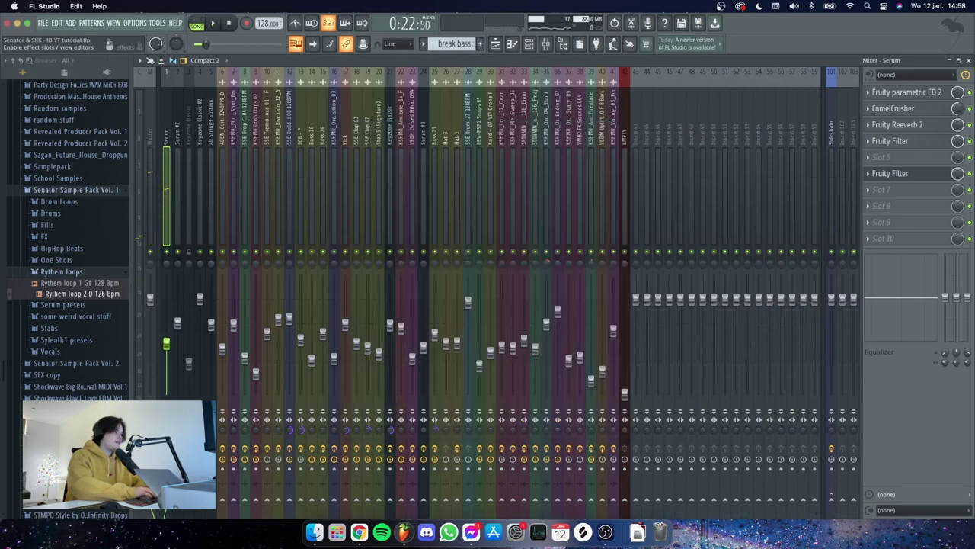
# Play the bass without its effects, inspect the Fruity parametric EQ 2 curve and replay the bass with that EQ enabled
pyautogui.press('space')
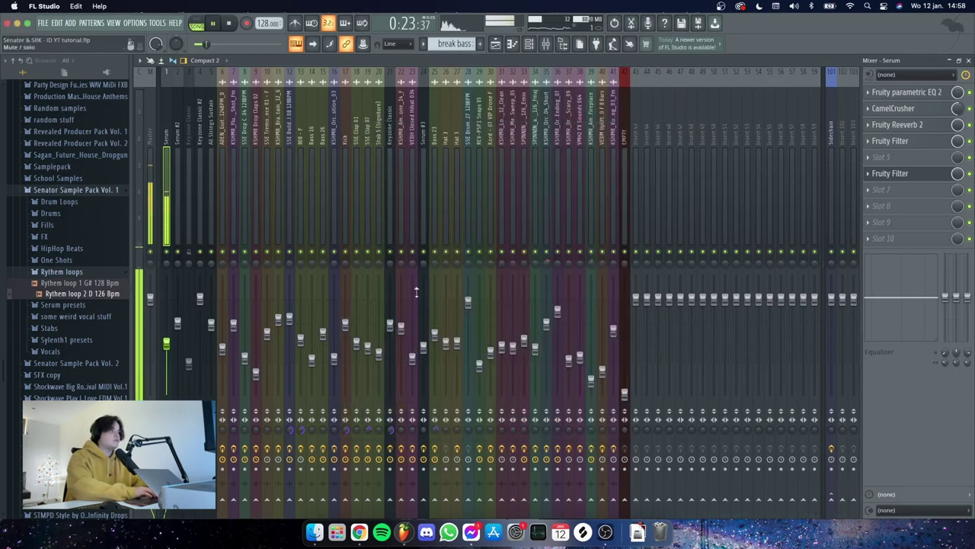
pyautogui.press('space')
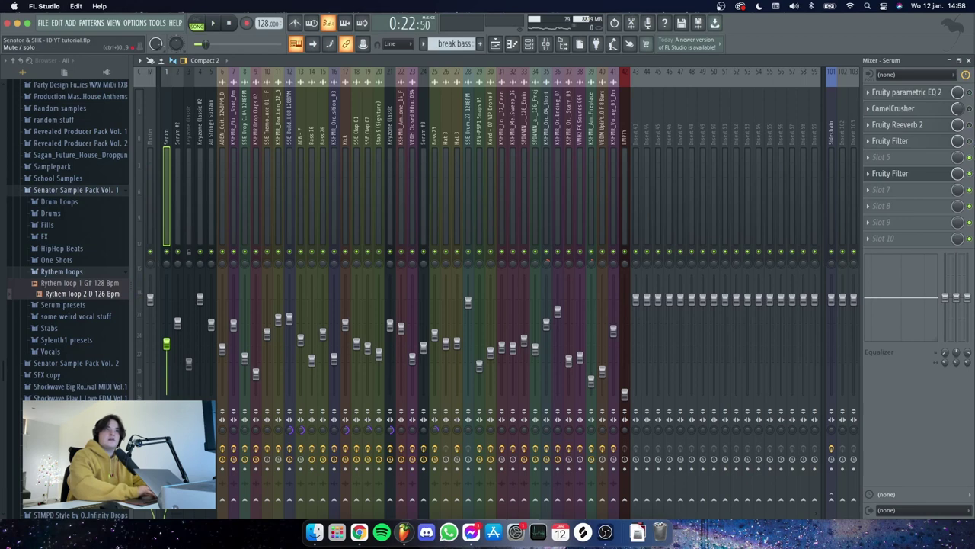
pyautogui.click(917, 93)
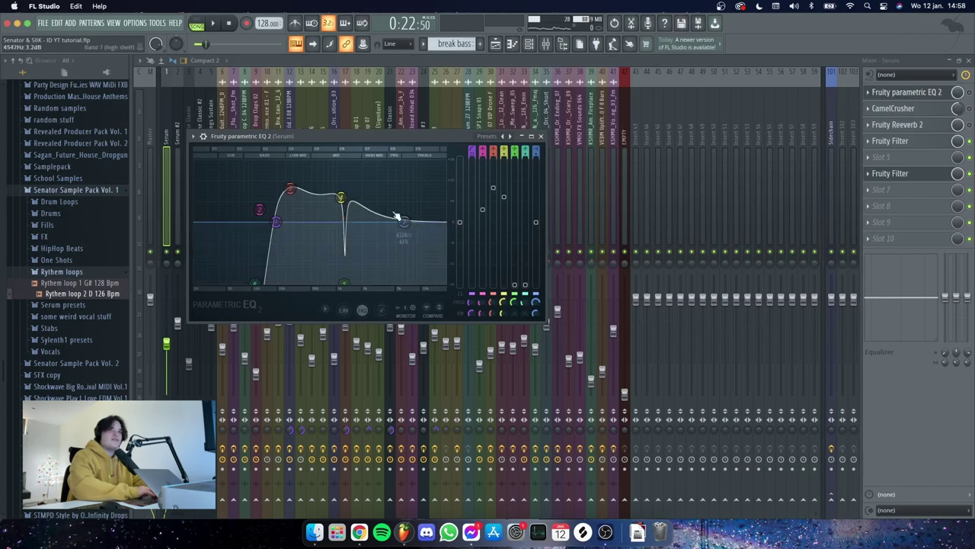
pyautogui.click(969, 92)
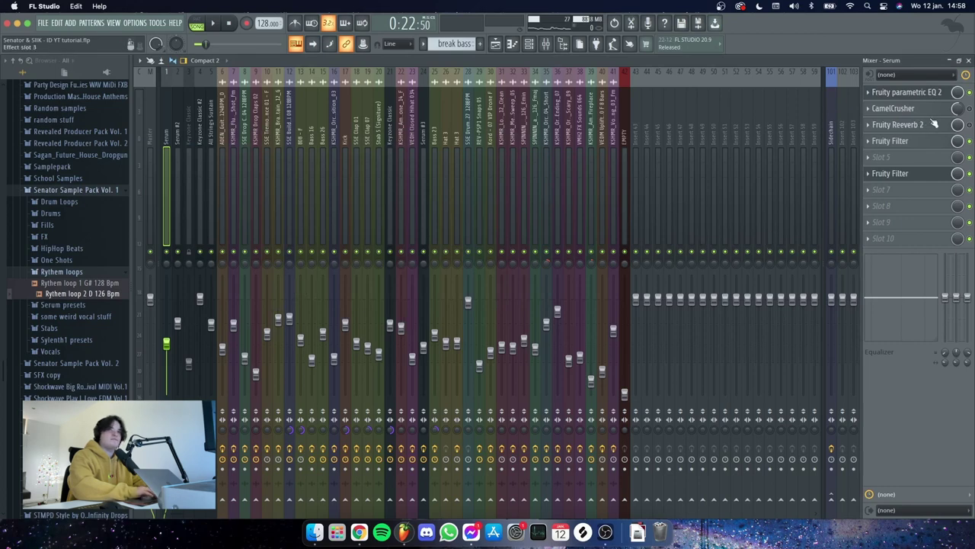
pyautogui.press('space')
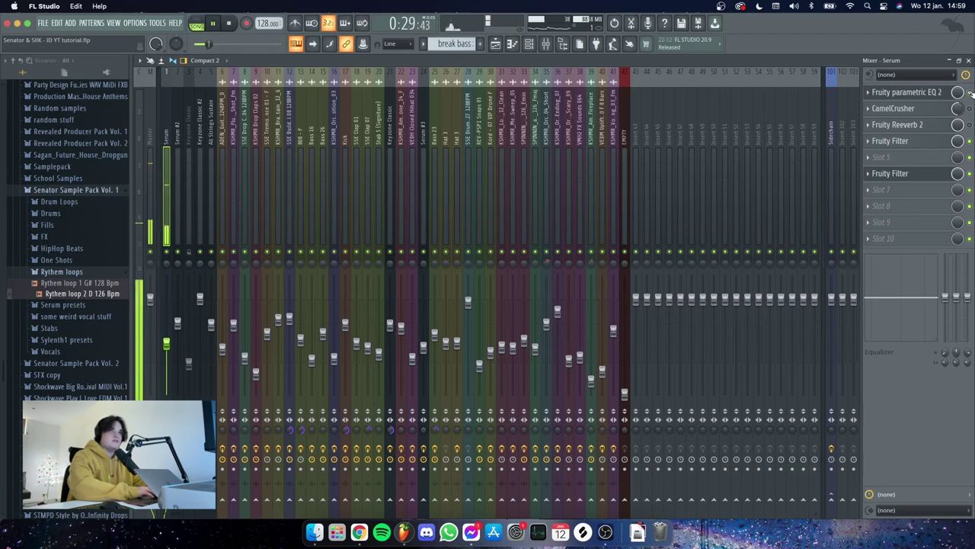
pyautogui.press('space')
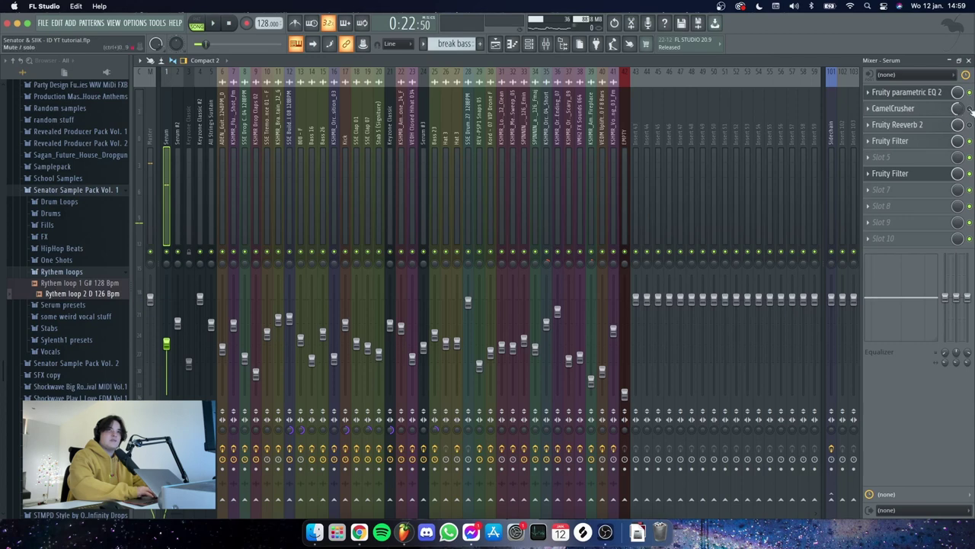
# Open CamelCrusher on the Serum track, enable it and audition the bass with its mix level at 100%
pyautogui.click(920, 109)
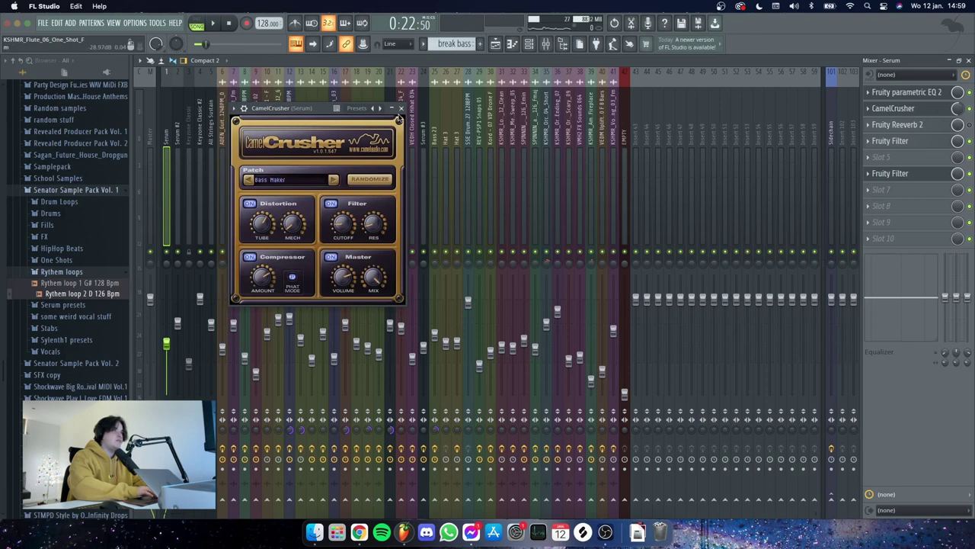
pyautogui.press('space')
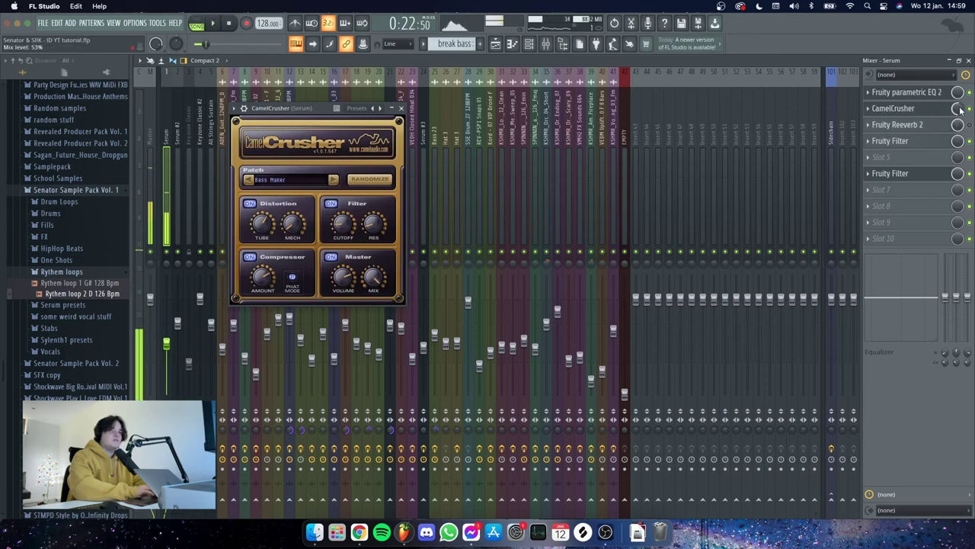
pyautogui.moveTo(957, 108); pyautogui.dragTo(956, 122)
pyautogui.press('space')
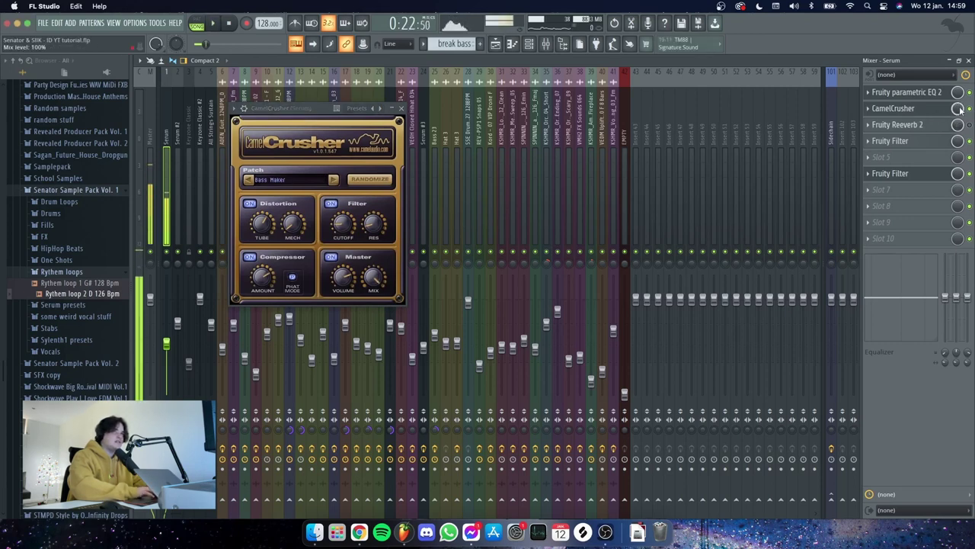
pyautogui.press('space')
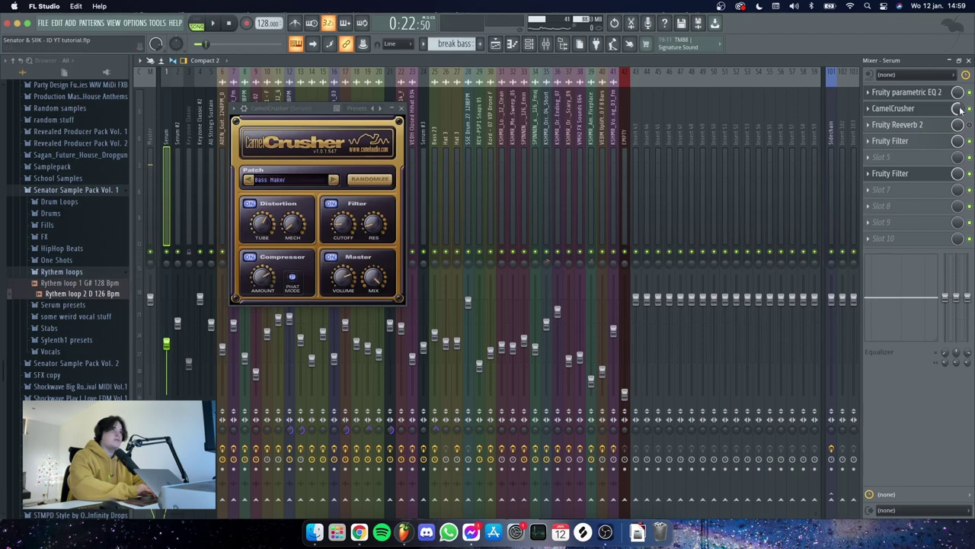
pyautogui.click(401, 111)
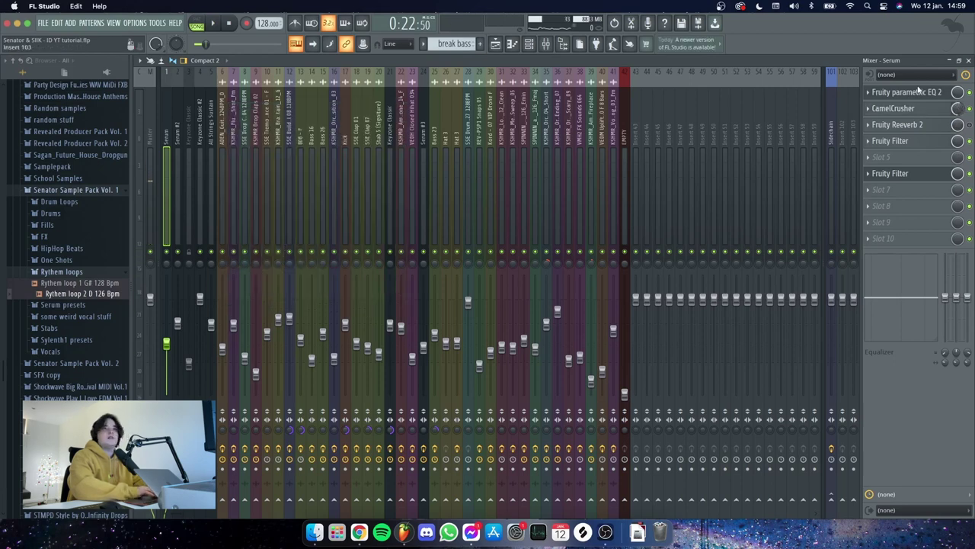
# Open Fruity Reeverb 2 on the Serum track, examine its settings and play the bass with the reverb switched off and on
pyautogui.click(929, 128)
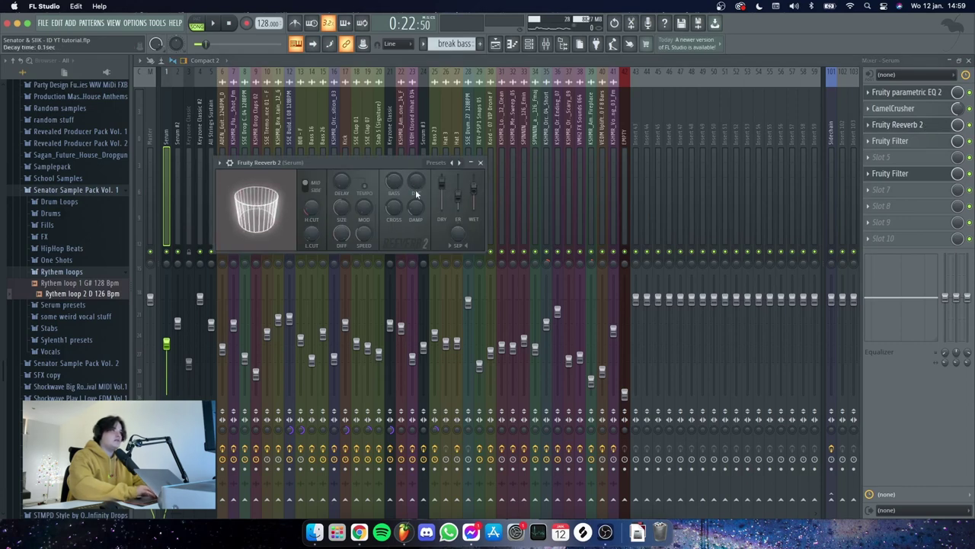
pyautogui.moveTo(404, 166); pyautogui.dragTo(438, 148)
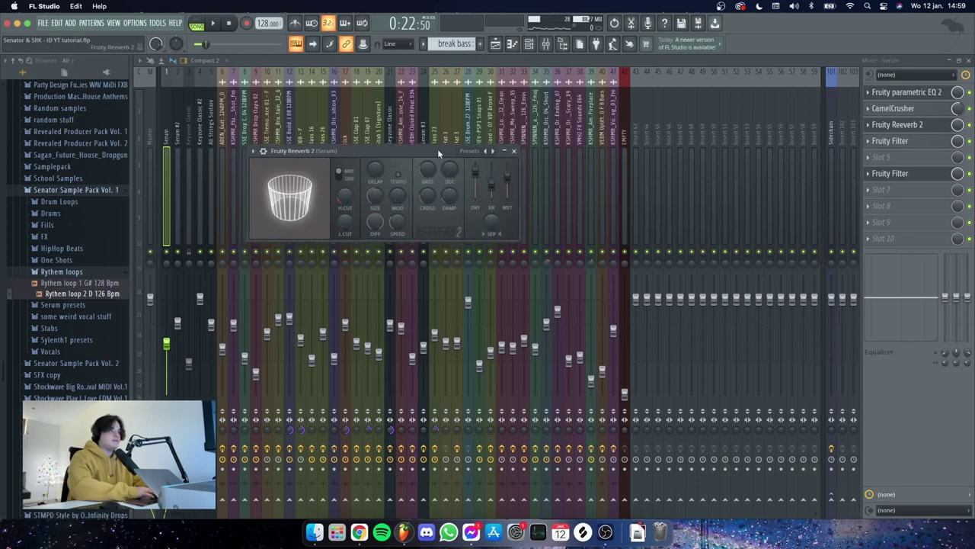
pyautogui.moveTo(438, 149); pyautogui.dragTo(445, 137)
pyautogui.press('space')
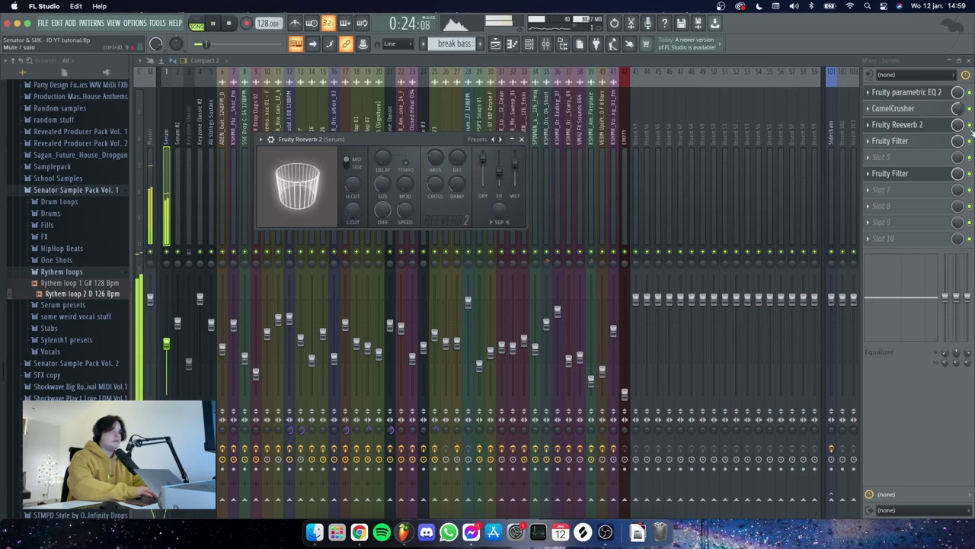
pyautogui.click(521, 139)
pyautogui.click(969, 125)
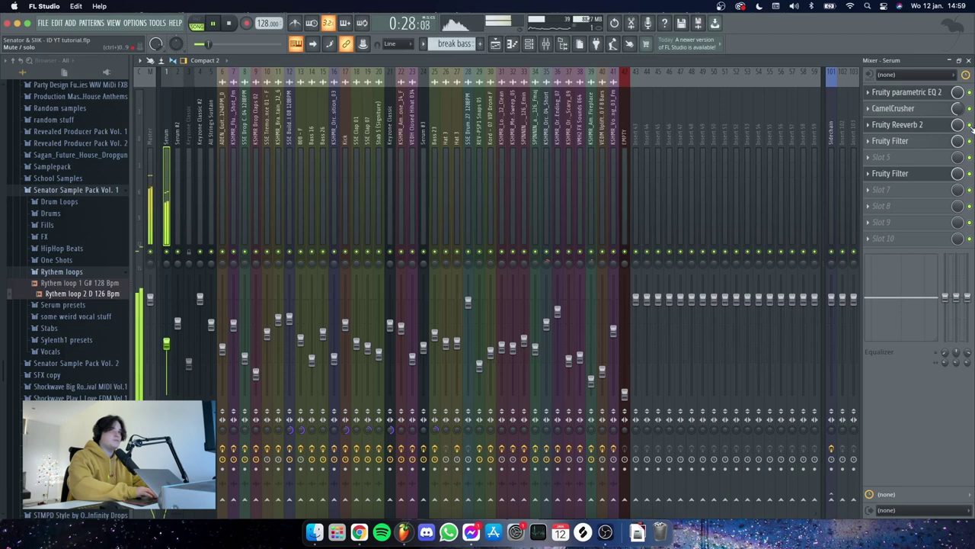
pyautogui.press('space')
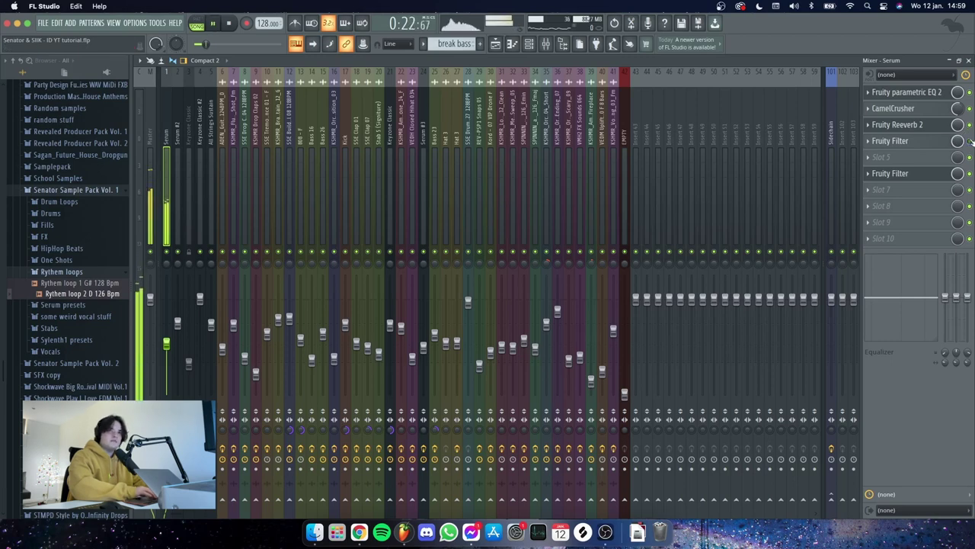
# Examine the Fruity Filter in slot 4 of the Serum track, disable it and play the bass without it
pyautogui.click(899, 143)
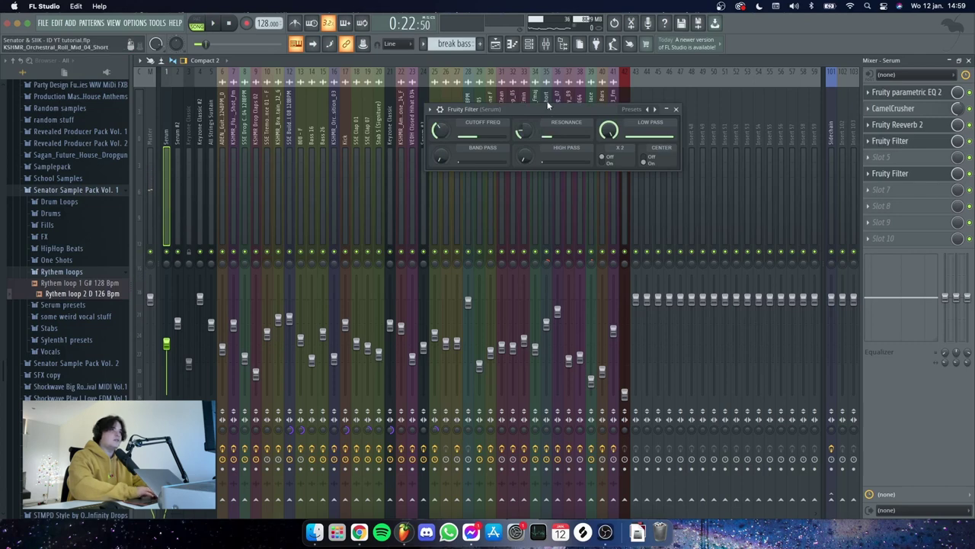
pyautogui.moveTo(547, 104); pyautogui.dragTo(480, 105)
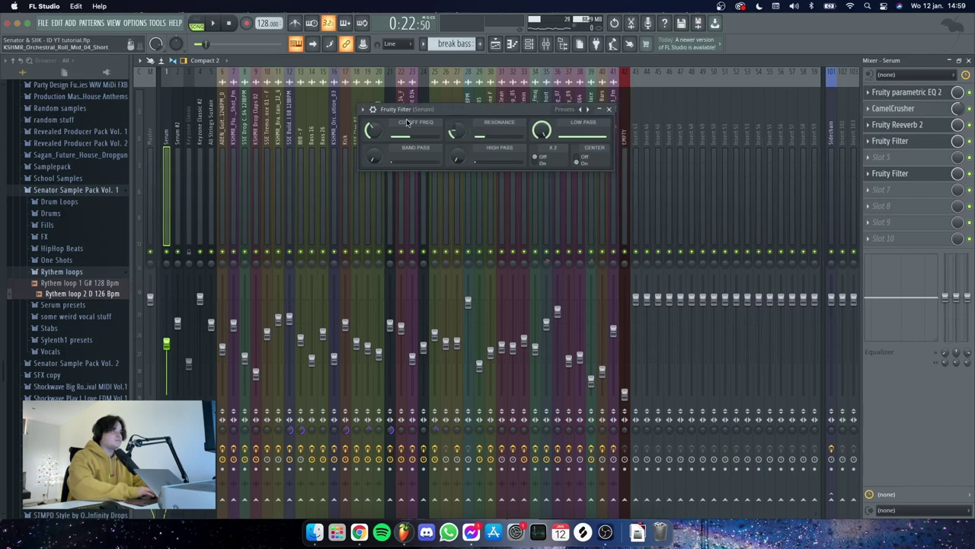
pyautogui.moveTo(466, 112); pyautogui.dragTo(467, 139)
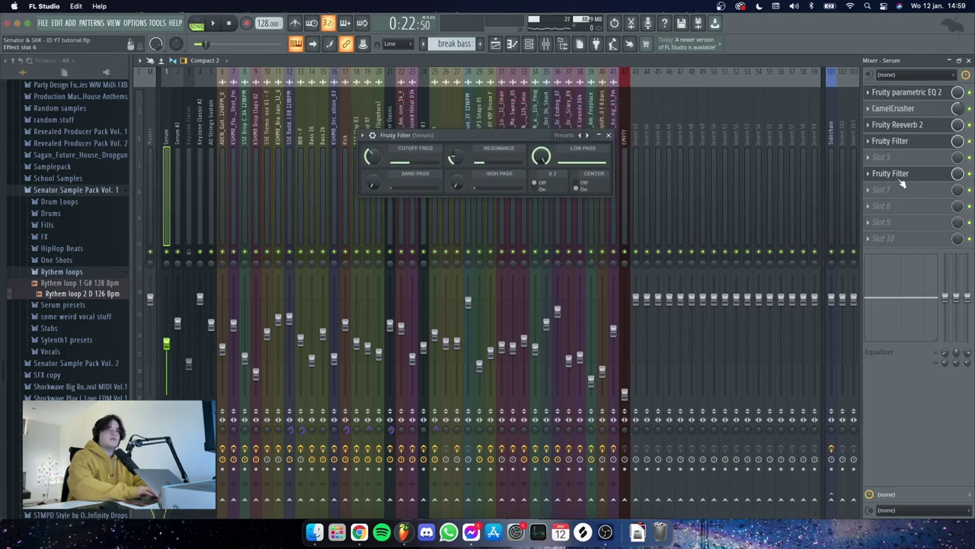
pyautogui.click(970, 141)
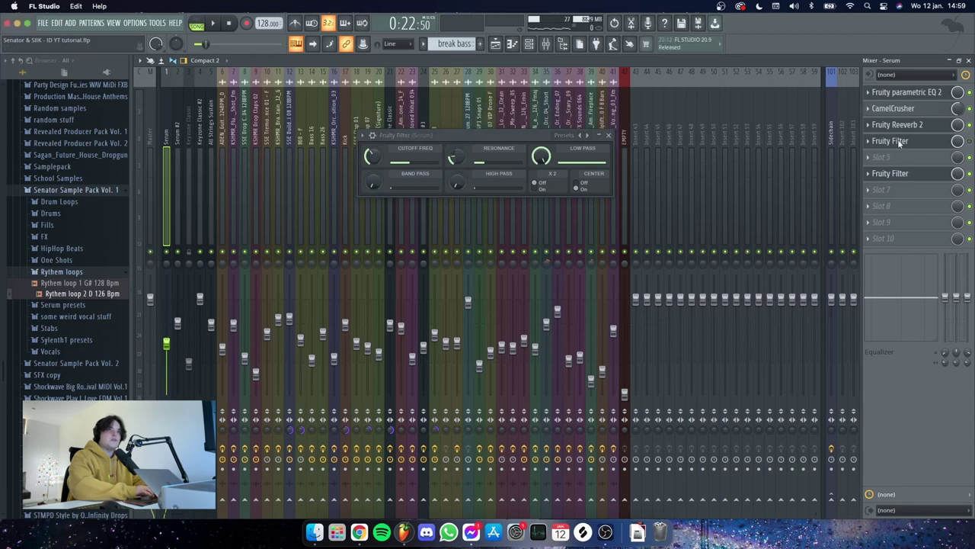
pyautogui.click(608, 136)
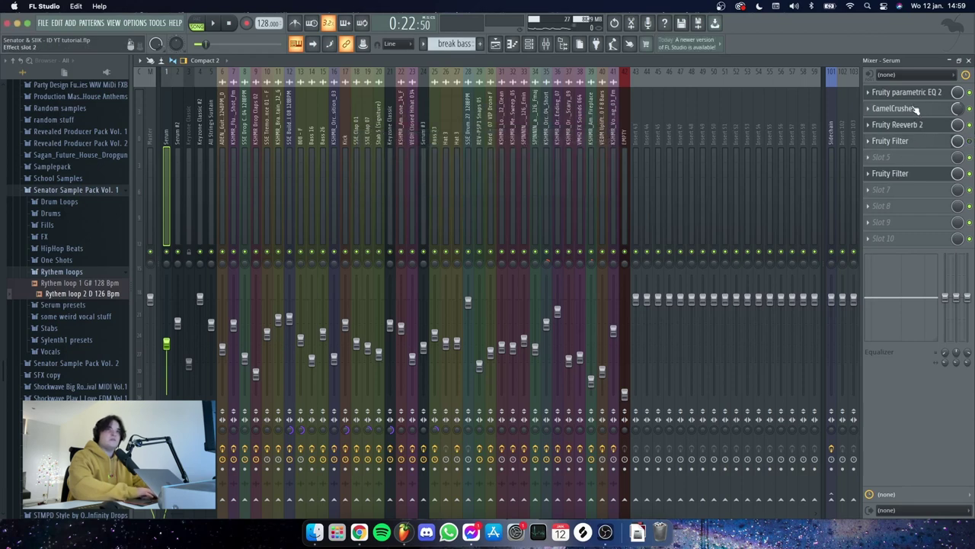
pyautogui.press('space')
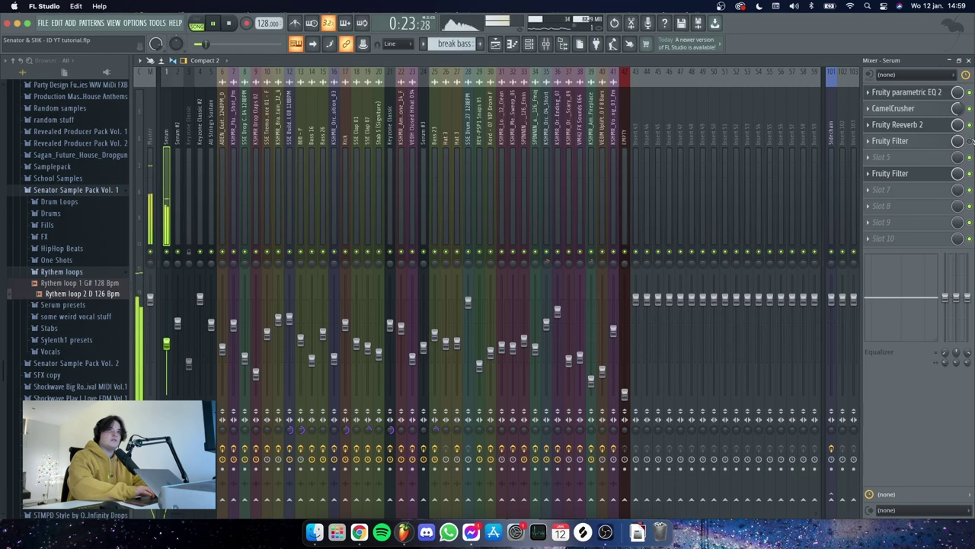
# Re-enable the Fruity Filter in slot 4 of the Serum track and replay the bass with it
pyautogui.press('space')
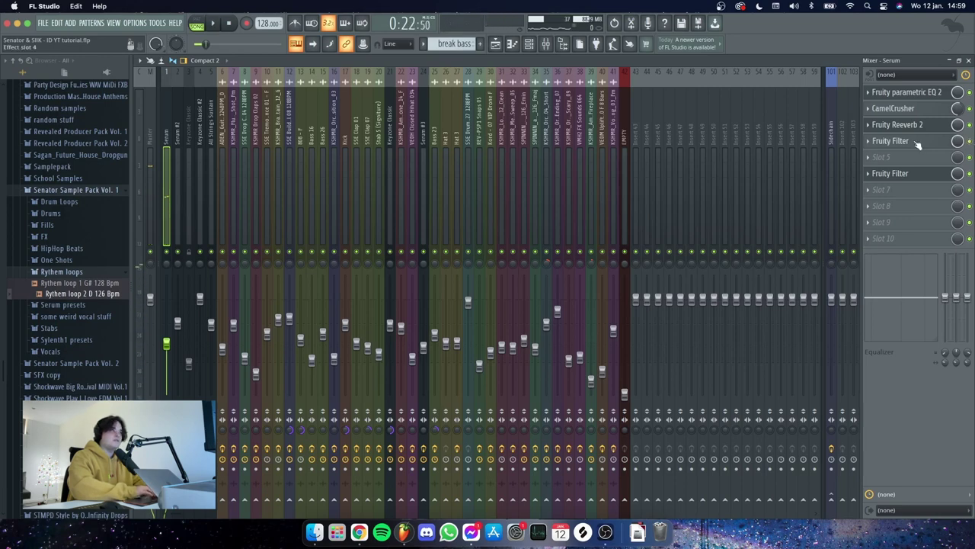
pyautogui.press('space')
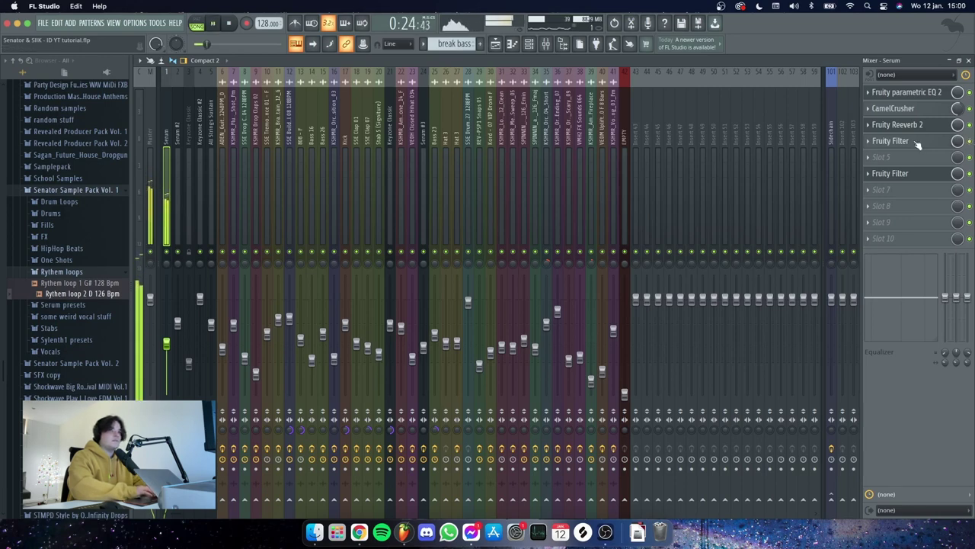
pyautogui.press('space')
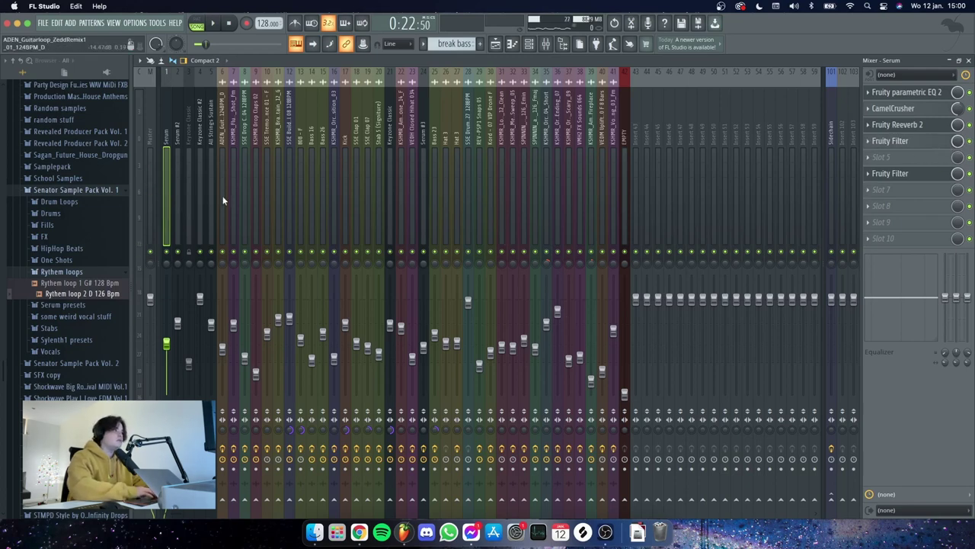
# Mute the first Serum channel, play the Serum #2 layer on its own and select its mixer track
pyautogui.click(528, 44)
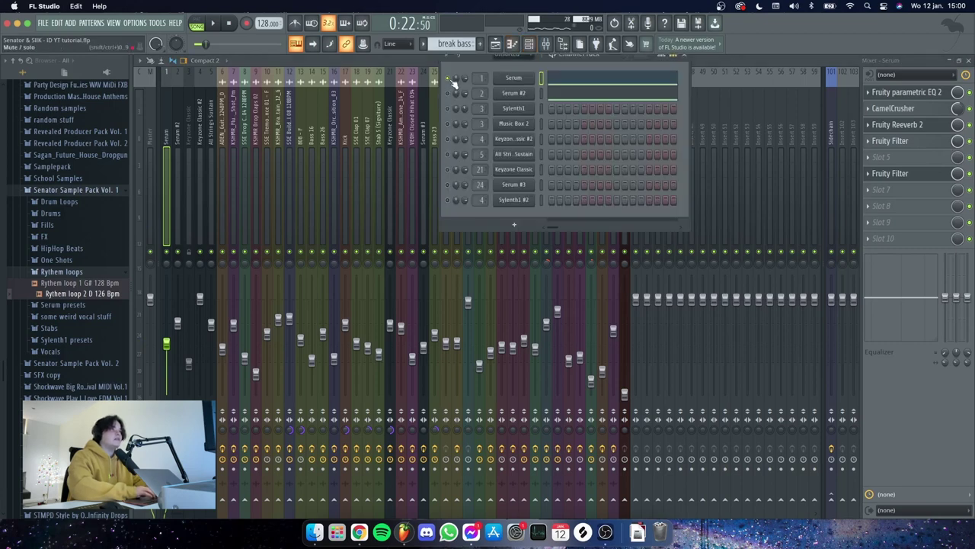
pyautogui.press('space')
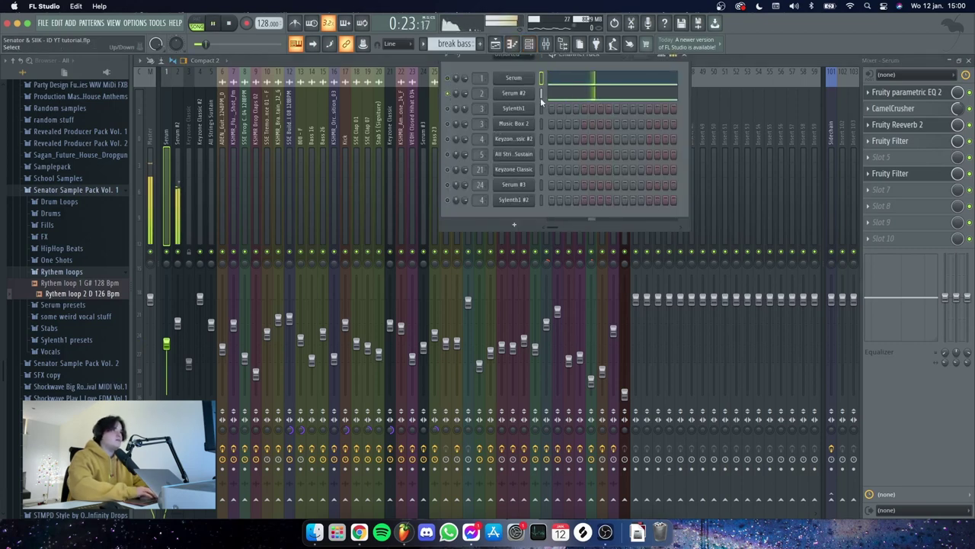
pyautogui.click(181, 163)
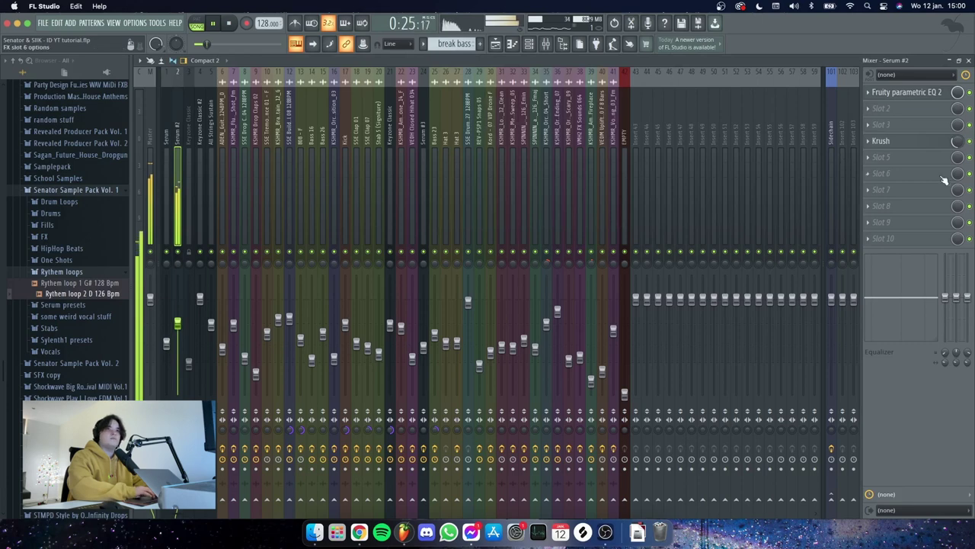
pyautogui.press('space')
# Open Krush on the Serum #2 track, examine its drive, crush and dry/wet settings, and close it
pyautogui.click(911, 140)
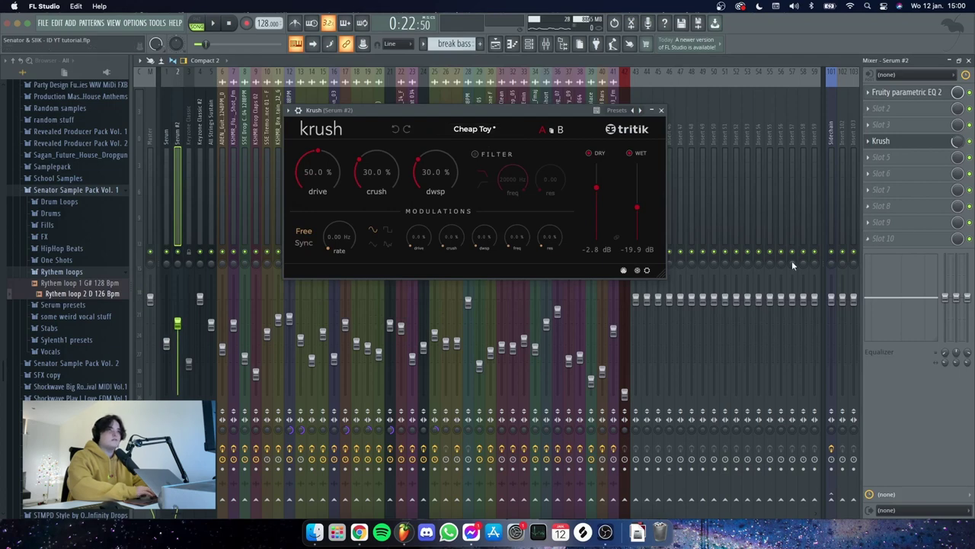
pyautogui.click(660, 109)
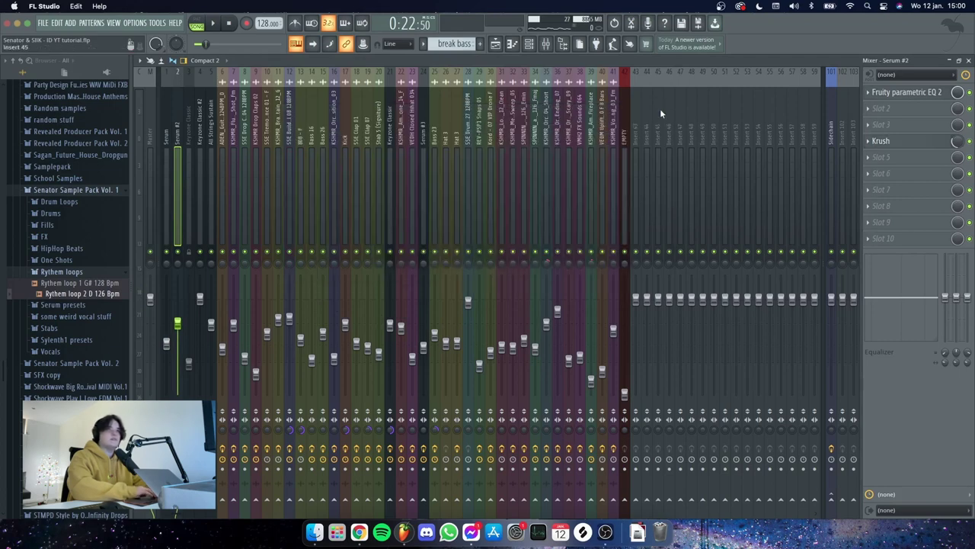
pyautogui.press('space')
# Open Fruity parametric EQ 2 on the Serum #2 track, shift its low-pass cutoff slightly higher and play the layer through it
pyautogui.click(907, 92)
pyautogui.press('space')
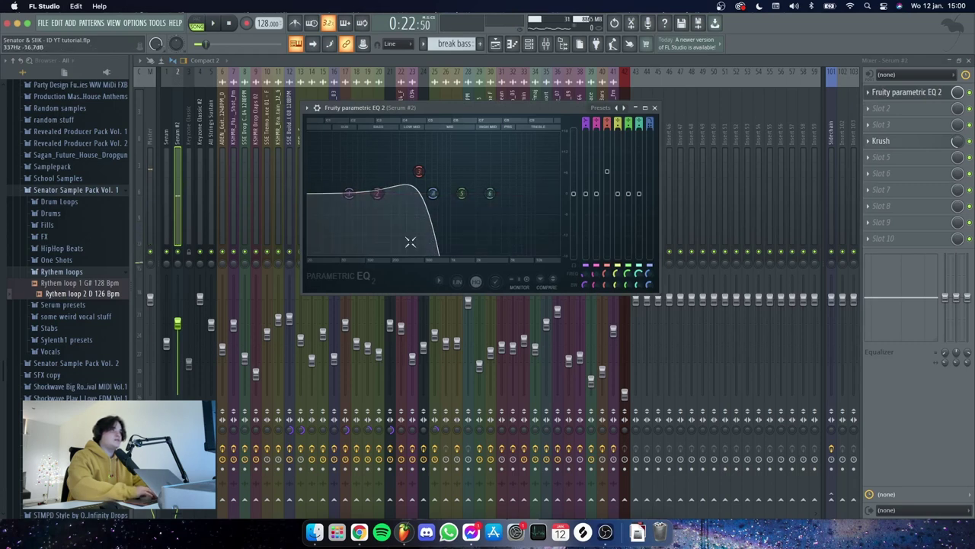
pyautogui.moveTo(409, 241); pyautogui.dragTo(442, 194)
pyautogui.press('space')
pyautogui.press('space')
pyautogui.press('space')
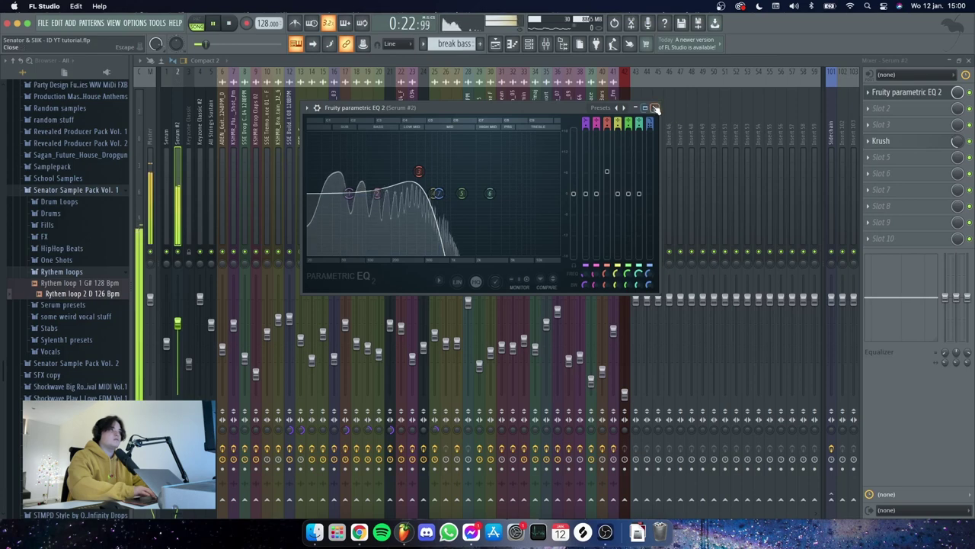
# Close the EQ, unmute the first Serum channel and play both bass layers together
pyautogui.click(655, 109)
pyautogui.click(529, 43)
pyautogui.press('space')
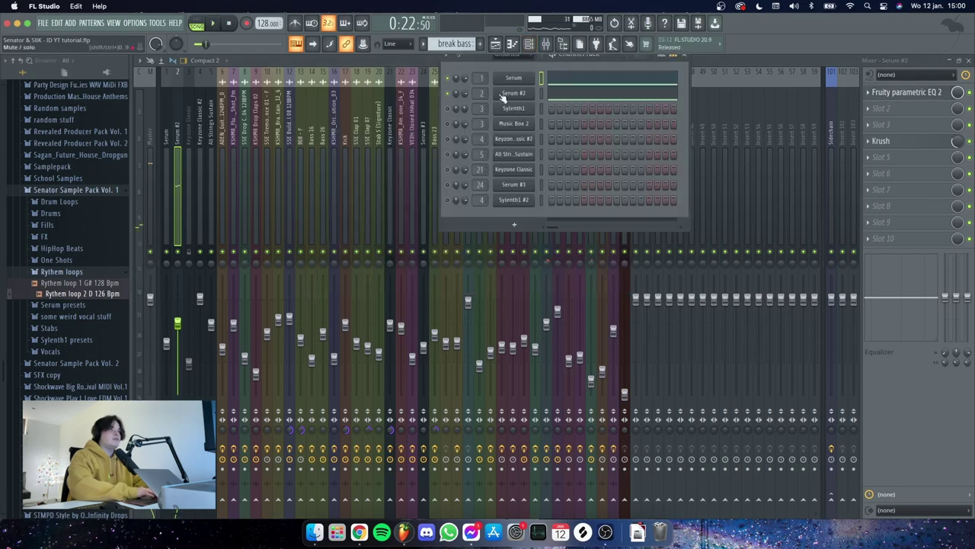
pyautogui.press('space')
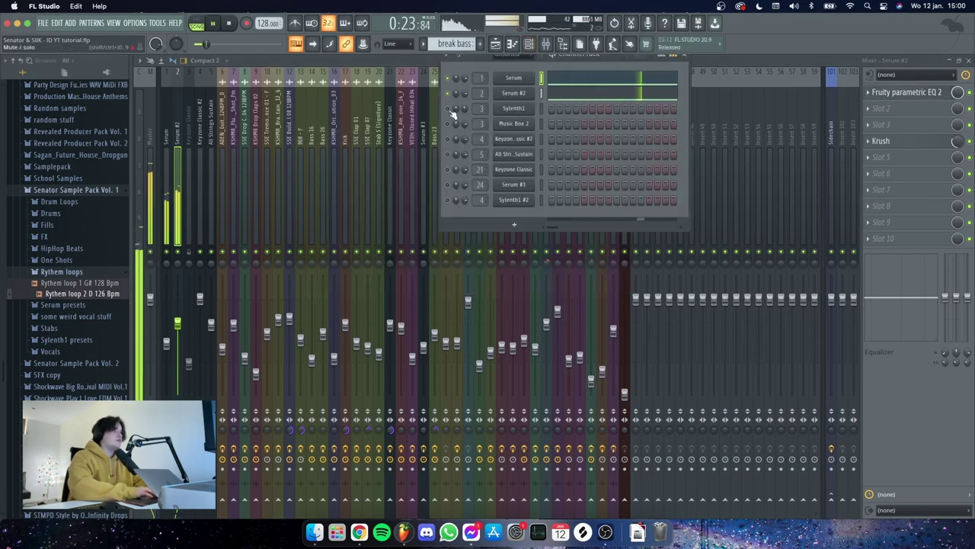
pyautogui.press('space')
# Solo the consolidated violin track and the violin pattern's track 21 in the playlist, and open the violin pattern's notes
pyautogui.press('F5')
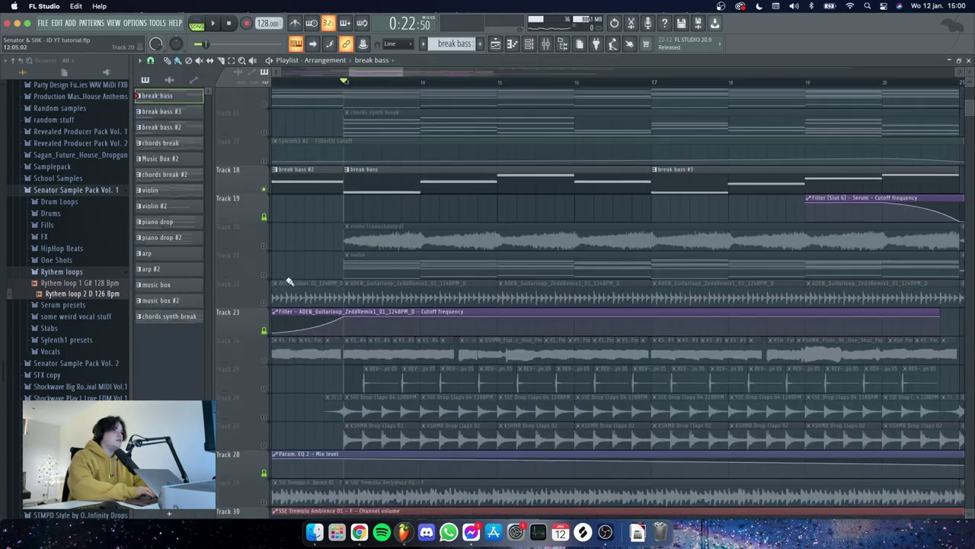
pyautogui.scroll(-1, 289, 281)
pyautogui.keyDown('ctrl'); pyautogui.click(266, 233); pyautogui.keyUp('ctrl')
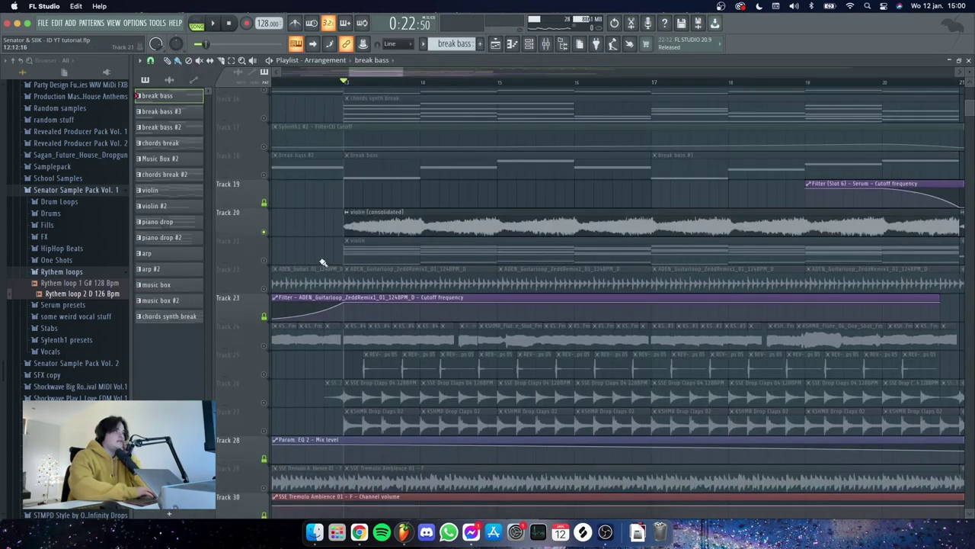
pyautogui.keyDown('ctrl'); pyautogui.click(264, 259); pyautogui.keyUp('ctrl')
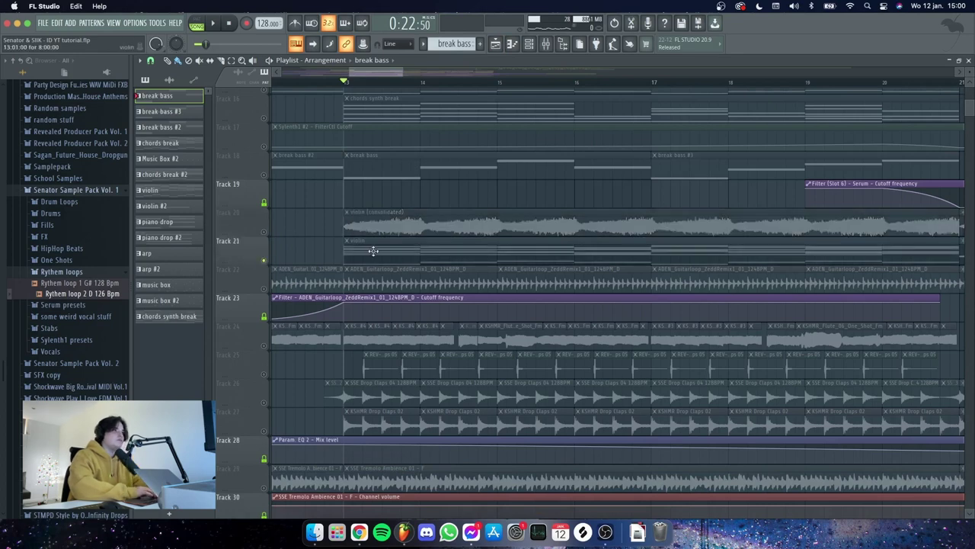
pyautogui.doubleClick(462, 244)
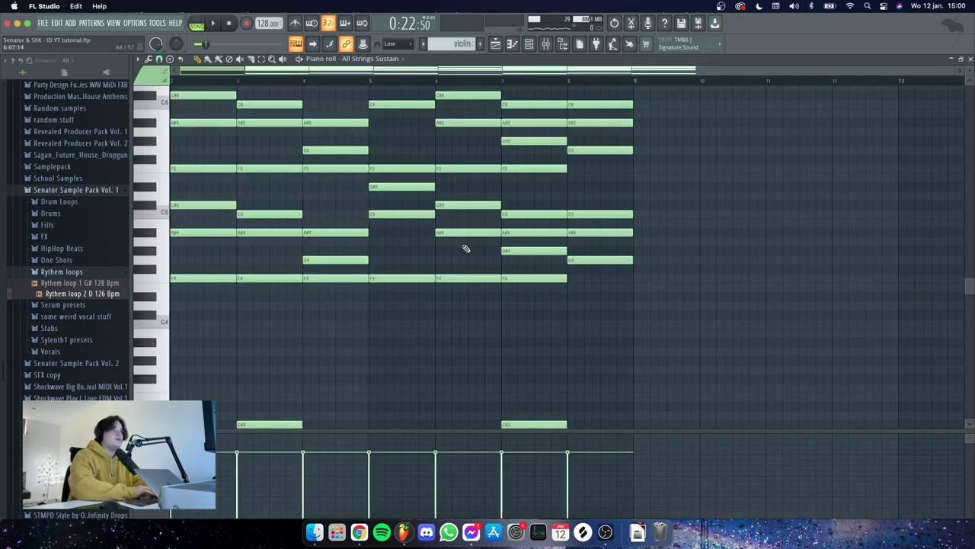
# Open the All Strings Sustain channel's FLEX instrument and examine its Essential Strings preset
pyautogui.click(534, 46)
pyautogui.click(516, 154)
pyautogui.moveTo(510, 166); pyautogui.dragTo(531, 124)
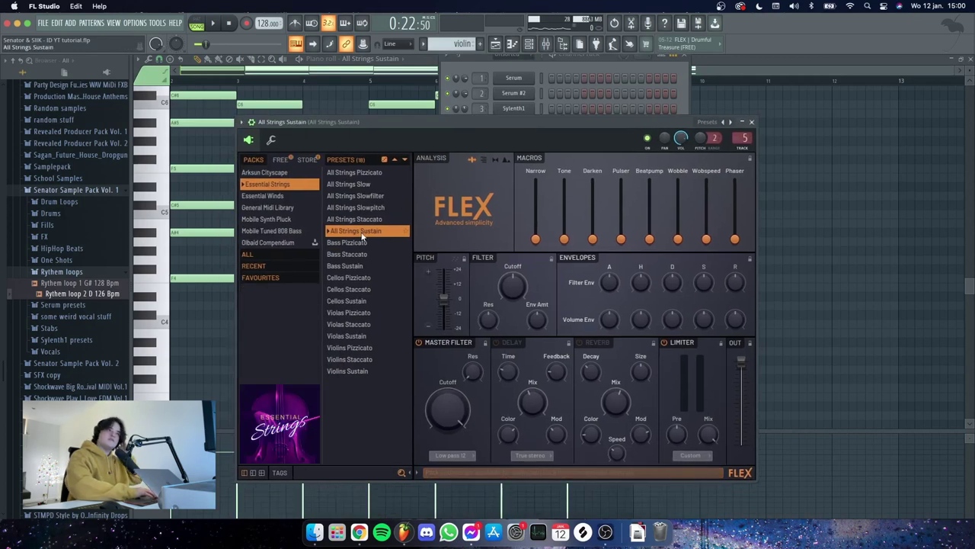
pyautogui.click(750, 122)
# Examine the violin pattern's chord notes in the piano roll from its first bar, including the low notes
pyautogui.moveTo(471, 60); pyautogui.dragTo(458, 147)
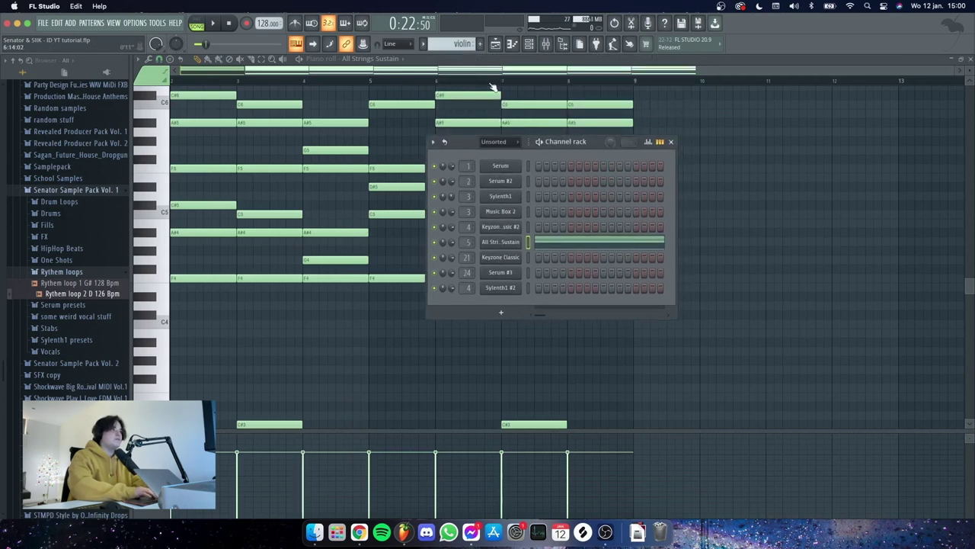
pyautogui.moveTo(507, 70); pyautogui.dragTo(313, 69)
pyautogui.scroll(3, 335, 350)
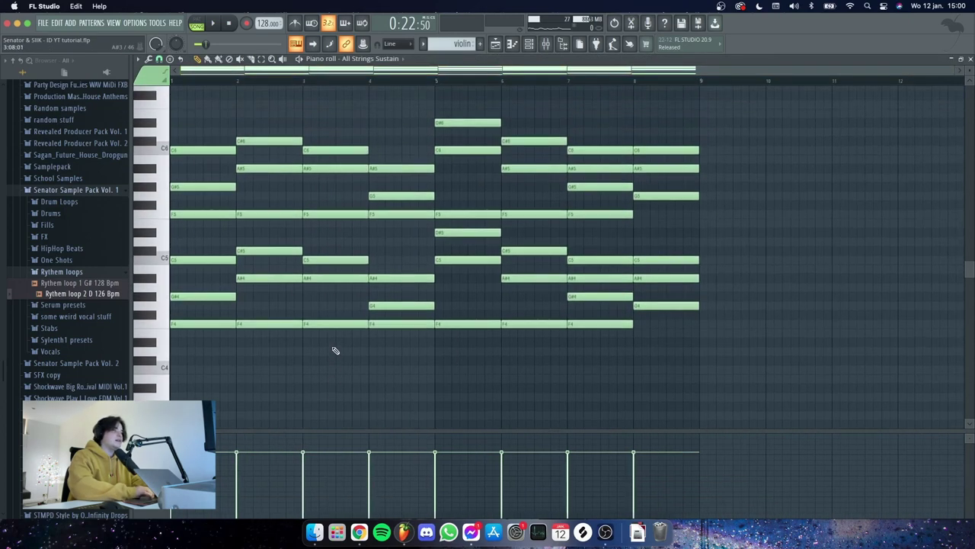
pyautogui.scroll(-5, 335, 351)
pyautogui.scroll(1, 335, 350)
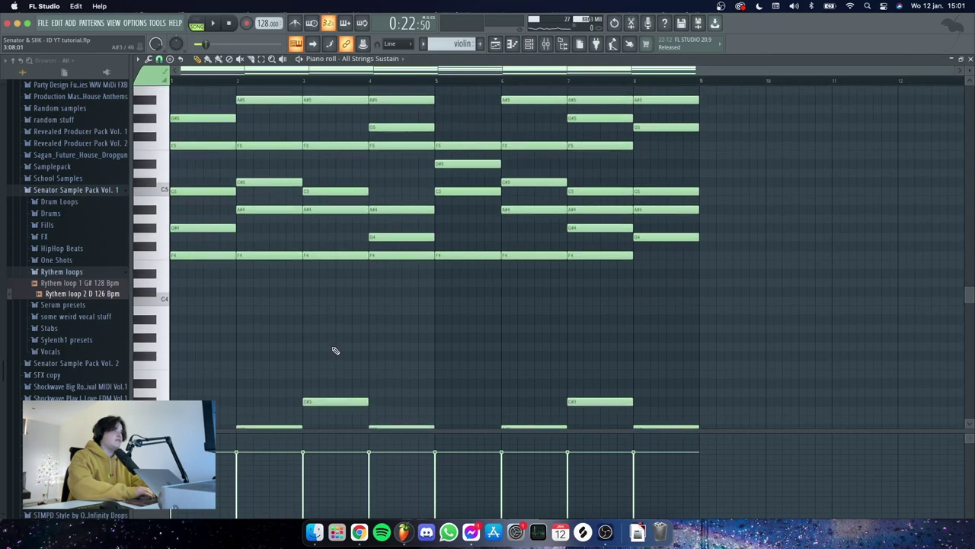
# Return to the playlist and mute the violin pattern clip on track 21
pyautogui.click(529, 44)
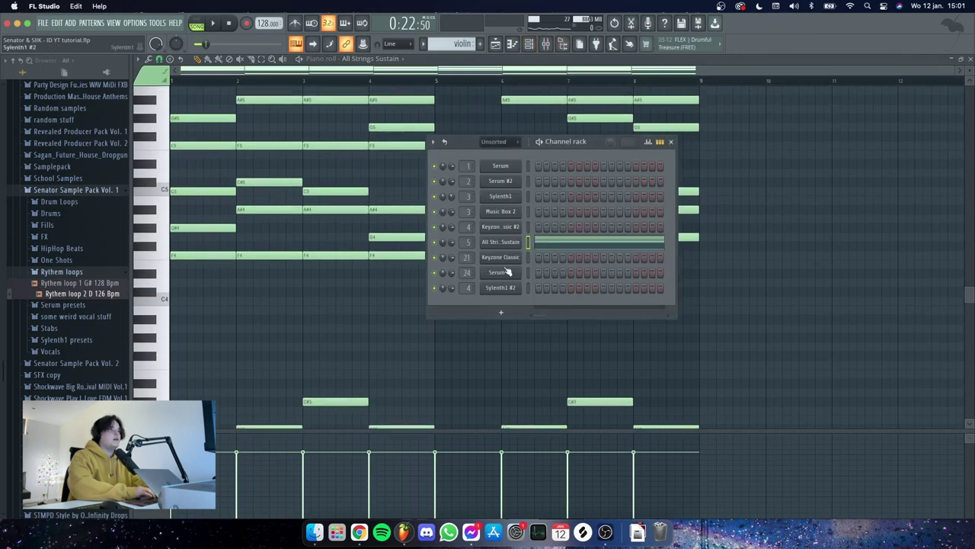
pyautogui.click(495, 43)
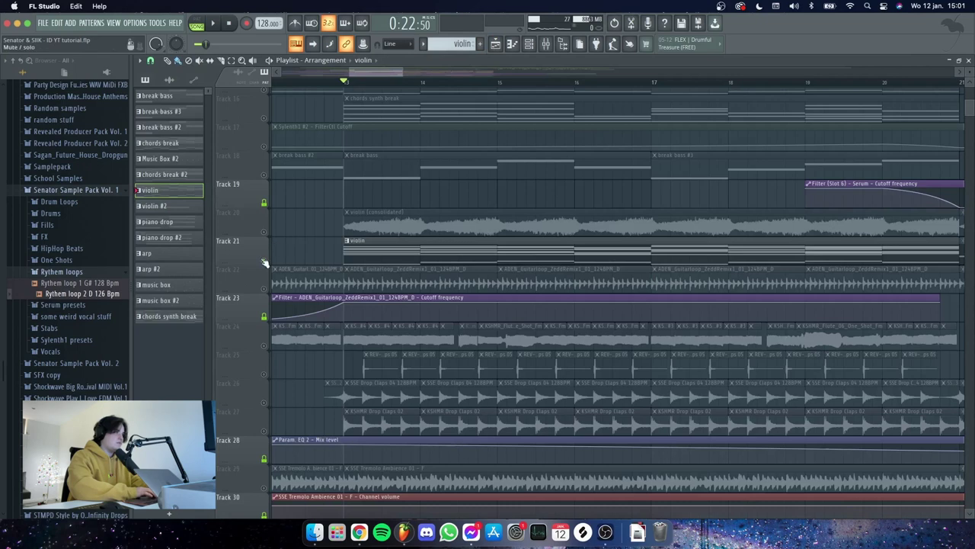
pyautogui.keyDown('alt'); pyautogui.rightClick(410, 252); pyautogui.keyUp('alt')
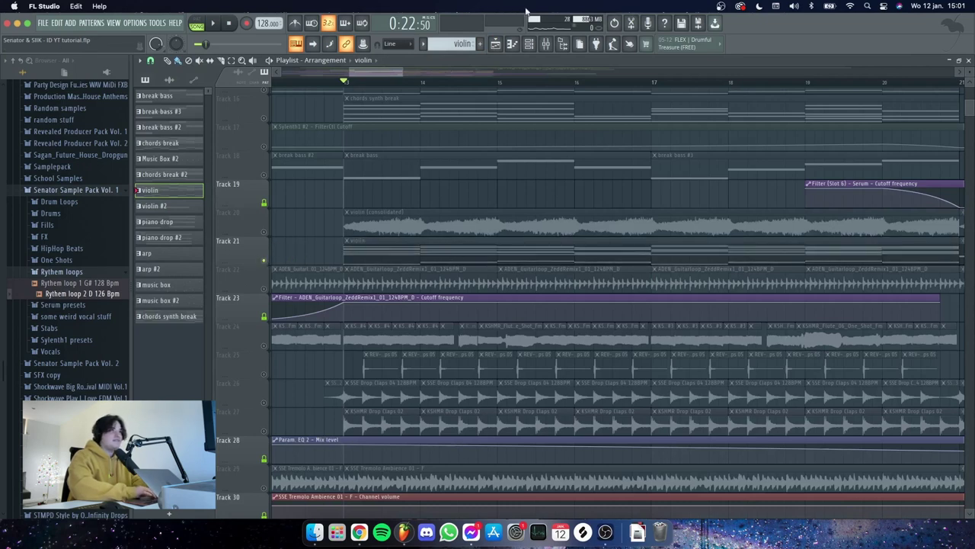
# Solo the consolidated violin audio on track 20 and play it through the break
pyautogui.click(528, 43)
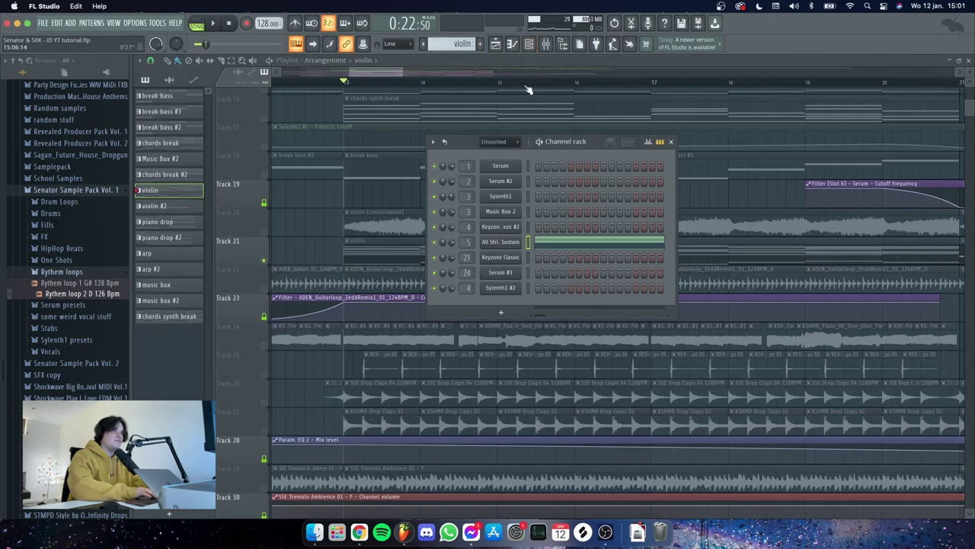
pyautogui.press('F6')
pyautogui.click(264, 231)
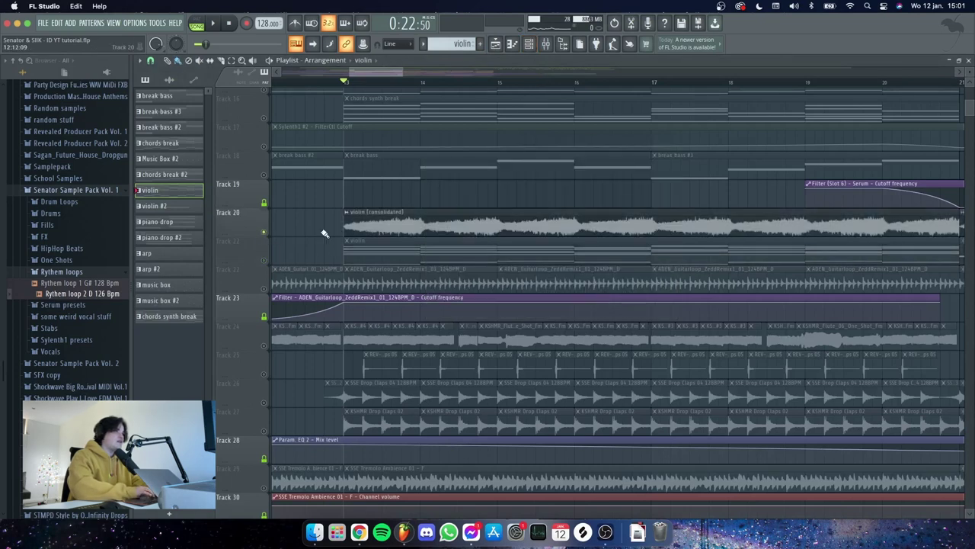
pyautogui.press('space')
pyautogui.moveTo(370, 73); pyautogui.dragTo(392, 73)
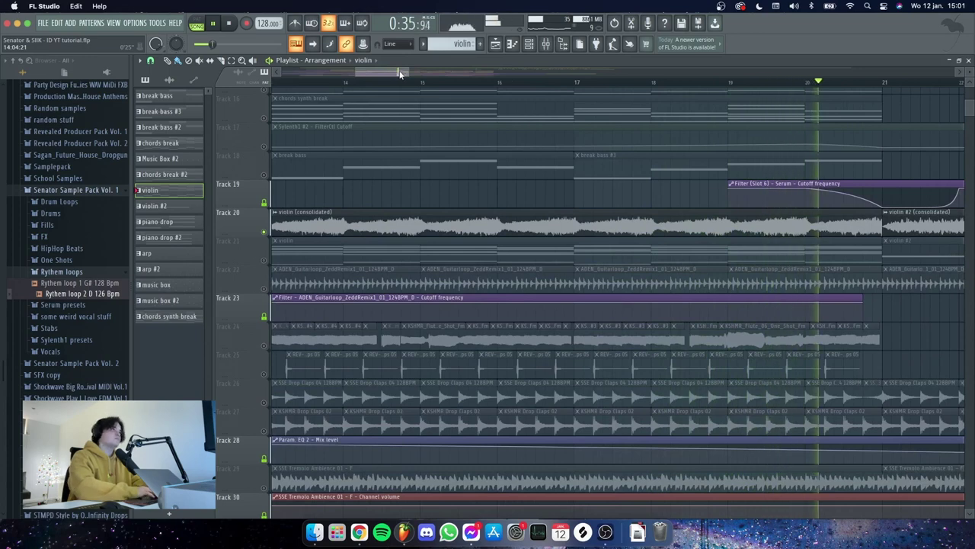
pyautogui.moveTo(401, 71); pyautogui.dragTo(398, 71)
pyautogui.press('space')
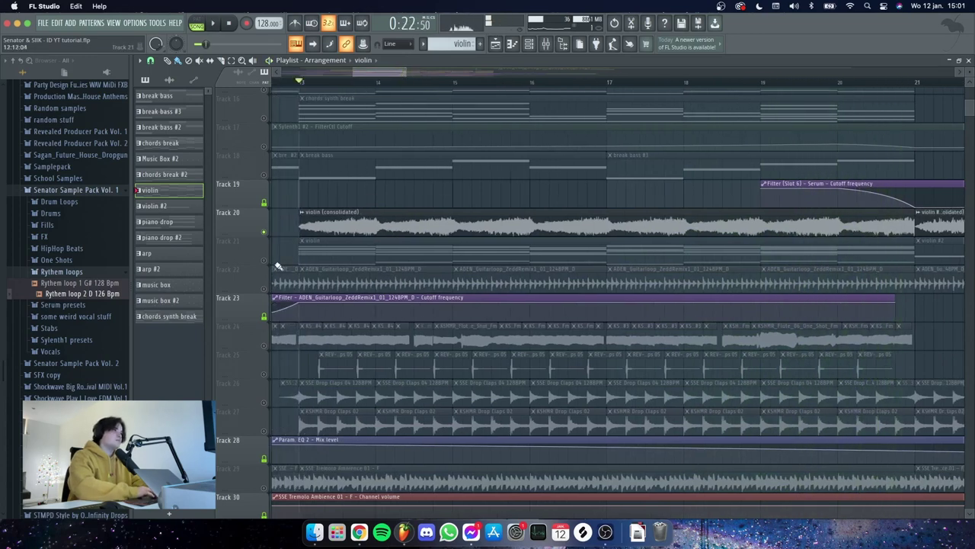
# Unmute the ADEN guitar loop on track 22, mute the violin on track 20 and play the loop alone
pyautogui.click(271, 292)
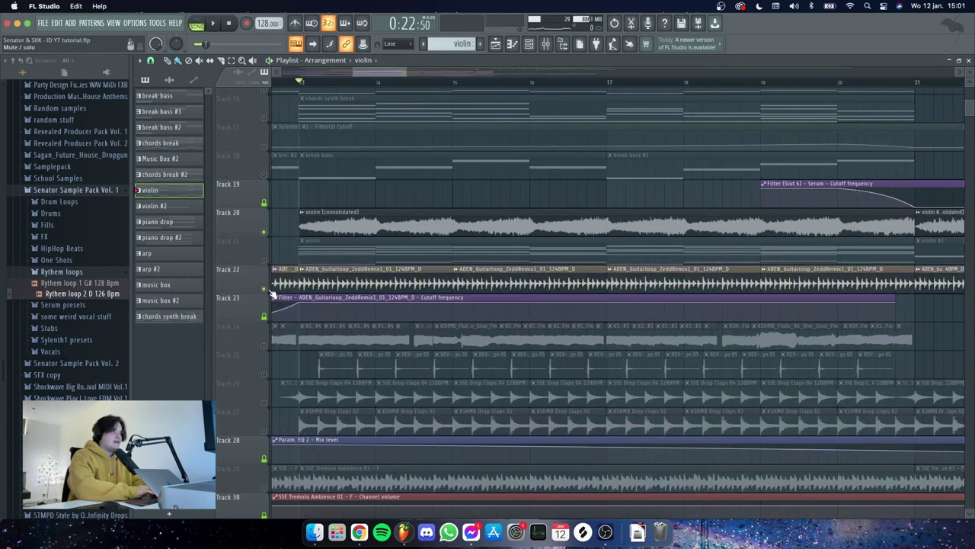
pyautogui.click(266, 232)
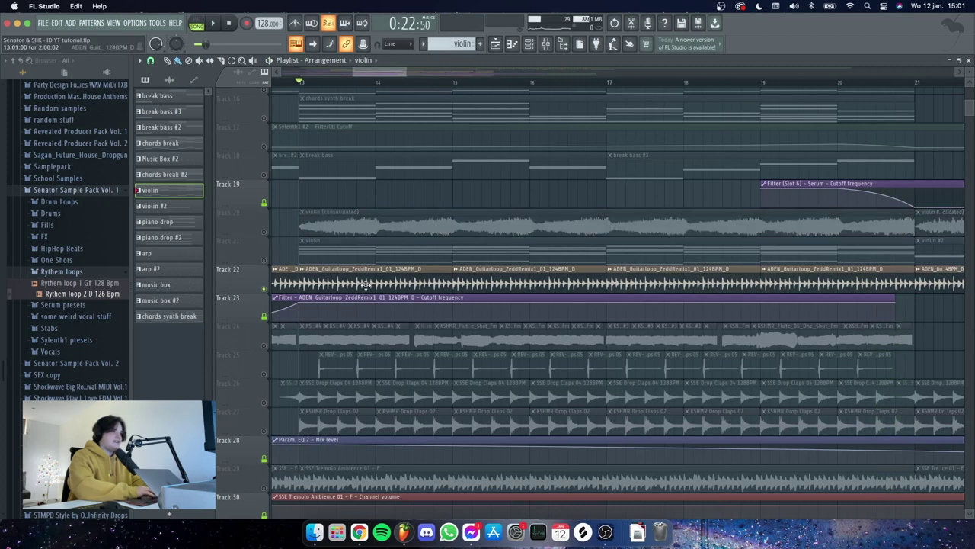
pyautogui.press('space')
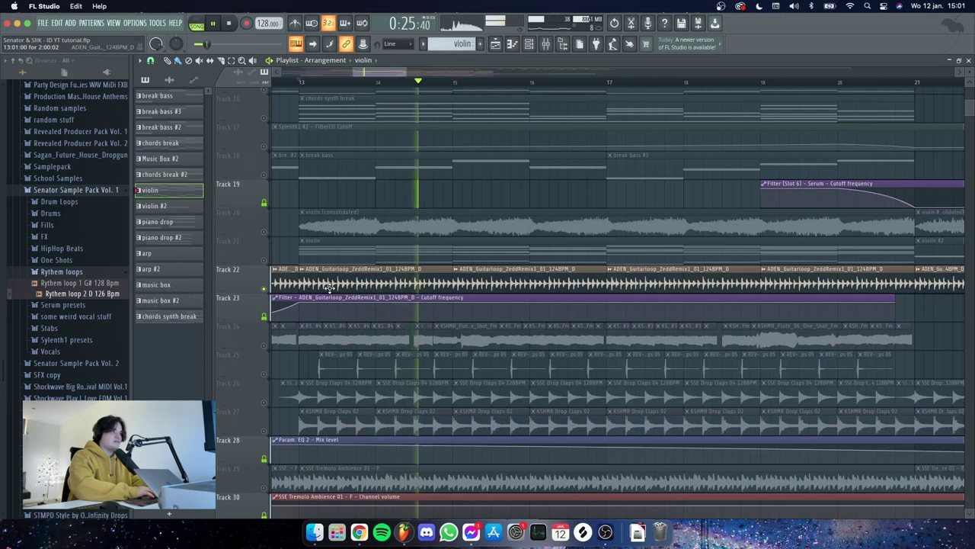
pyautogui.press('space')
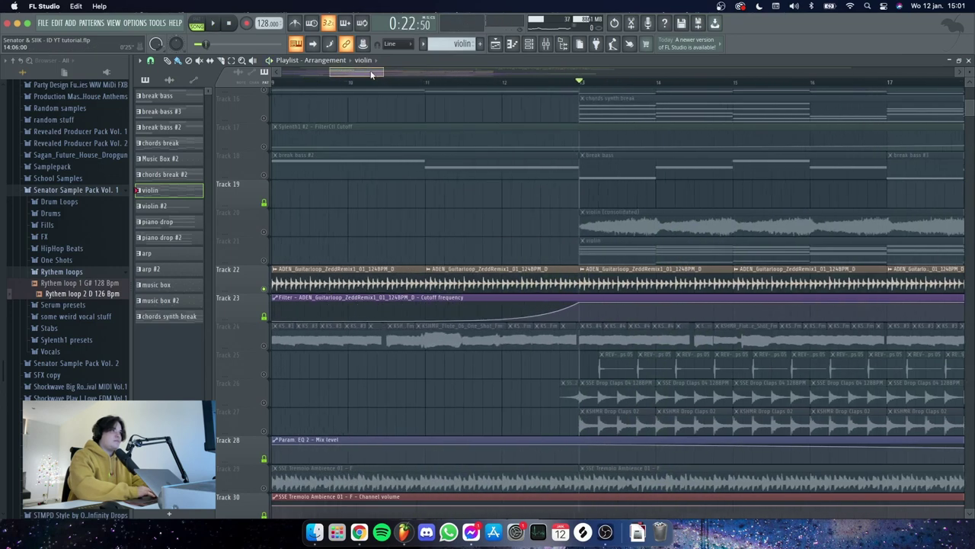
# Move the playback position to just before bar 12 and play the guitar loop through its filter cutoff automation
pyautogui.click(518, 82)
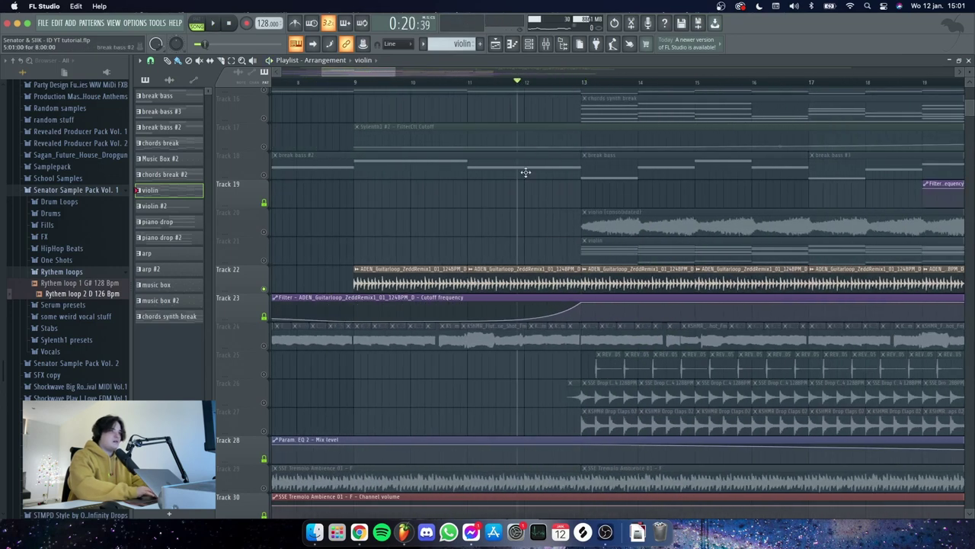
pyautogui.press('space')
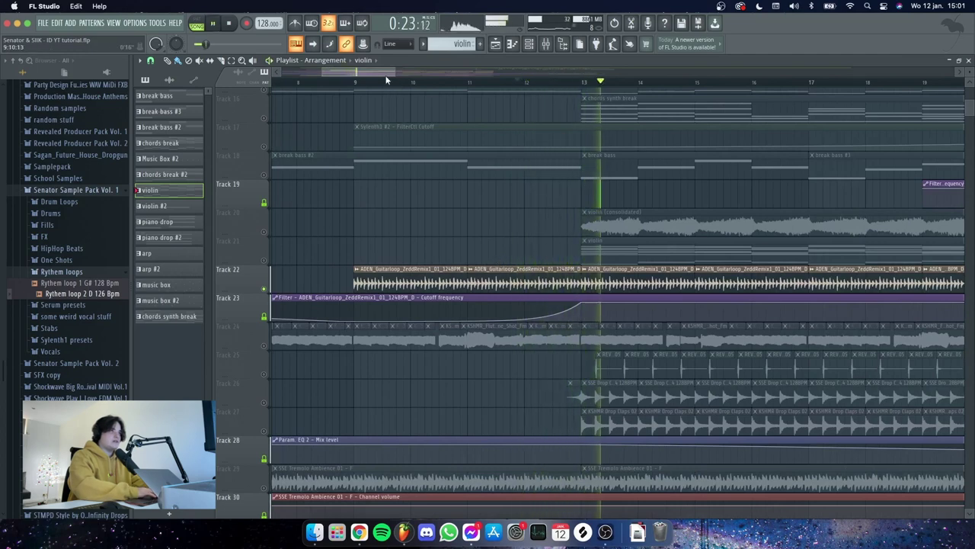
pyautogui.moveTo(385, 73); pyautogui.dragTo(398, 73)
pyautogui.press('space')
# Show the mixer effects on the ADEN guitar loop's track and point out CamelCrusher
pyautogui.click(546, 44)
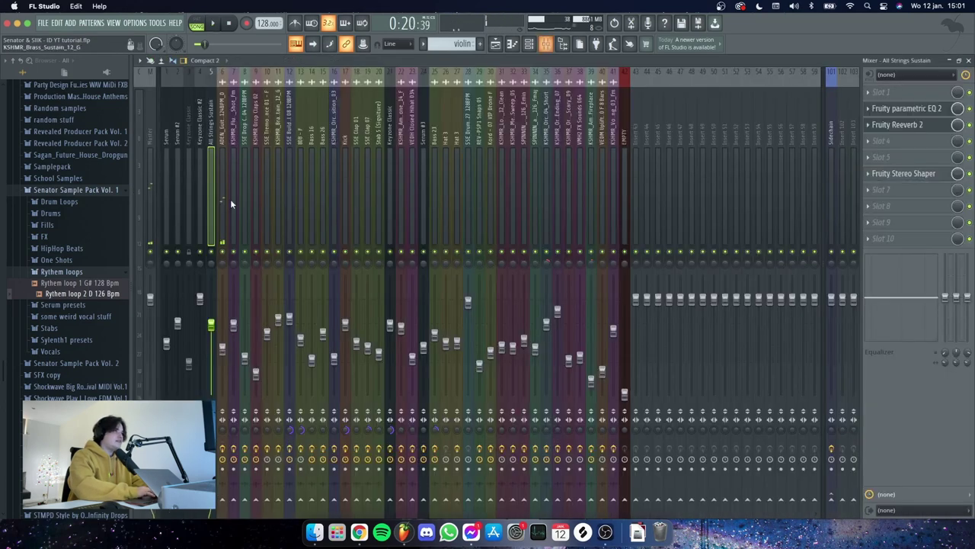
pyautogui.click(226, 189)
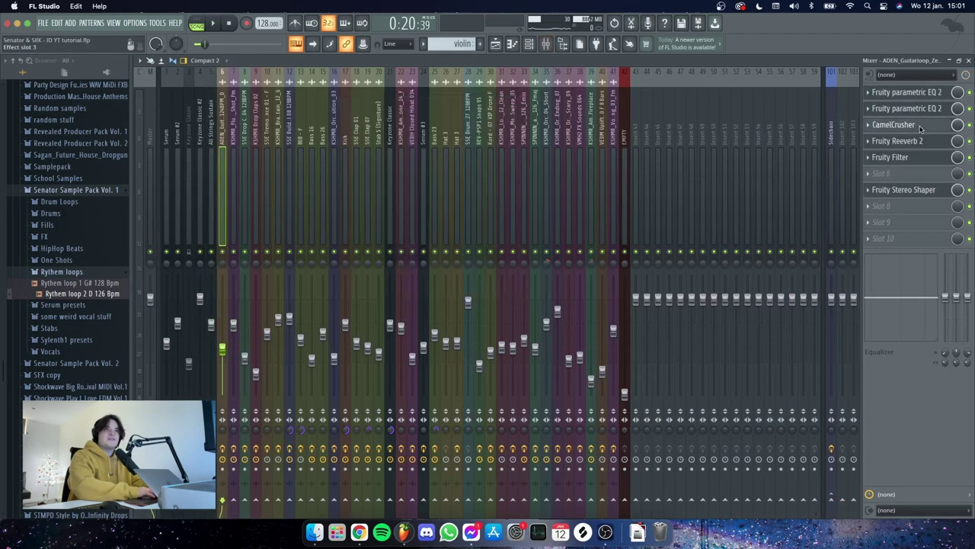
pyautogui.click(918, 125)
pyautogui.click(516, 102)
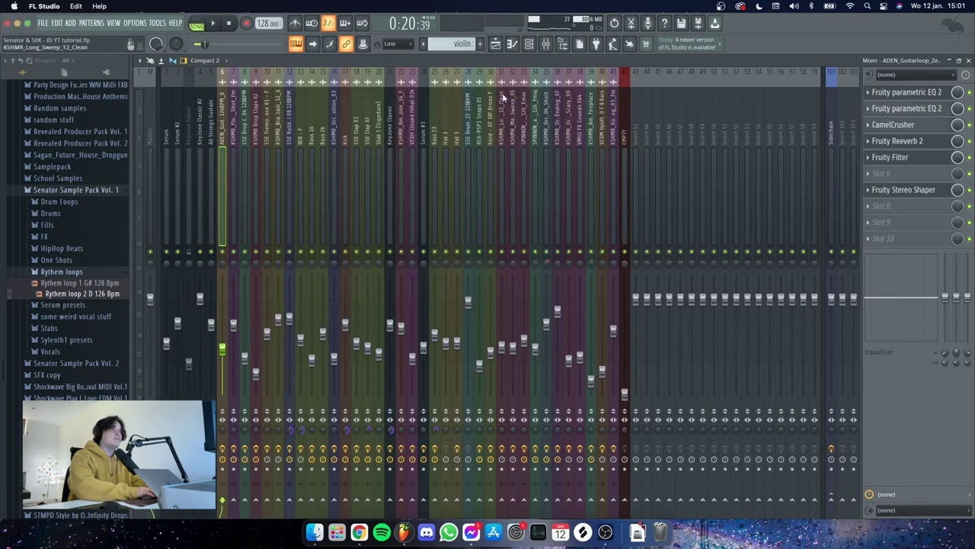
# Return to the playlist, solo the KSHMR flute clips on track 24 and set the playback position to bar 13
pyautogui.press('F5')
pyautogui.scroll(-5, 350, 229)
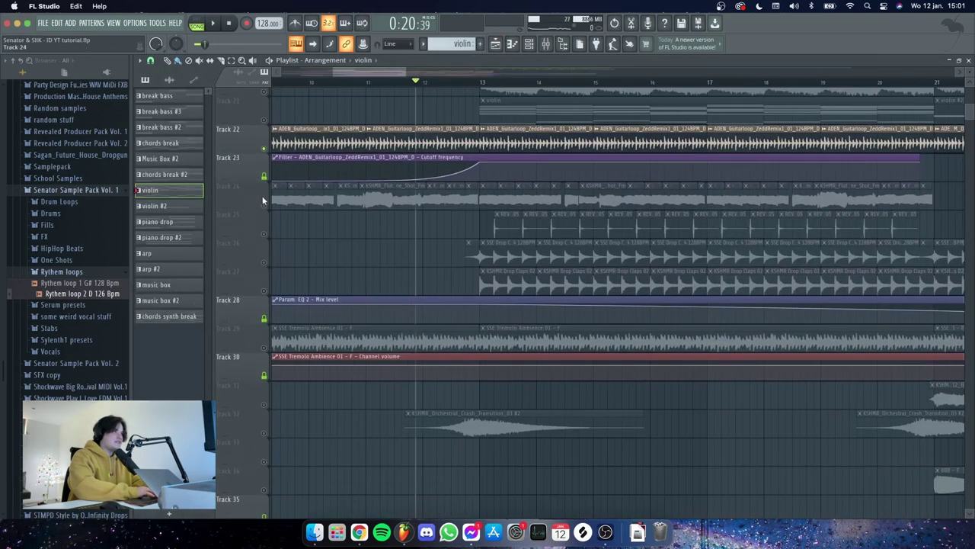
pyautogui.click(265, 206)
pyautogui.click(481, 81)
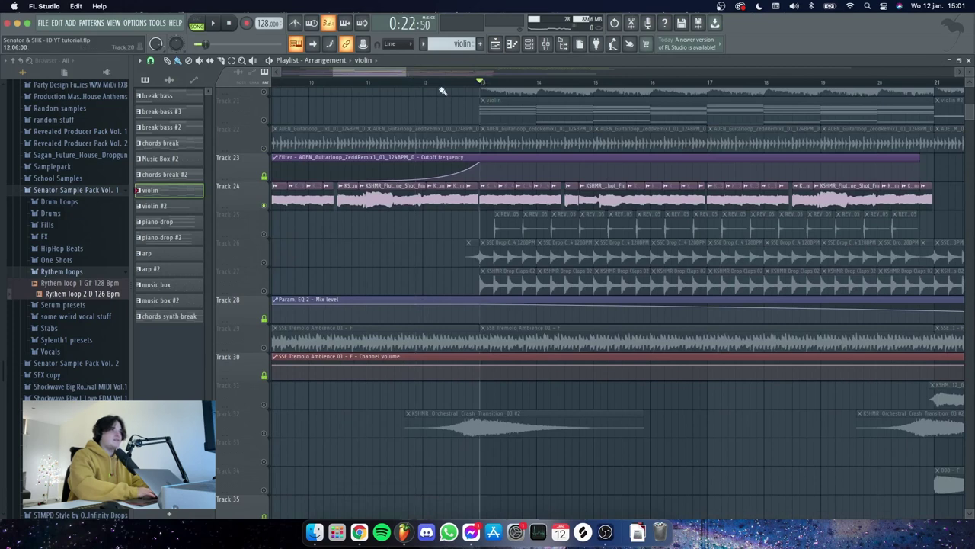
# Play the soloed flute melody from bar 13 to bar 21
pyautogui.scroll(5, 385, 85)
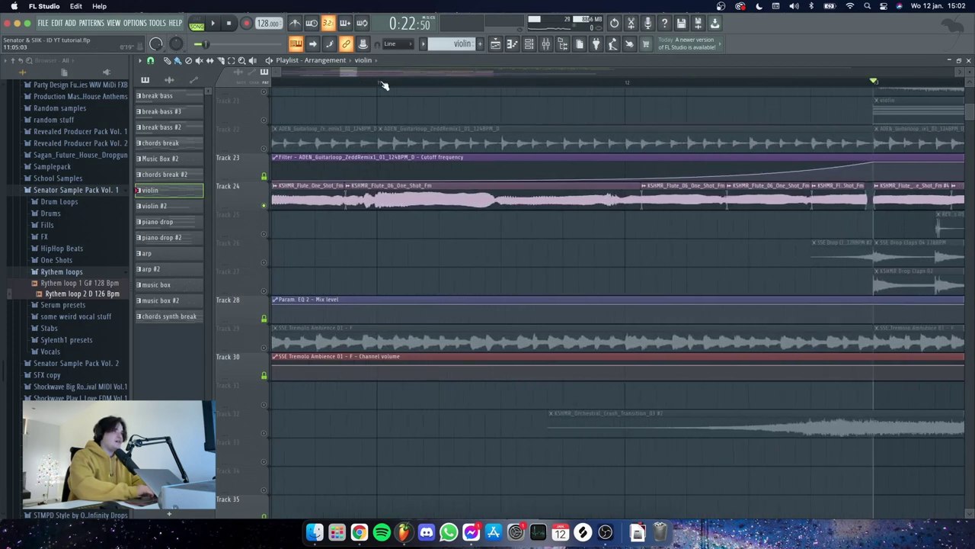
pyautogui.scroll(-5, 385, 85)
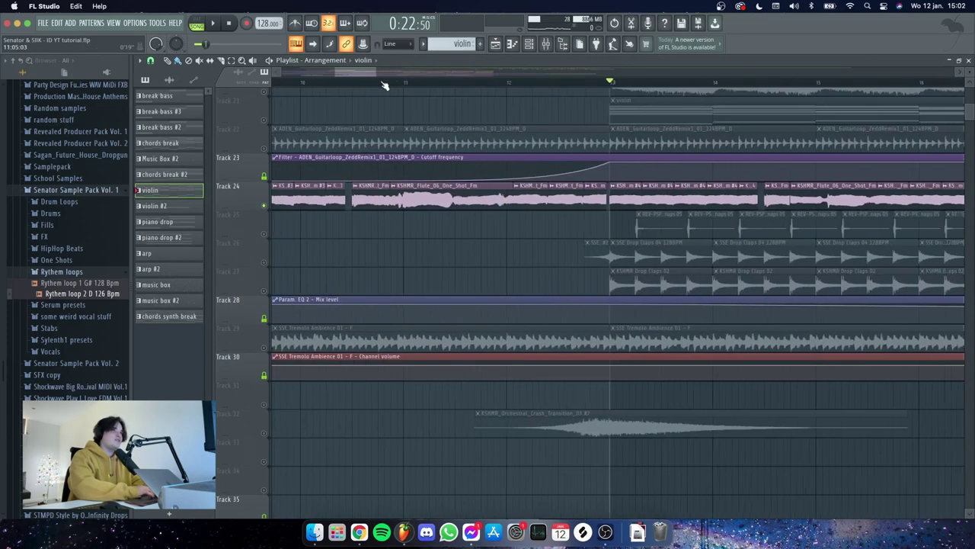
pyautogui.hscroll(3, 407, 73)
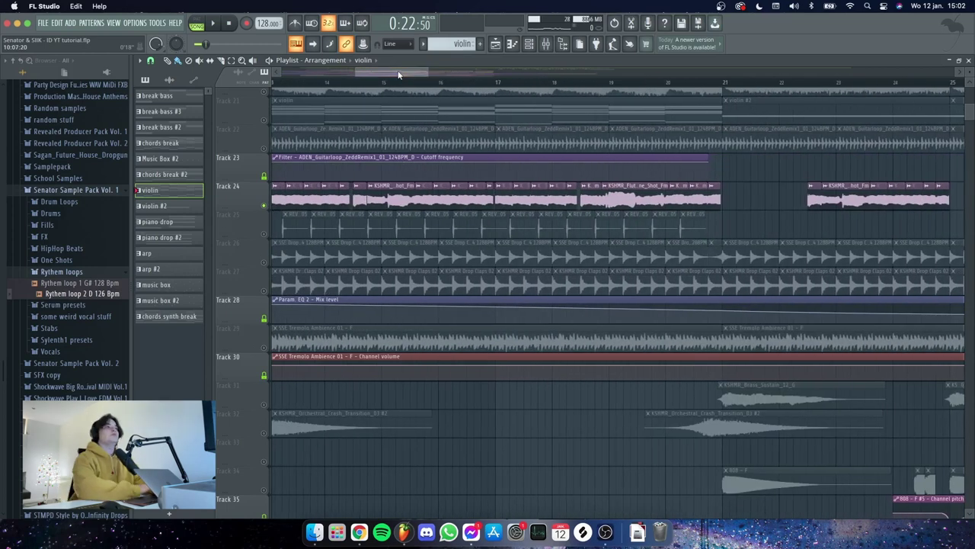
pyautogui.moveTo(403, 75); pyautogui.dragTo(390, 76)
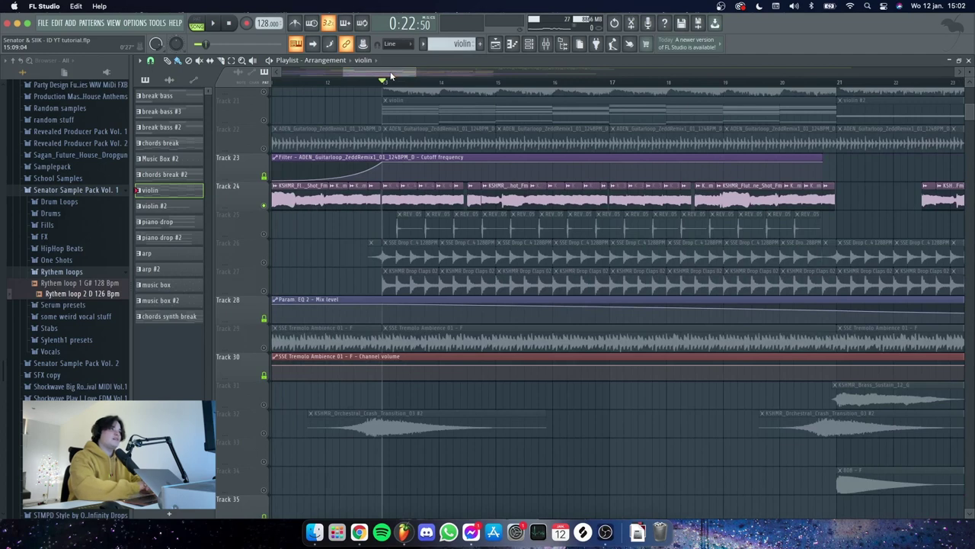
pyautogui.press('space')
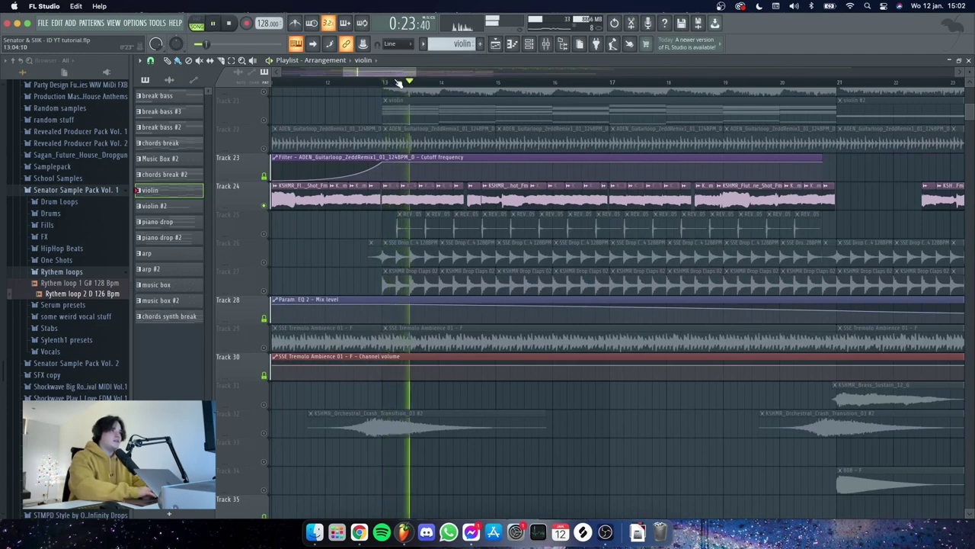
pyautogui.hscroll(-1, 403, 74)
pyautogui.moveTo(402, 71); pyautogui.dragTo(416, 70)
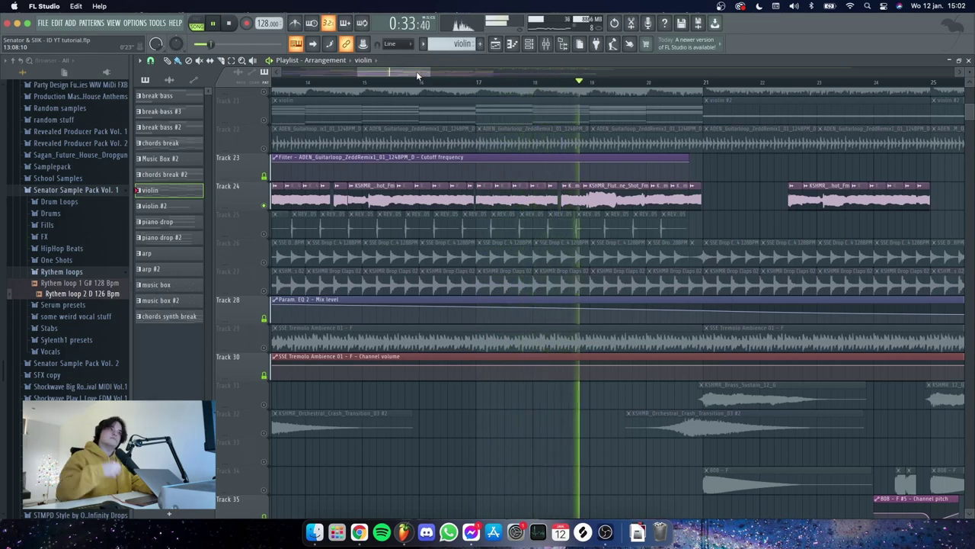
pyautogui.moveTo(421, 73); pyautogui.dragTo(419, 72)
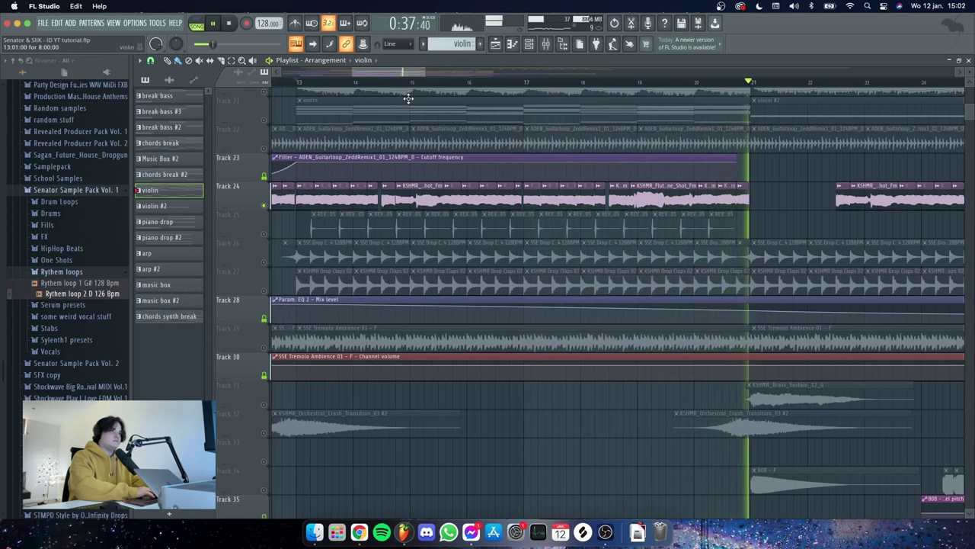
pyautogui.press('space')
# Solo the snaps on track 25, inspect the REV-PSP1 Snaps 05 sample settings and play them briefly
pyautogui.rightClick(264, 235)
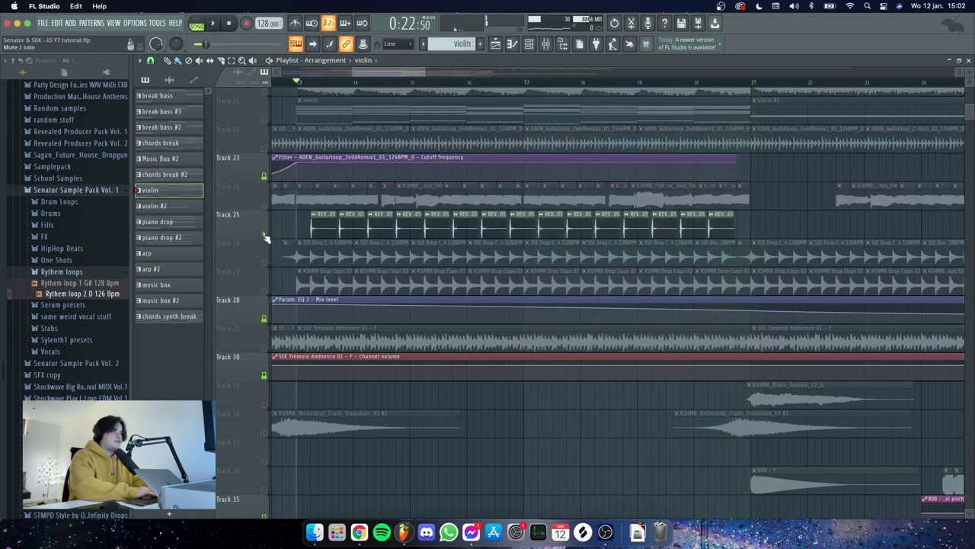
pyautogui.doubleClick(338, 229)
pyautogui.press('space')
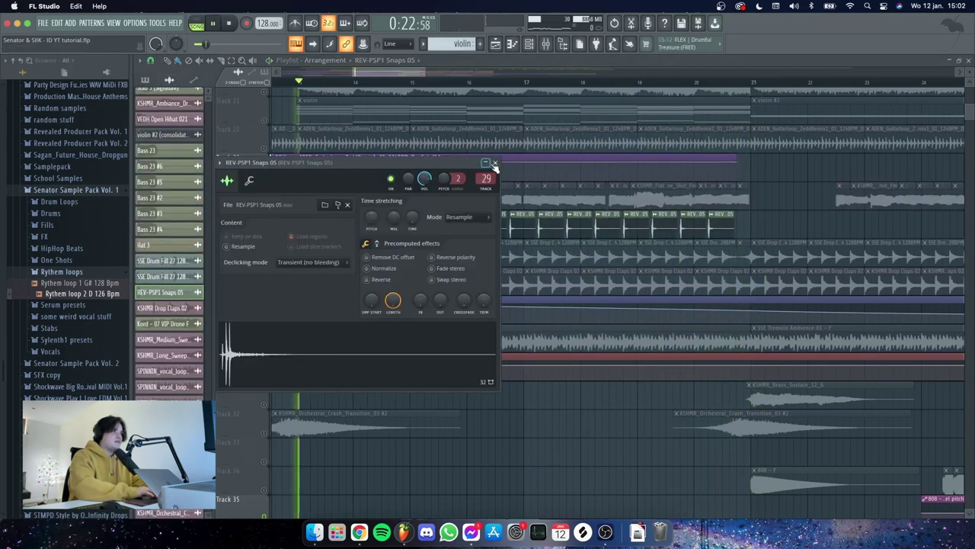
pyautogui.click(492, 169)
pyautogui.press('space')
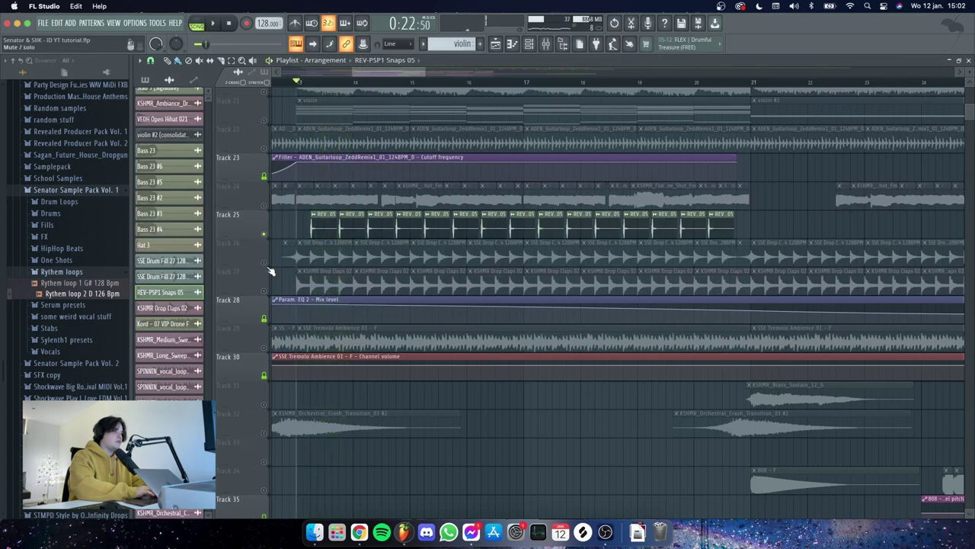
# Solo the drop claps on tracks 26 and 27, play them, and unmute the snaps on track 25 during playback
pyautogui.rightClick(264, 262)
pyautogui.click(264, 290)
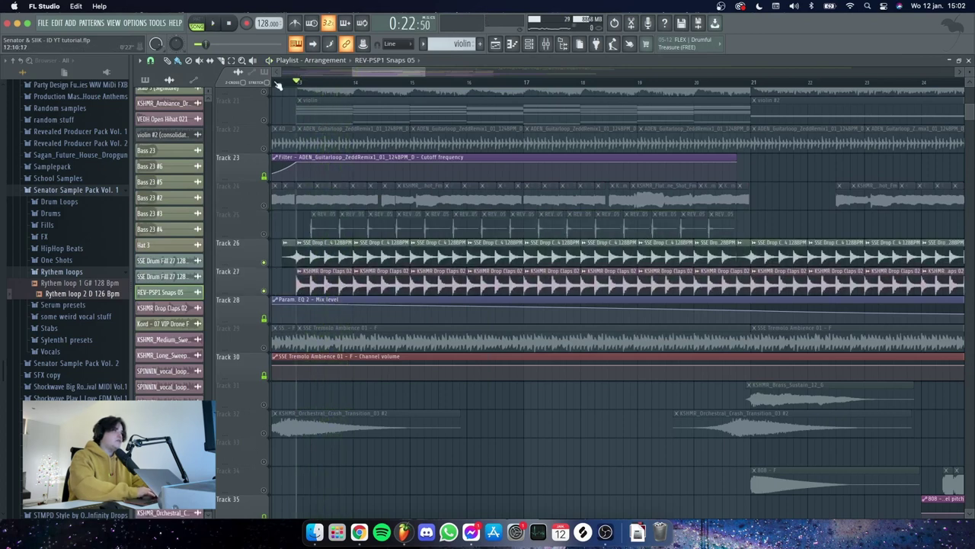
pyautogui.press('space')
pyautogui.click(264, 234)
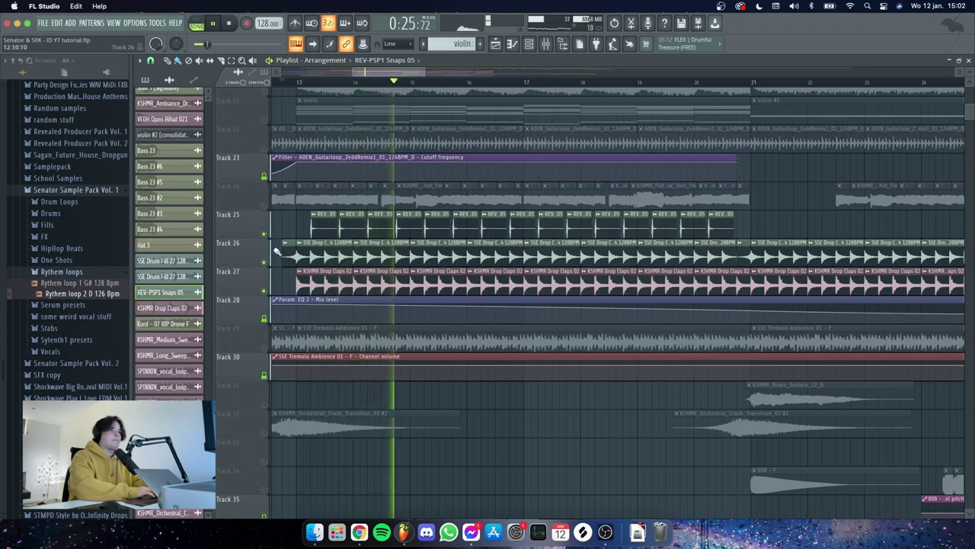
pyautogui.press('space')
# Solo the SSE Tremolo Ambience loop on track 29 and play it from bar 13
pyautogui.rightClick(265, 348)
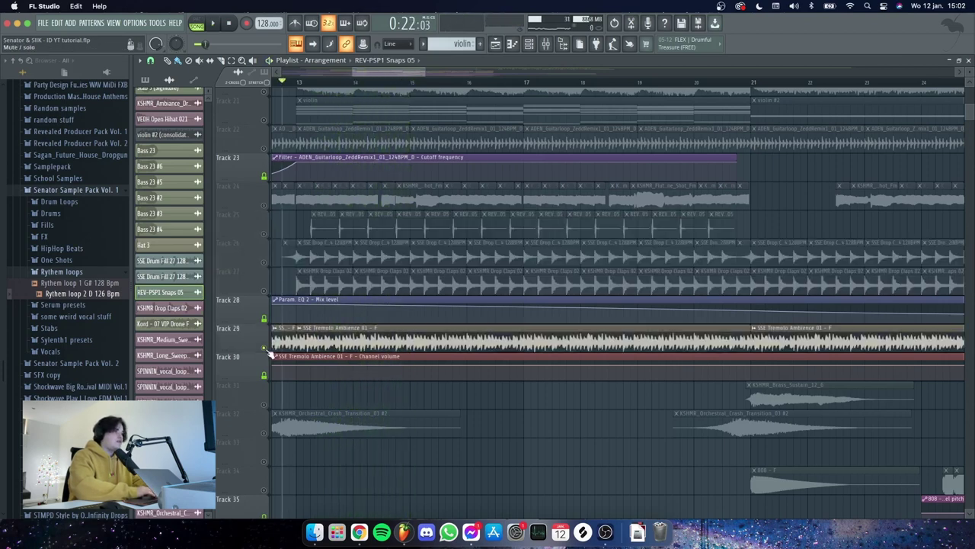
pyautogui.scroll(3, 302, 84)
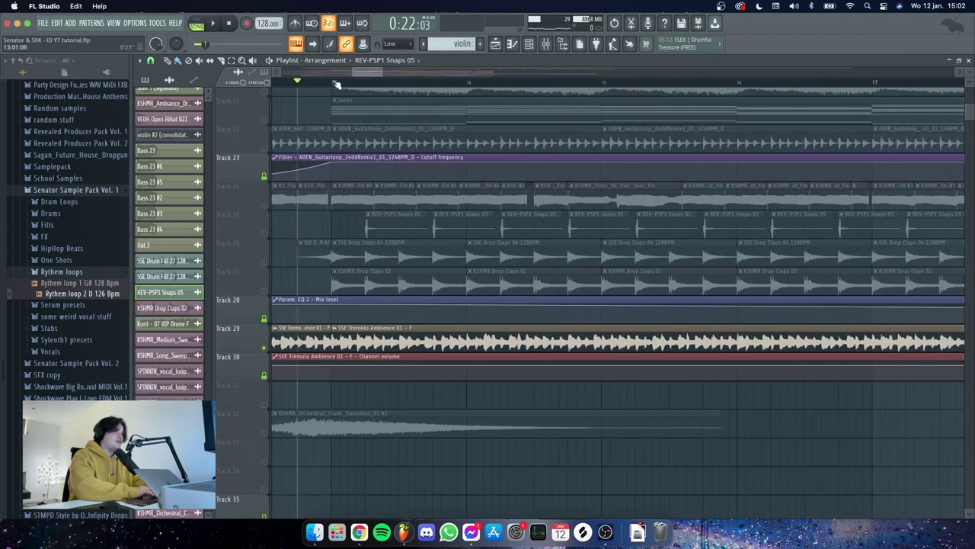
pyautogui.click(336, 83)
pyautogui.scroll(-2, 431, 396)
pyautogui.press('space')
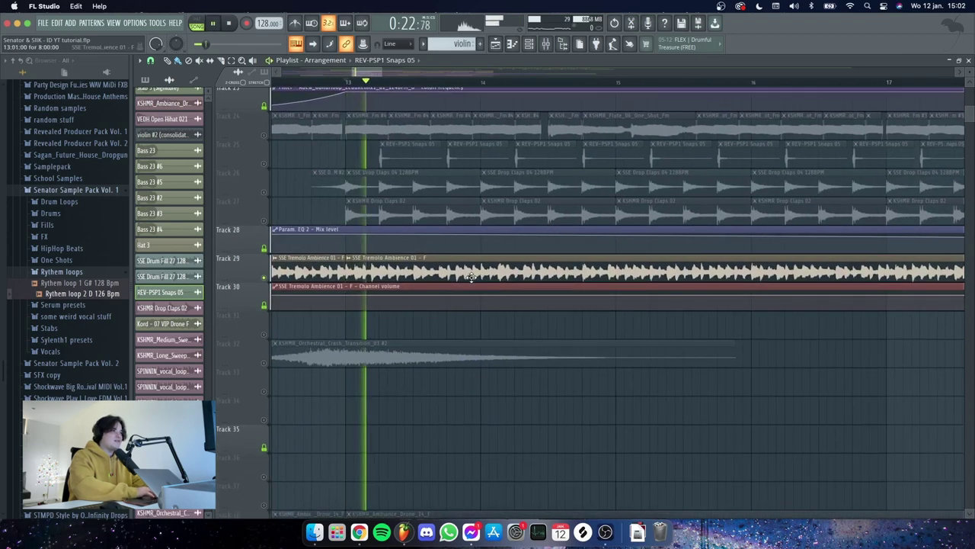
# Inspect the SSE Tremolo Ambience 01 - F sample settings during playback, close them and stop playback
pyautogui.click(471, 275)
pyautogui.doubleClick(472, 276)
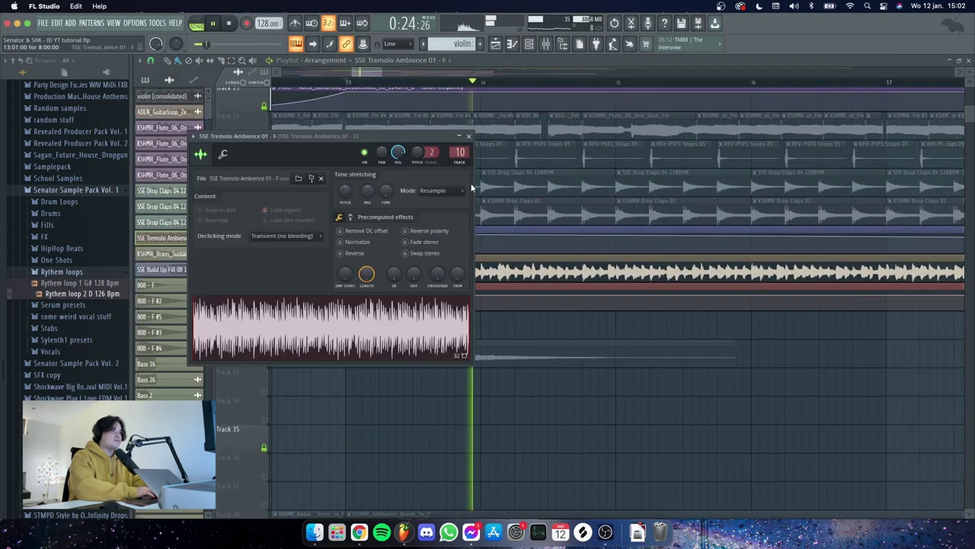
pyautogui.click(473, 136)
pyautogui.scroll(-4, 411, 85)
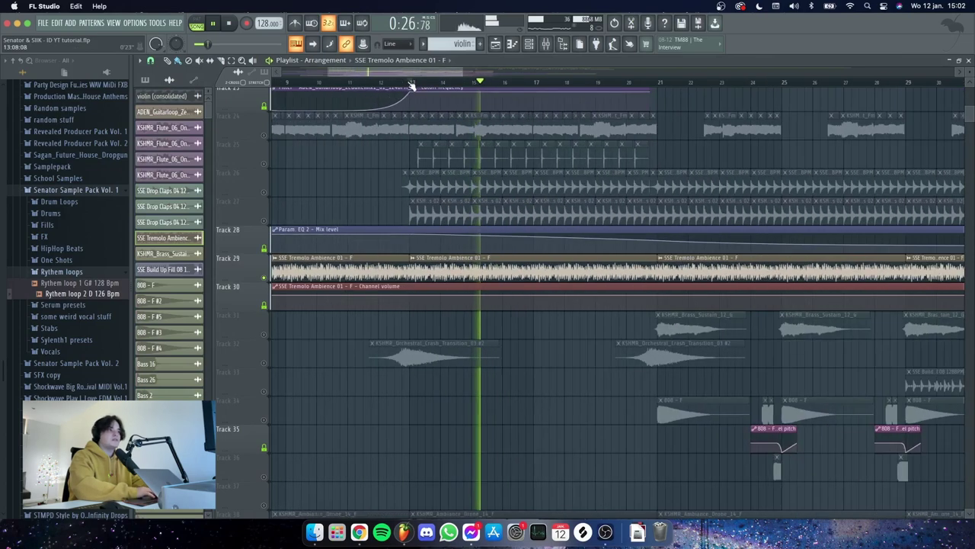
pyautogui.press('space')
# Go to the tremolo ambience's mixer track and examine its Fruity Parametric EQ 2 curve
pyautogui.doubleClick(474, 276)
pyautogui.click(460, 152)
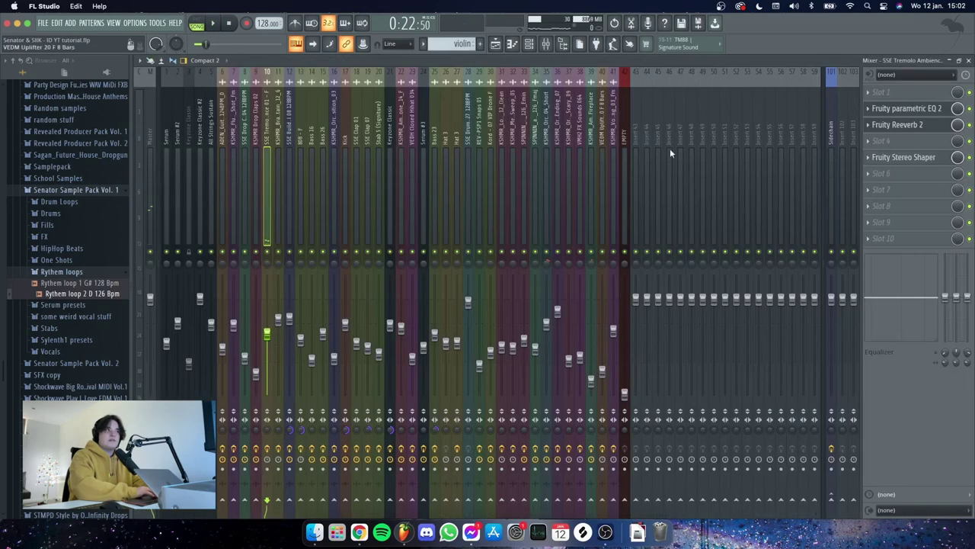
pyautogui.click(903, 110)
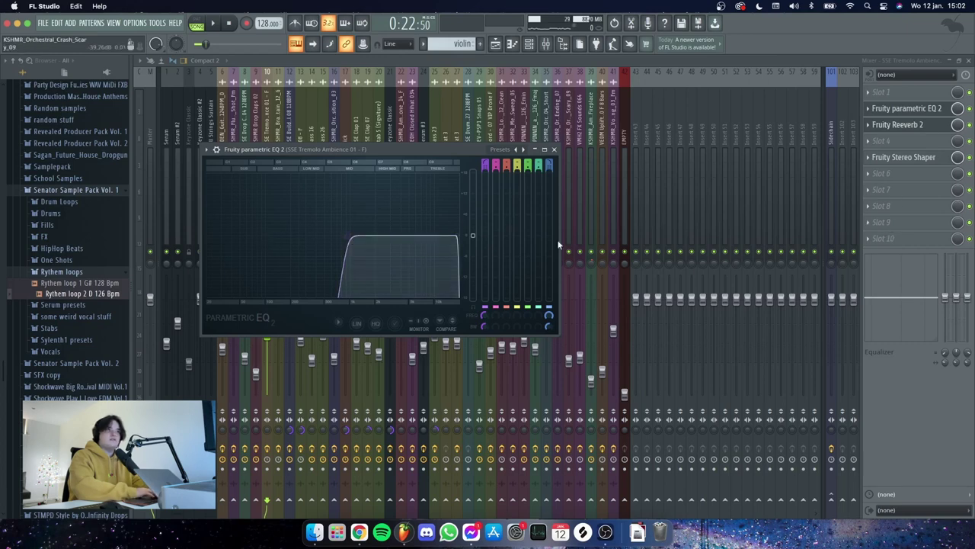
pyautogui.click(555, 150)
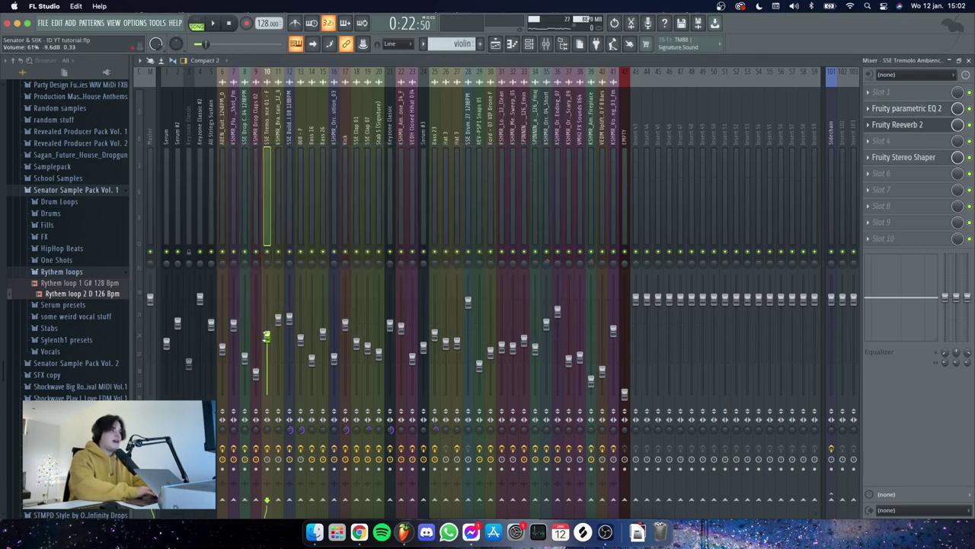
# Examine the Fruity Stereo Shaper on the tremolo ambience's mixer track, moving its window into clear view before closing it
pyautogui.click(902, 156)
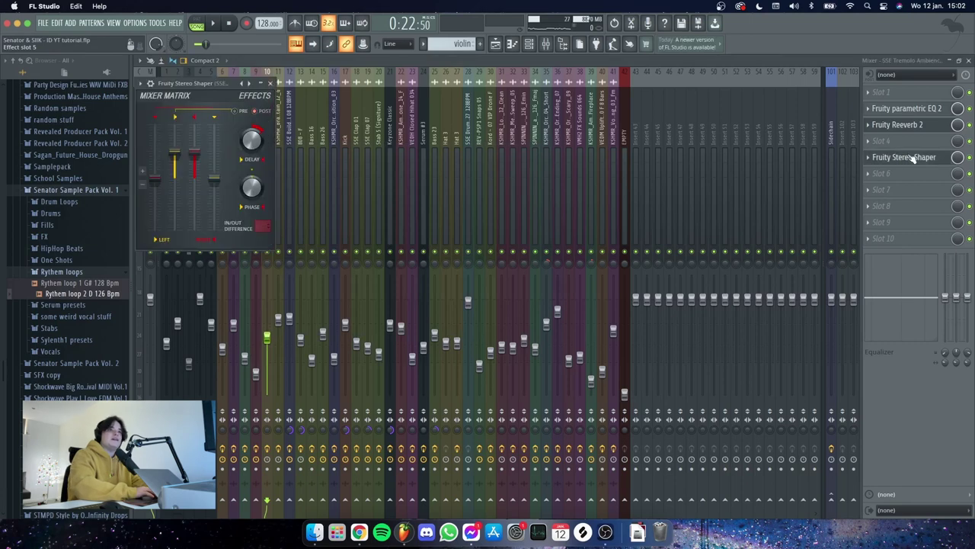
pyautogui.click(902, 156)
pyautogui.click(901, 156)
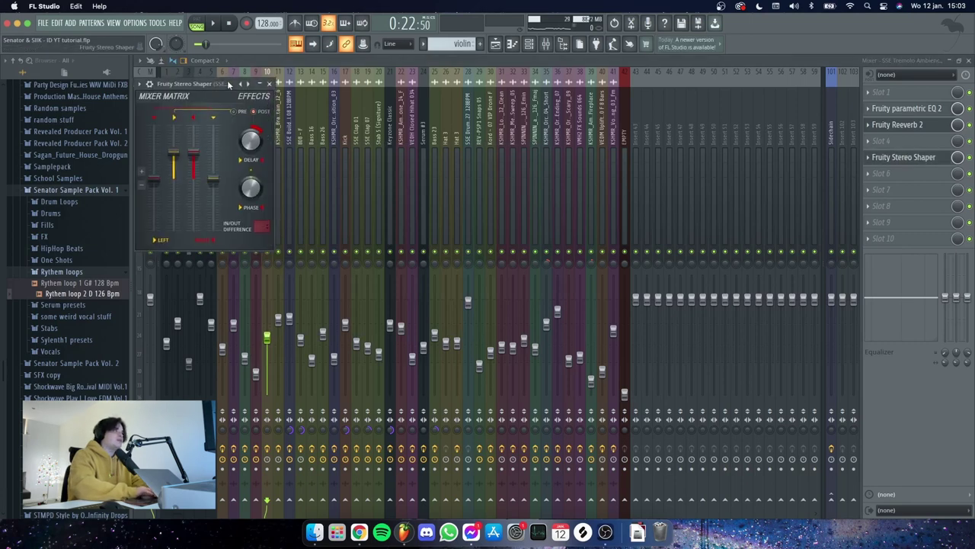
pyautogui.moveTo(230, 78); pyautogui.dragTo(396, 151)
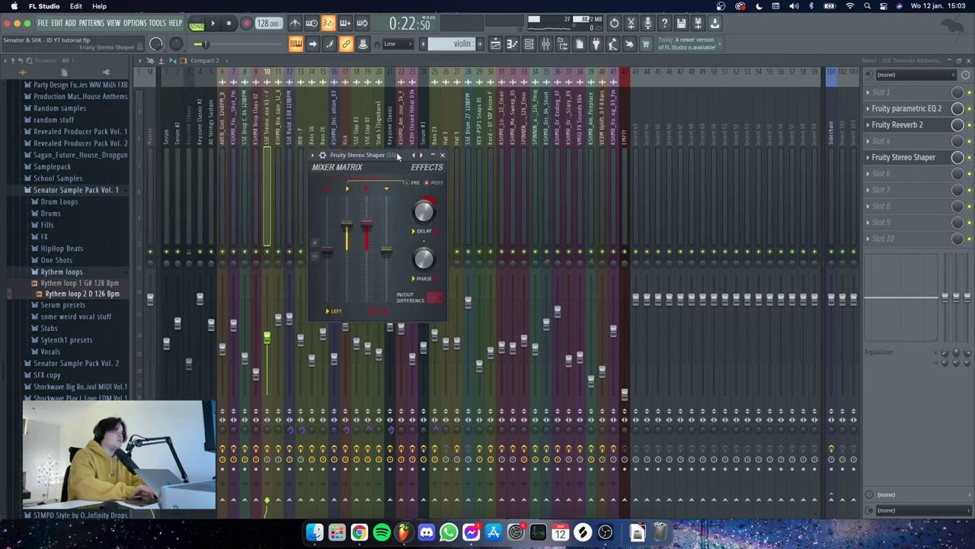
pyautogui.click(443, 156)
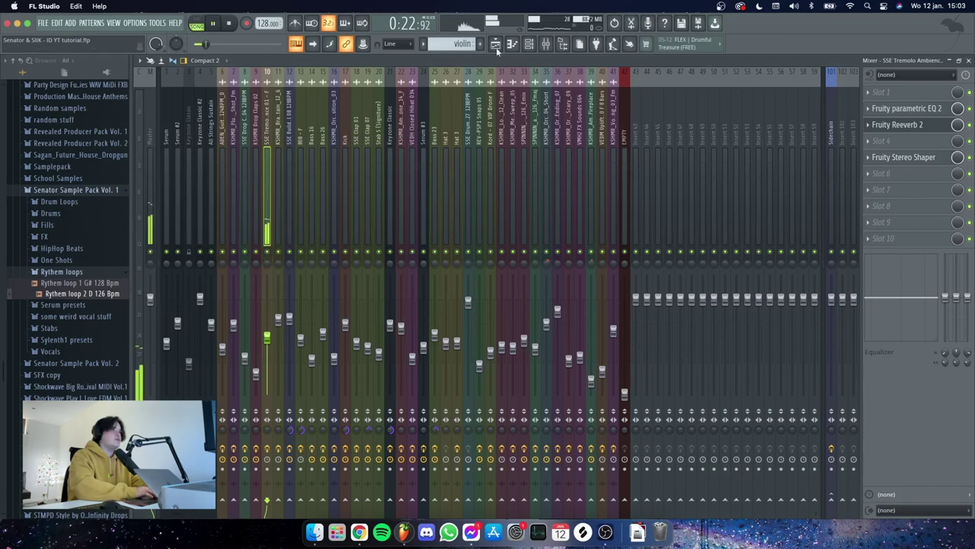
# Return to the playlist, solo the orchestral crash transitions on track 32 and play the one leading into bar 13
pyautogui.click(495, 44)
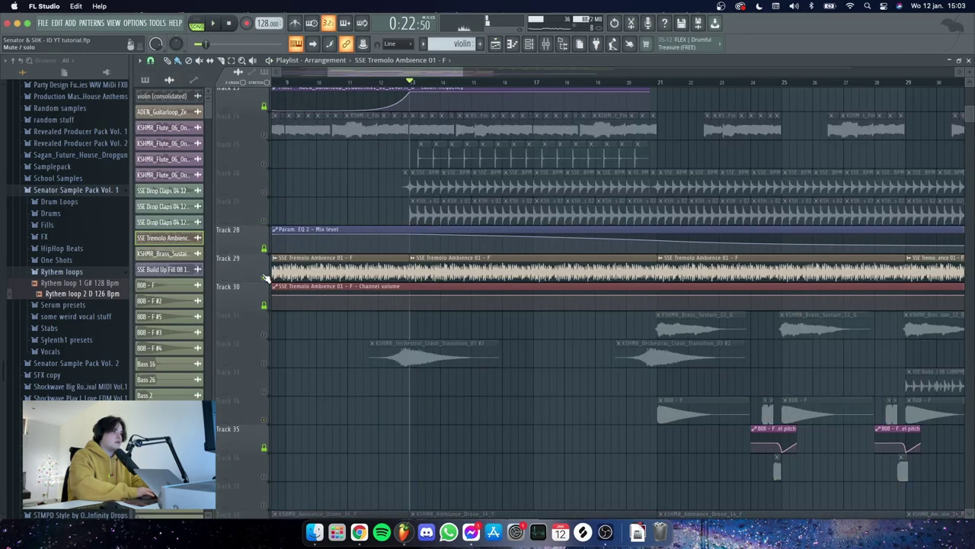
pyautogui.scroll(-5, 269, 342)
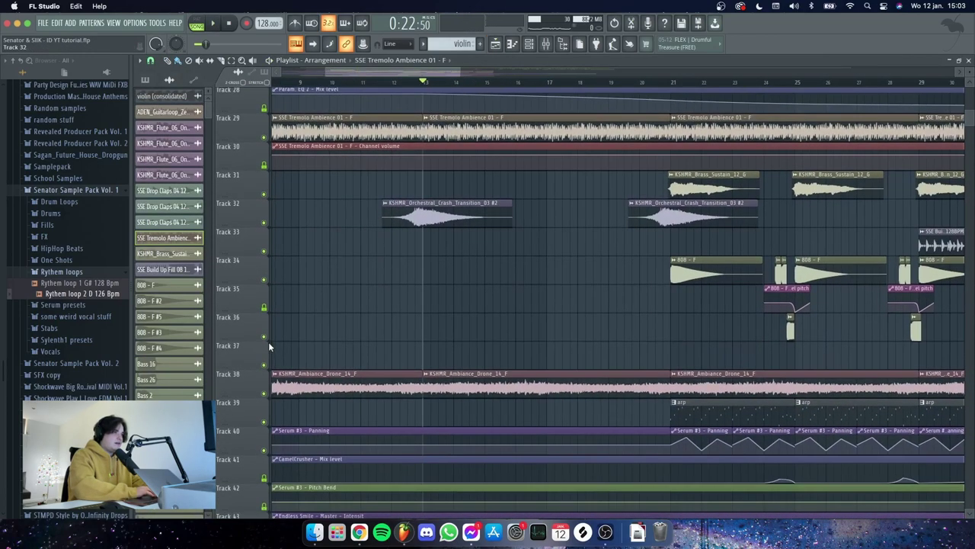
pyautogui.keyDown('ctrl'); pyautogui.click(265, 223); pyautogui.keyUp('ctrl')
pyautogui.click(412, 82)
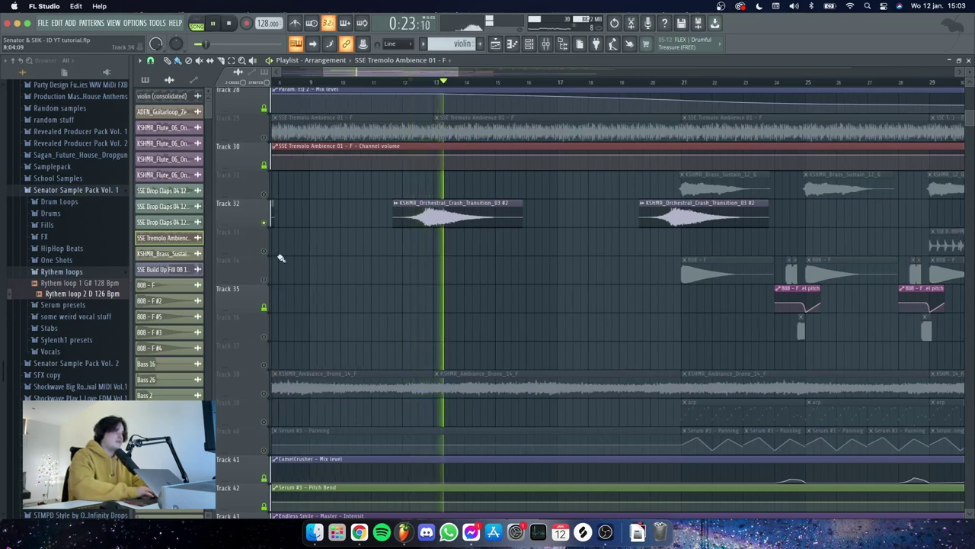
pyautogui.press('space')
# Solo the KSHMR Ambiance Drone on track 38 and play it from bar 13
pyautogui.scroll(-4, 276, 286)
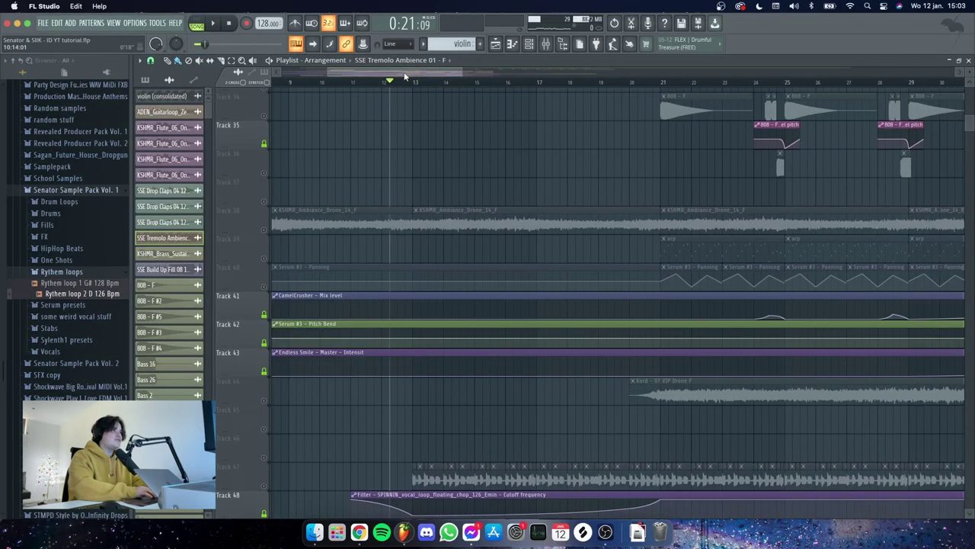
pyautogui.hscroll(2, 404, 76)
pyautogui.click(389, 85)
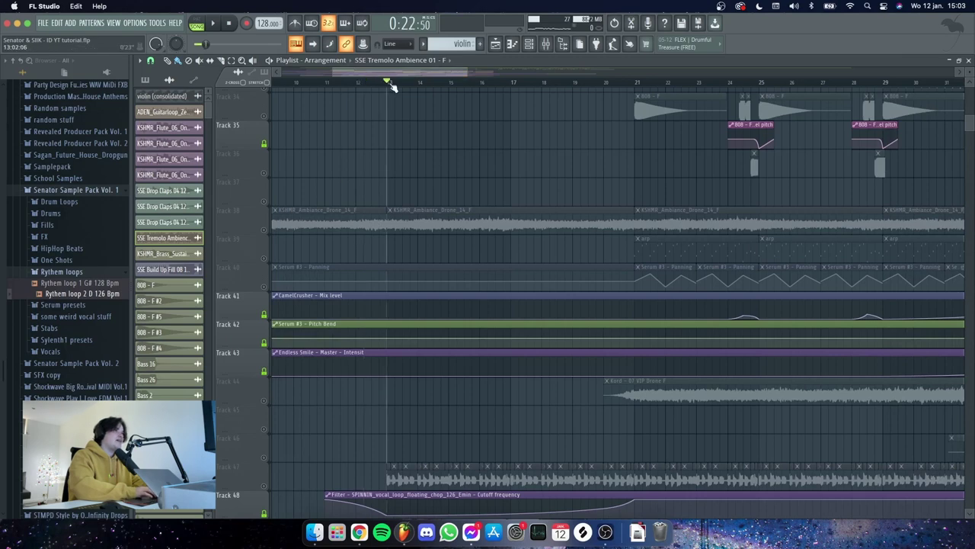
pyautogui.click(266, 230)
pyautogui.press('space')
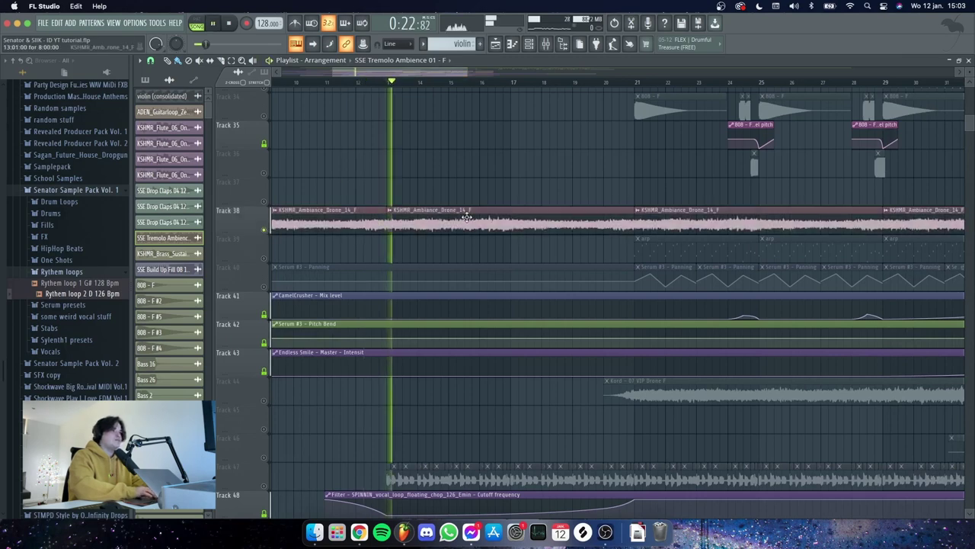
# Go to the ambiance drone's mixer track and examine its Fruity Stereo Shaper and Fruity Parametric EQ 2 curve
pyautogui.doubleClick(466, 215)
pyautogui.click(458, 151)
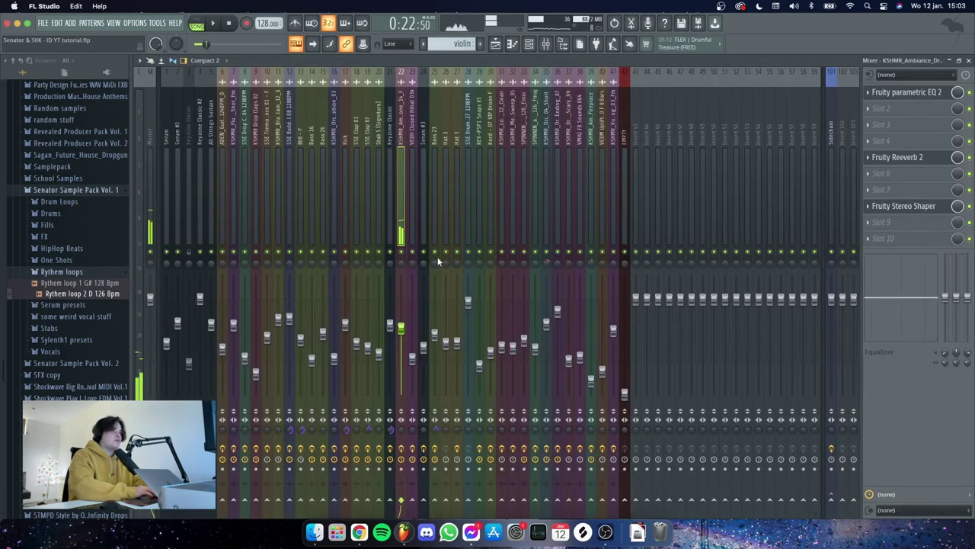
pyautogui.click(916, 206)
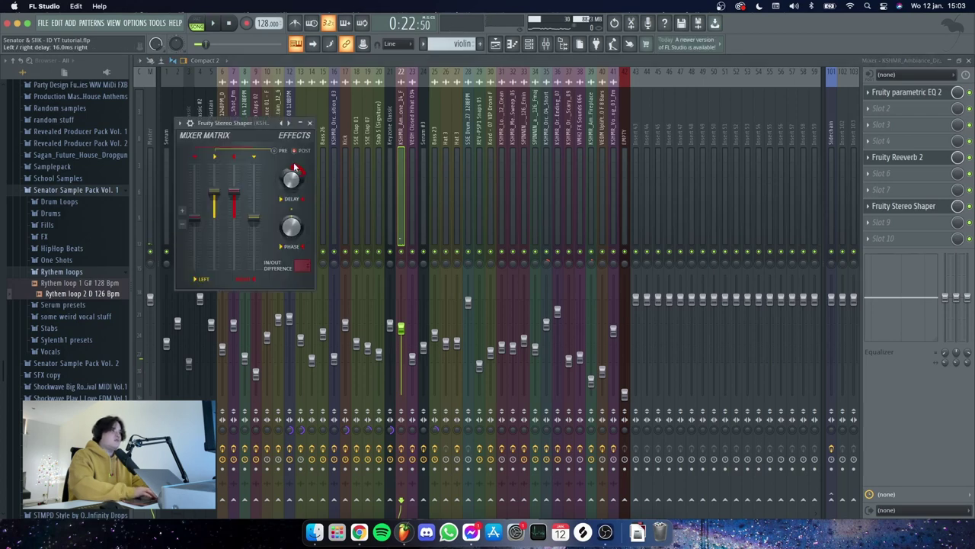
pyautogui.click(310, 124)
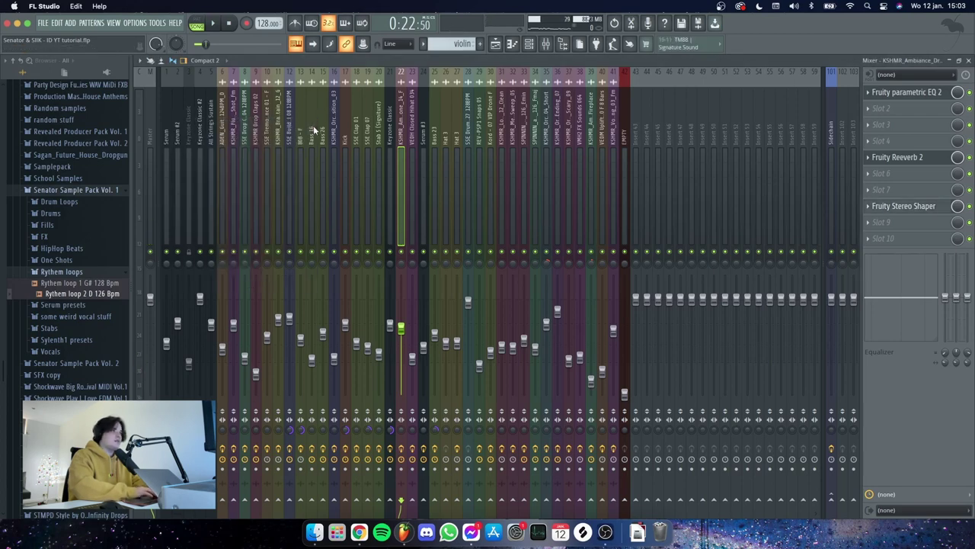
pyautogui.click(927, 98)
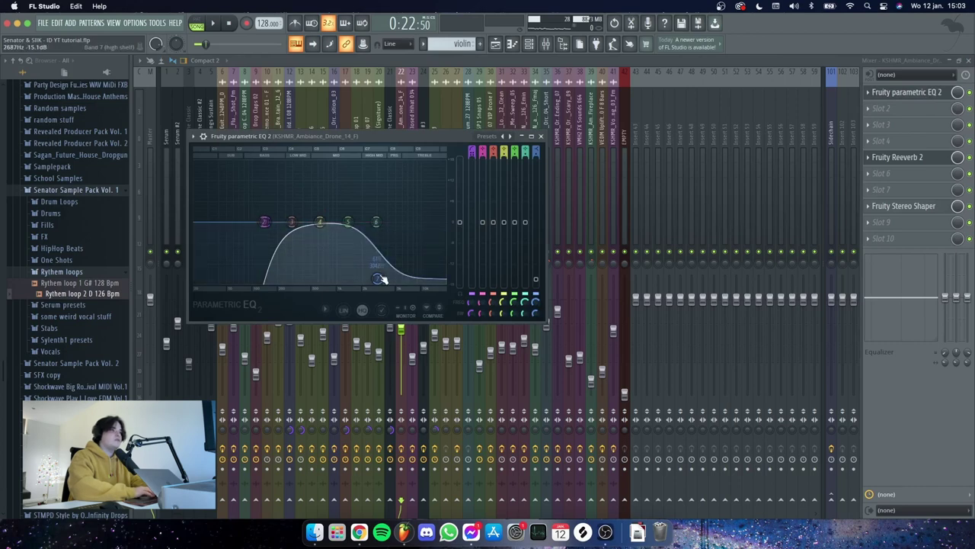
pyautogui.click(542, 136)
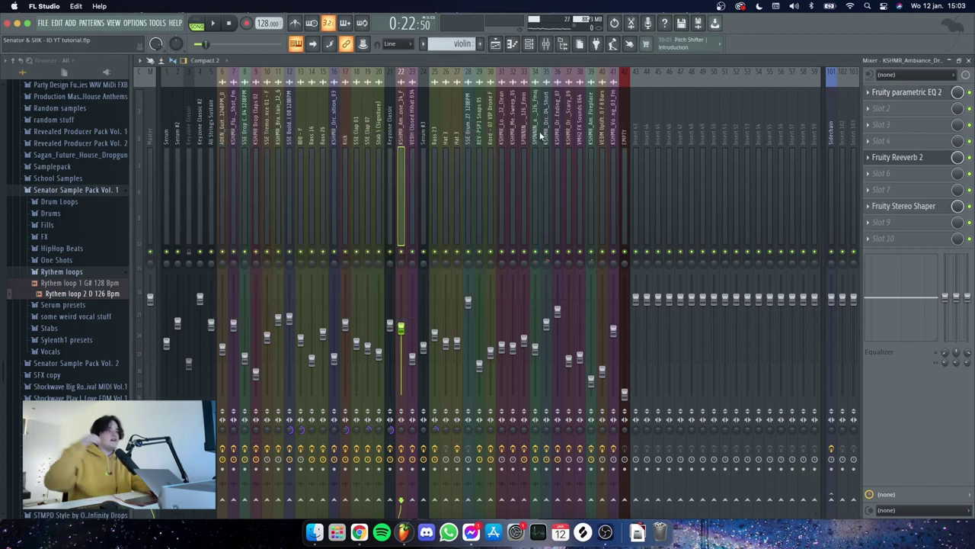
# Return to the playlist, solo the vocal chops on track 47 and examine the SPINNIN_vocal_loop_floating_chop sample's channel settings
pyautogui.click(495, 43)
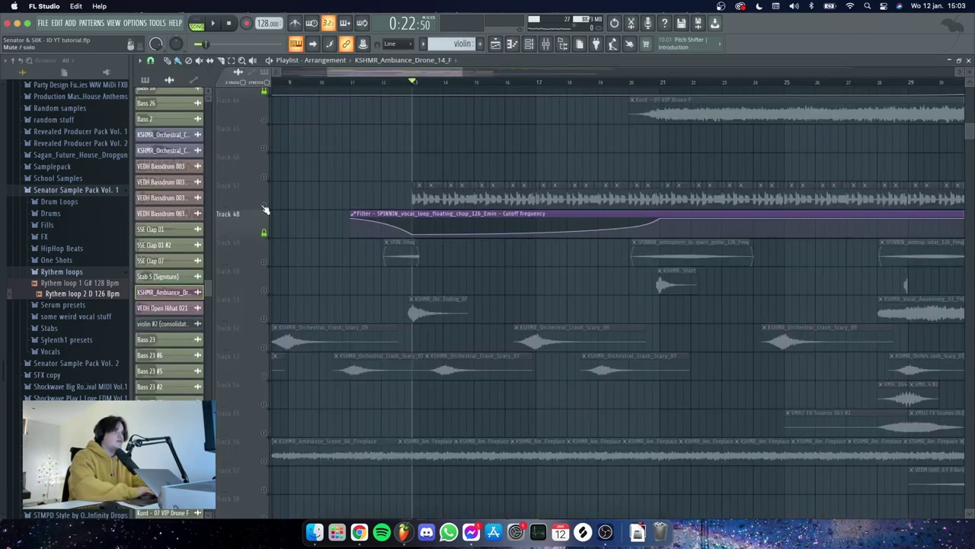
pyautogui.click(264, 205)
pyautogui.scroll(3, 430, 87)
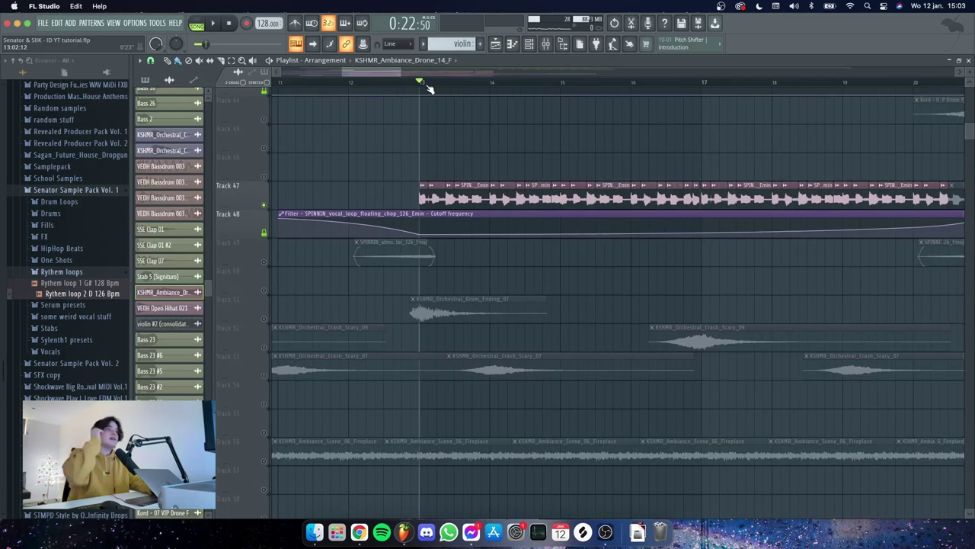
pyautogui.doubleClick(476, 196)
pyautogui.moveTo(272, 122); pyautogui.dragTo(461, 123)
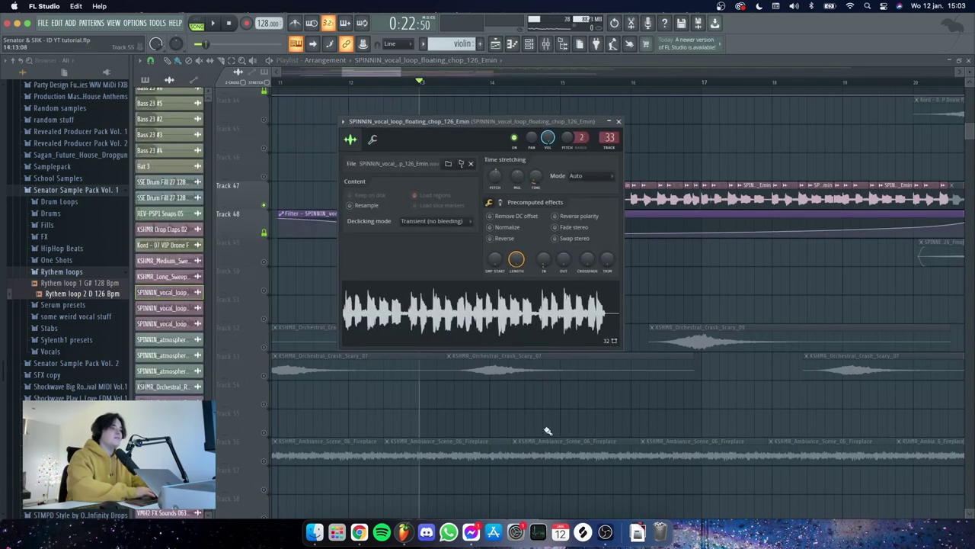
pyautogui.click(618, 121)
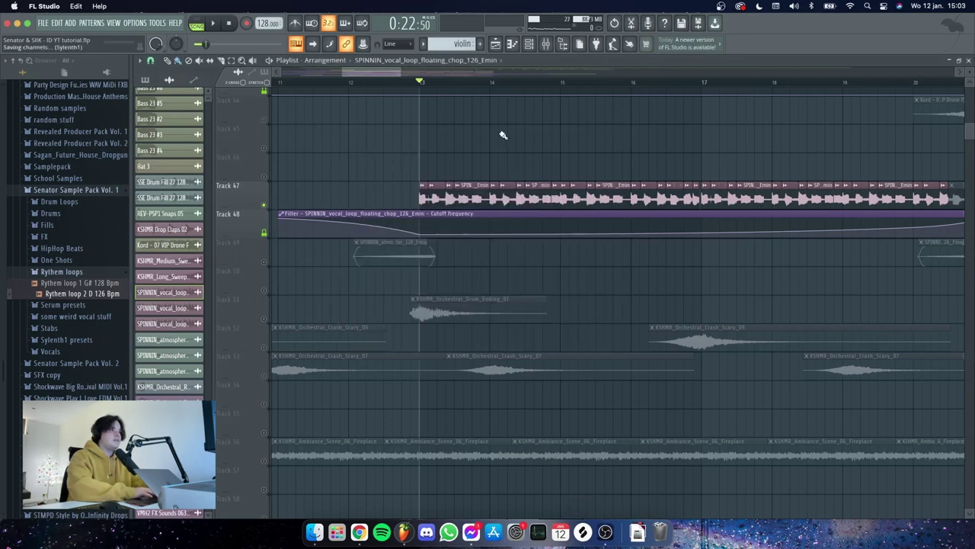
# Mute the filter cutoff automation on track 48 and play the vocal chops from bar 13
pyautogui.click(265, 233)
pyautogui.press('space')
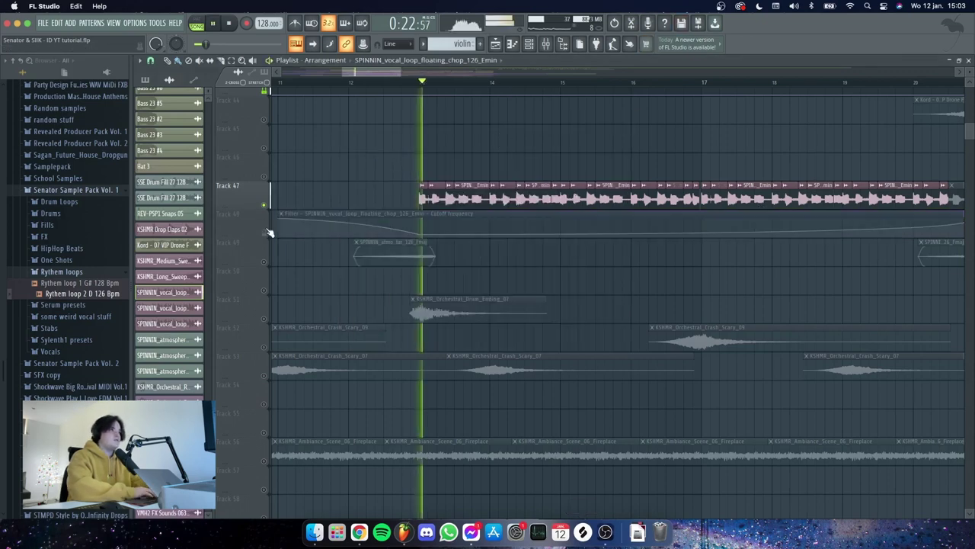
pyautogui.press('space')
# Go to the vocal chop's mixer track and examine its OTT settings, moving the plugin window into clear view before closing it
pyautogui.doubleClick(446, 205)
pyautogui.click(447, 163)
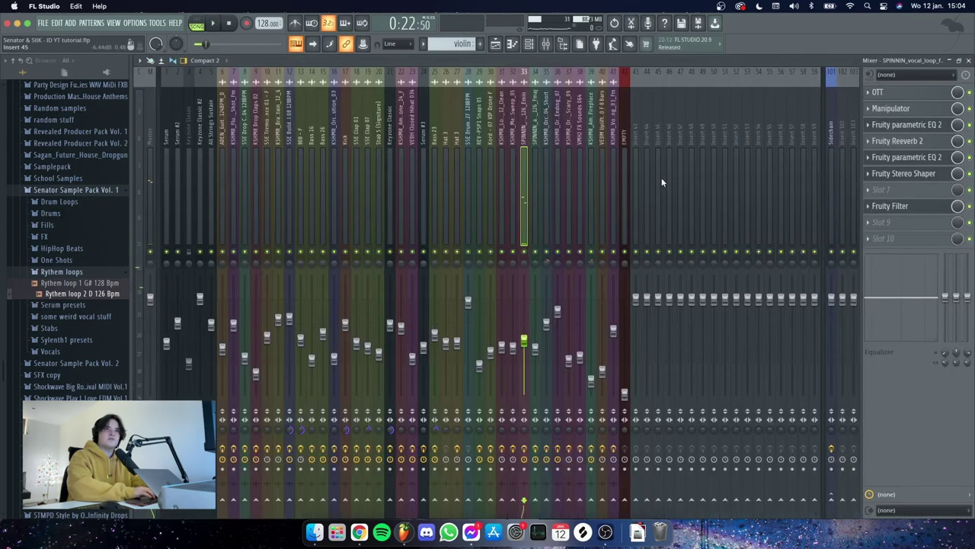
pyautogui.click(928, 92)
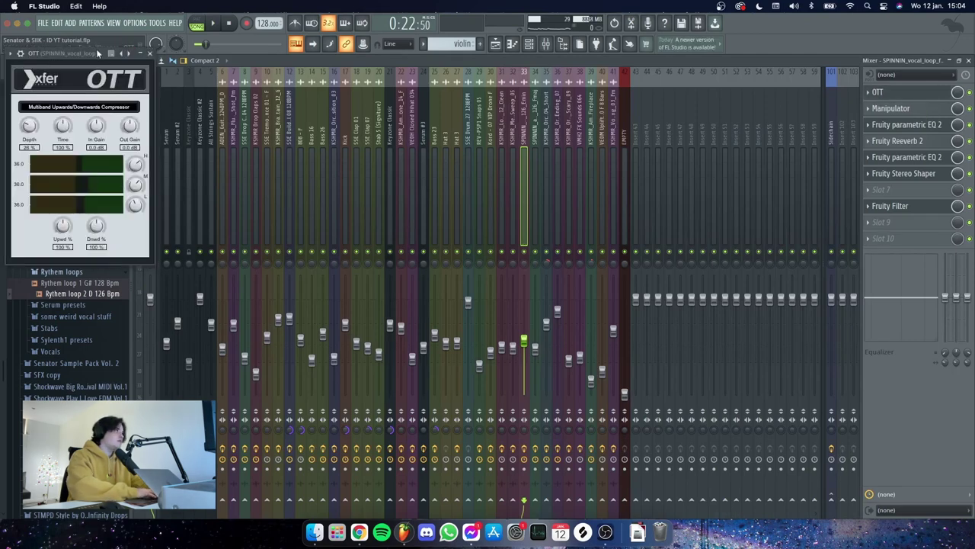
pyautogui.moveTo(98, 52); pyautogui.dragTo(429, 107)
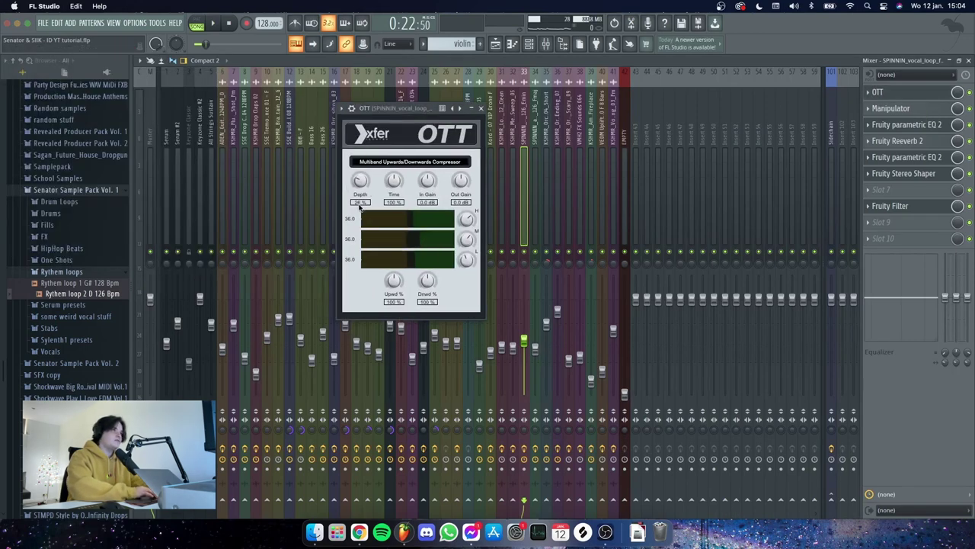
pyautogui.click(481, 108)
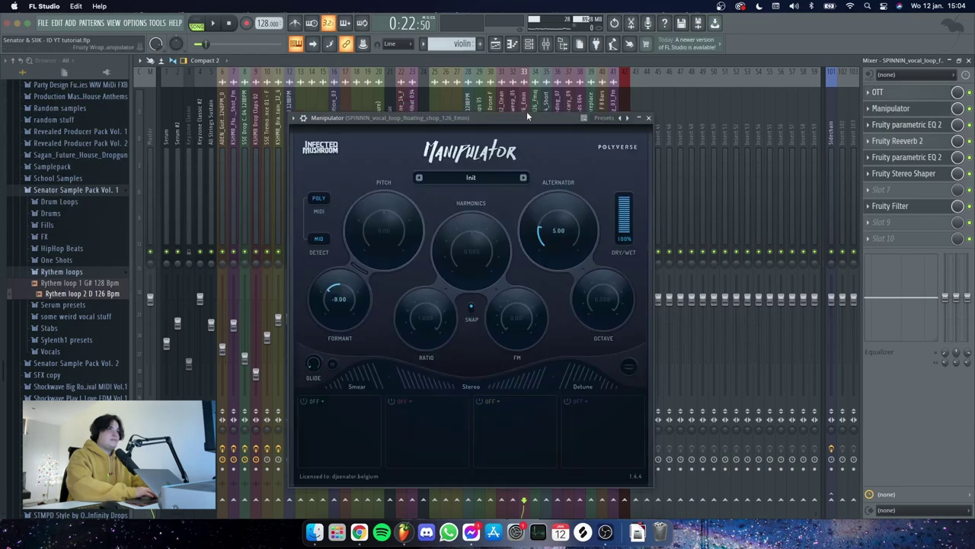
# Examine the Manipulator's formant and alternator settings on the vocal chop and play the loop through it
pyautogui.moveTo(525, 114); pyautogui.dragTo(598, 95)
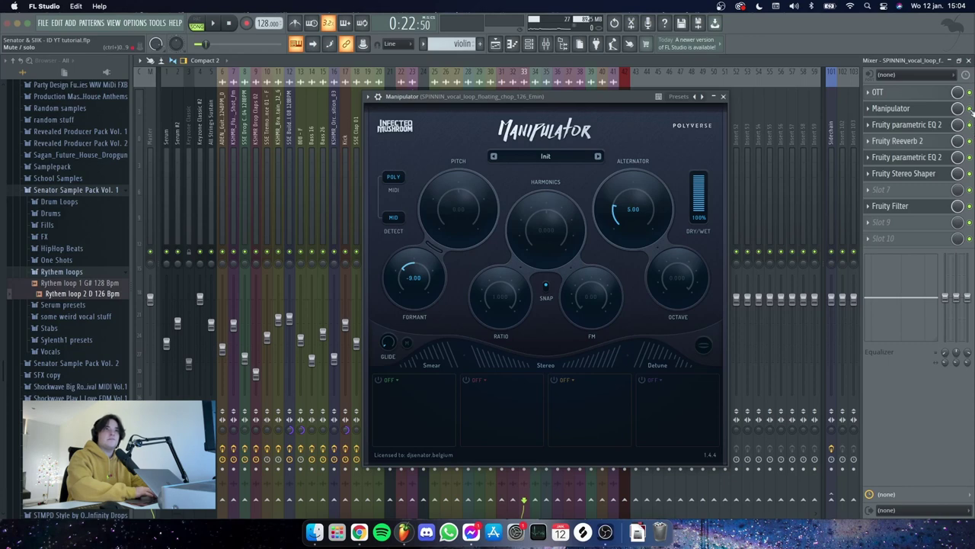
pyautogui.press('space')
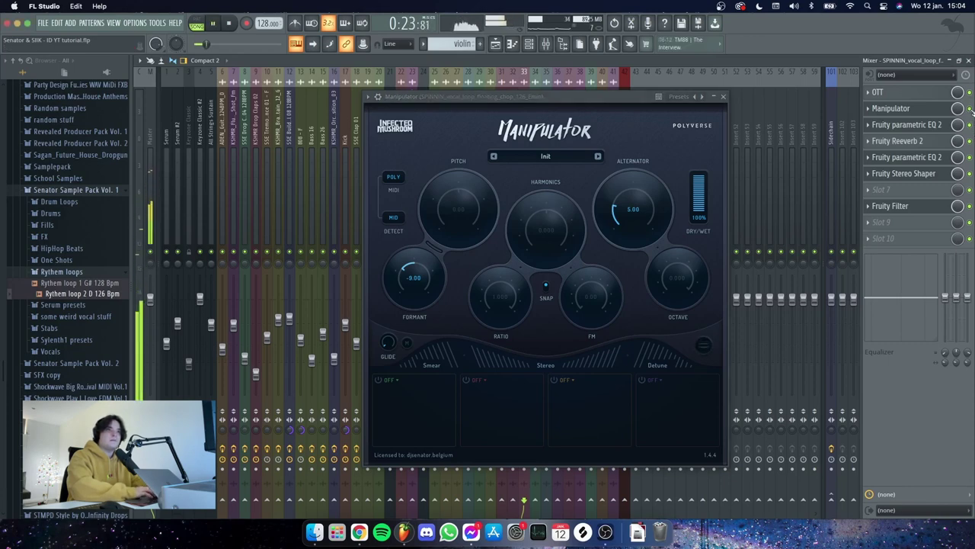
pyautogui.press('space')
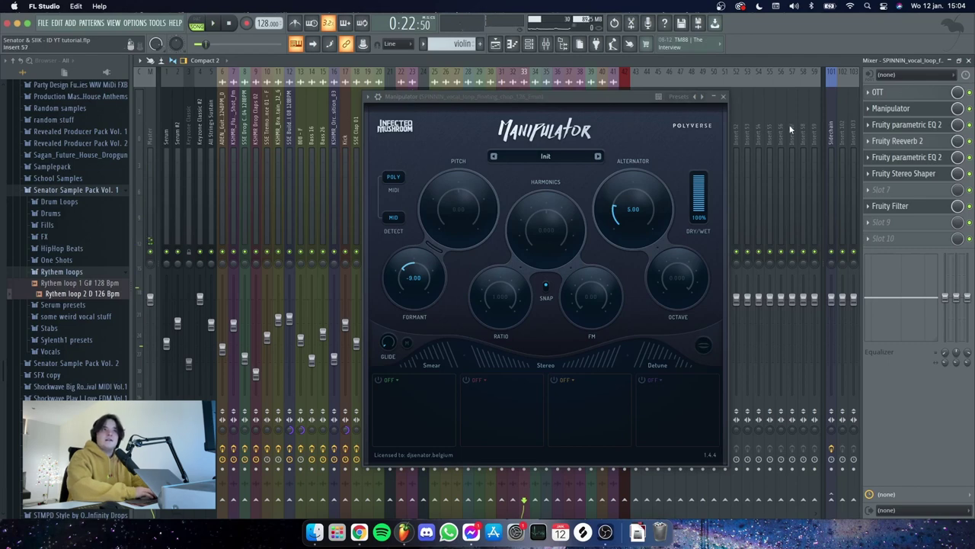
pyautogui.click(723, 97)
# Examine the vocal chop's Fruity Parametric EQ 2 curve, rechecking the Manipulator settings in between
pyautogui.click(907, 158)
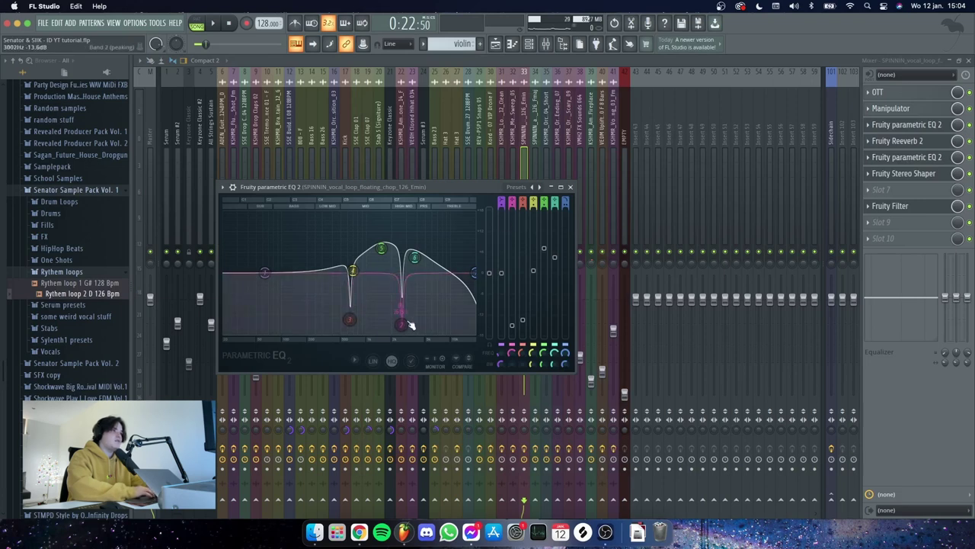
pyautogui.click(913, 109)
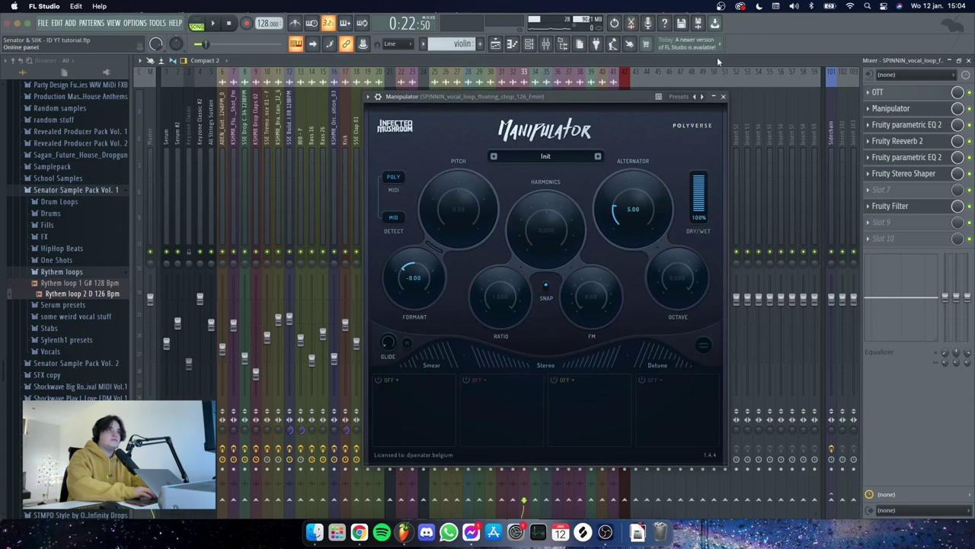
pyautogui.click(723, 98)
pyautogui.click(901, 158)
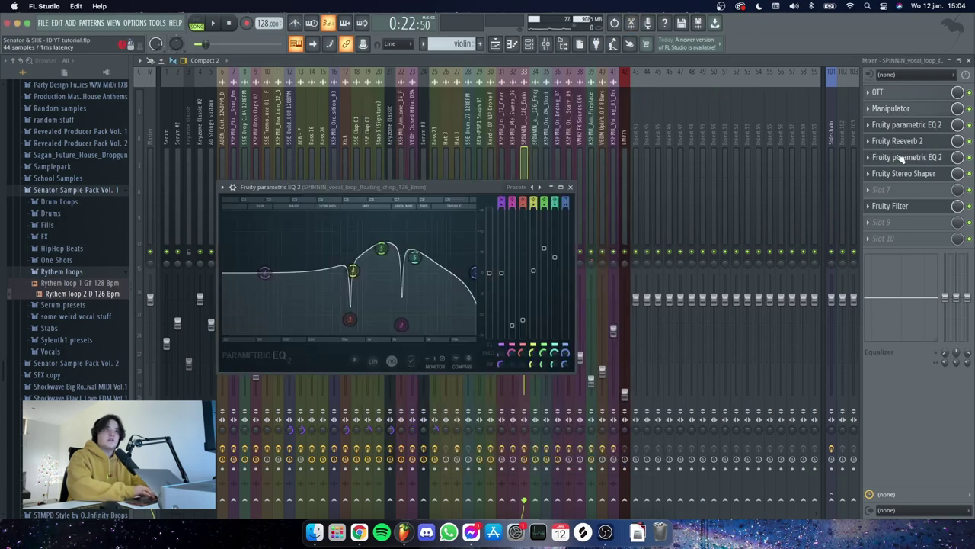
# Check the Fruity Stereo Shaper and Fruity Filter on the vocal chop's mixer track
pyautogui.click(899, 175)
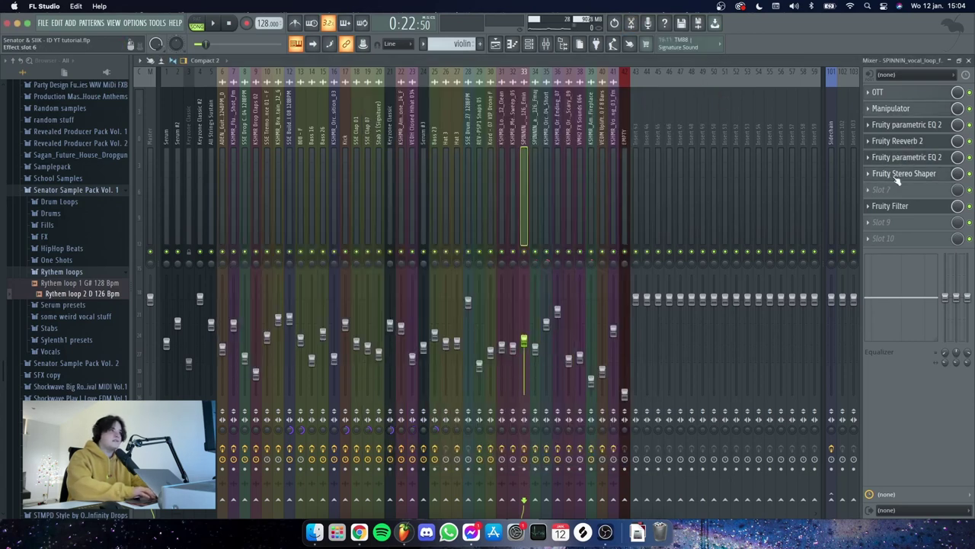
pyautogui.moveTo(231, 119); pyautogui.dragTo(339, 149)
pyautogui.click(917, 206)
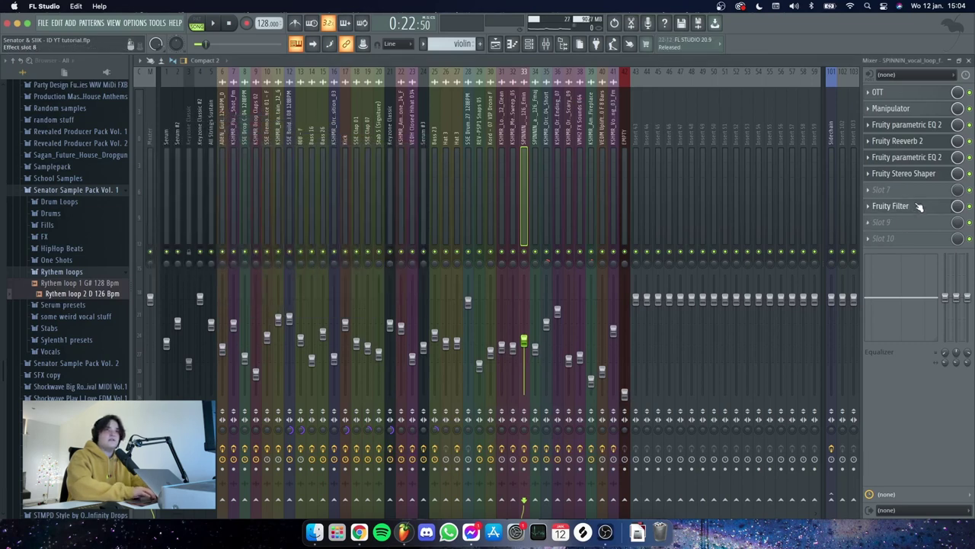
# Return to the playlist and re-enable the vocal chop's filter cutoff automation on track 48
pyautogui.click(495, 44)
pyautogui.click(263, 233)
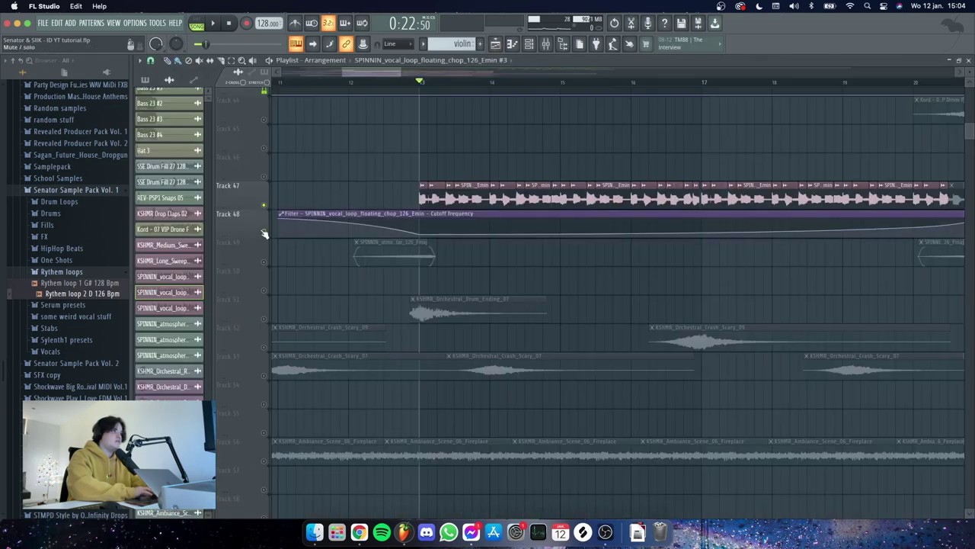
pyautogui.moveTo(383, 70)
pyautogui.mouseDown()
pyautogui.moveTo(418, 72)
pyautogui.moveTo(362, 73)
pyautogui.moveTo(390, 78)
pyautogui.moveTo(378, 77)
pyautogui.mouseUp()
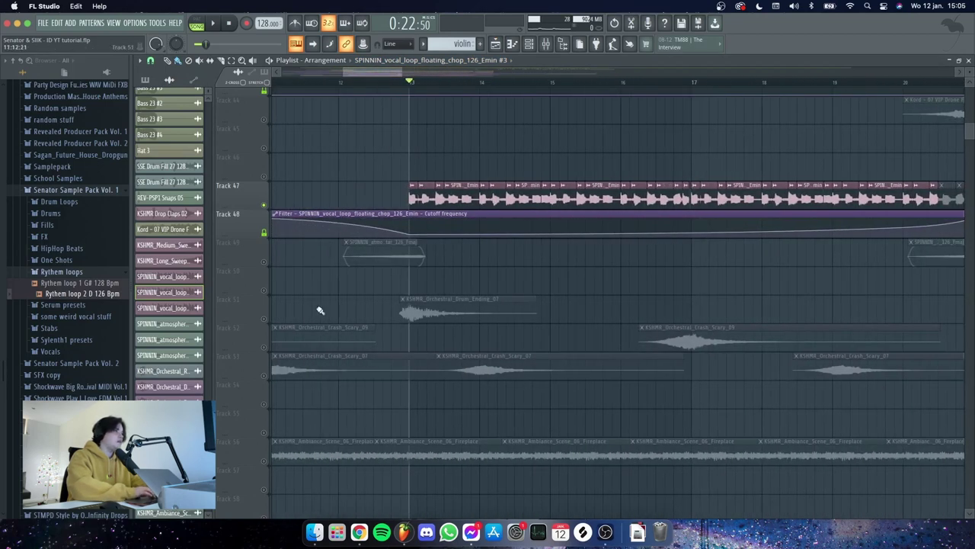
# Play the orchestral drum ending on track 51 together with the guitar atmosphere on track 49, then solo the atmosphere track
pyautogui.keyDown('ctrl'); pyautogui.click(265, 319); pyautogui.keyUp('ctrl')
pyautogui.click(265, 262)
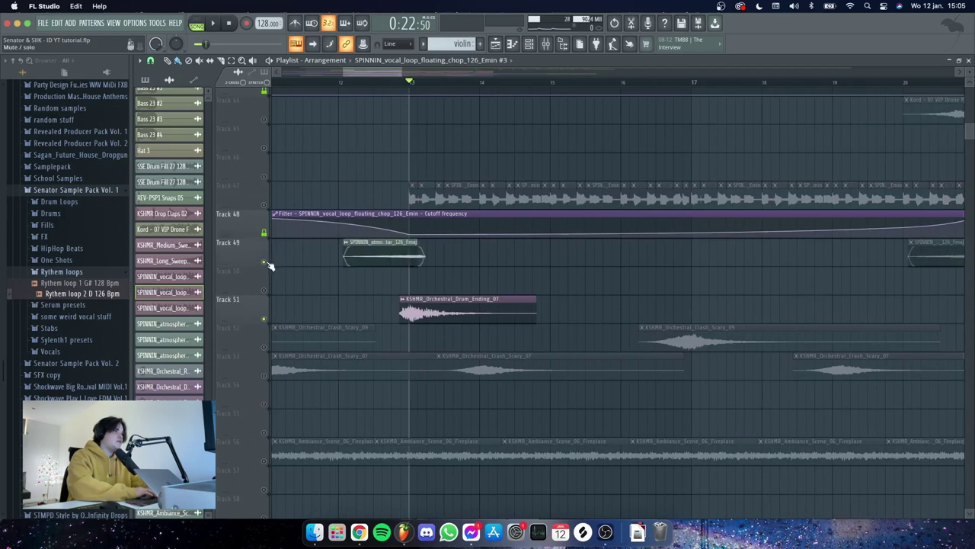
pyautogui.press('space')
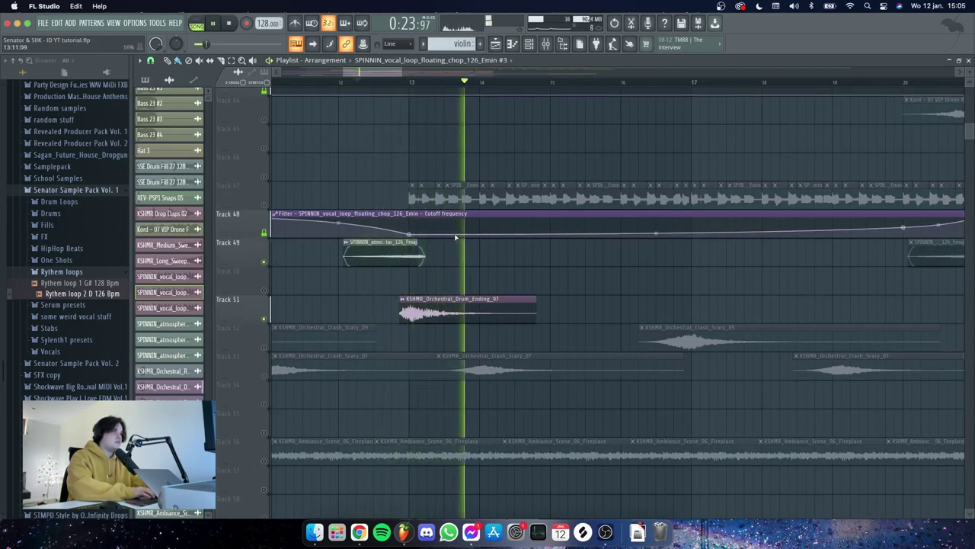
pyautogui.press('space')
pyautogui.keyDown('ctrl'); pyautogui.click(265, 264); pyautogui.keyUp('ctrl')
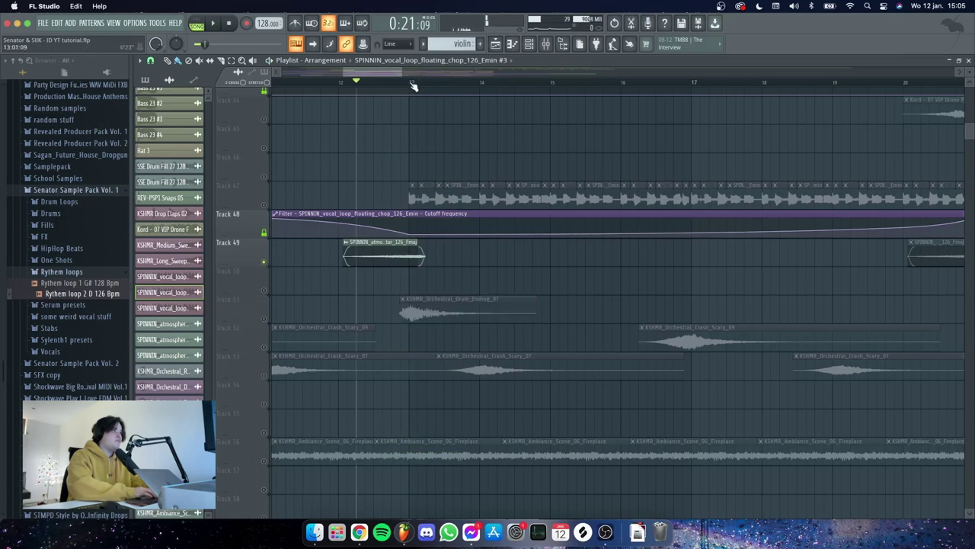
# Solo the KSHMR_Orchestral_Crash_Scary_07 clips on track 53 and play the first two crashes
pyautogui.scroll(2, 407, 86)
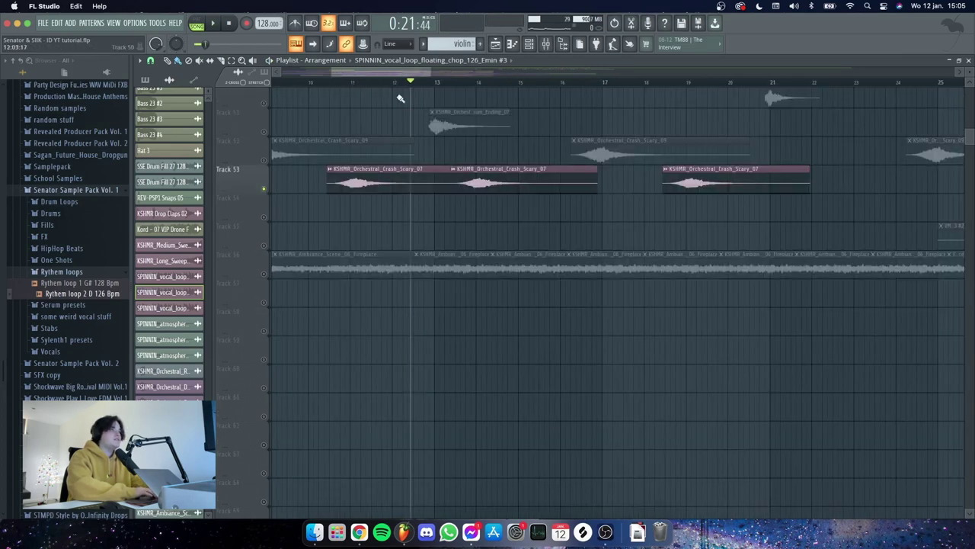
pyautogui.click(331, 83)
pyautogui.press('space')
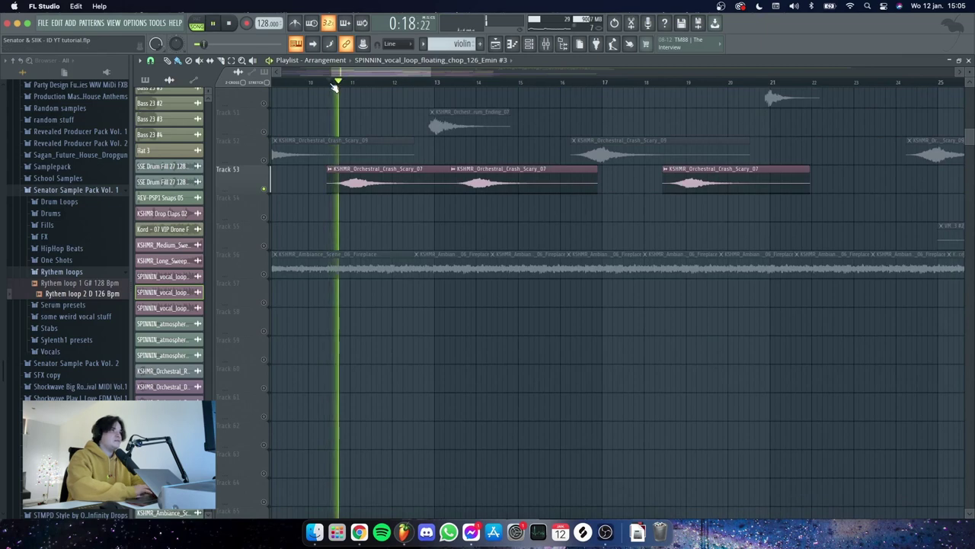
pyautogui.click(462, 83)
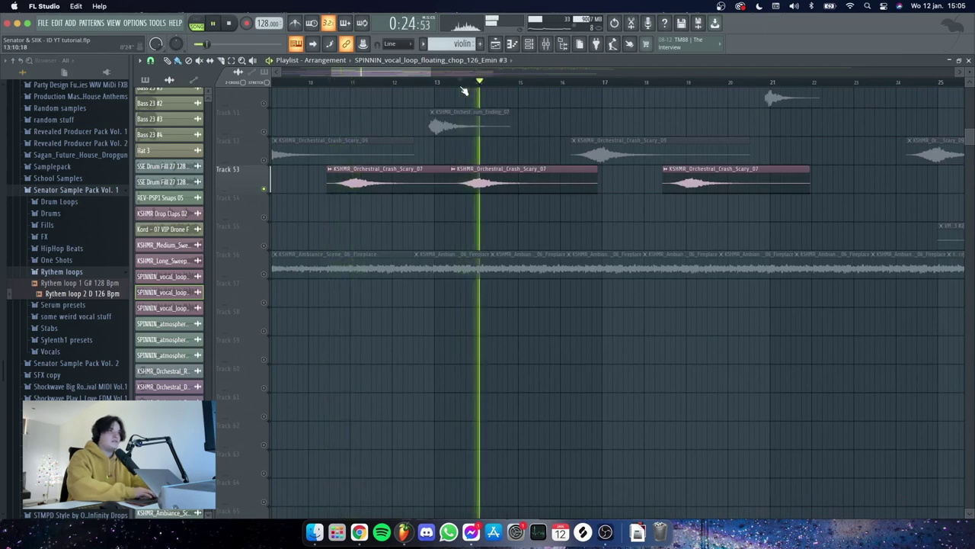
pyautogui.press('space')
# Solo the fireplace ambience on track 56, play it from just before bar 13, and re-enable the other tracks
pyautogui.rightClick(265, 189)
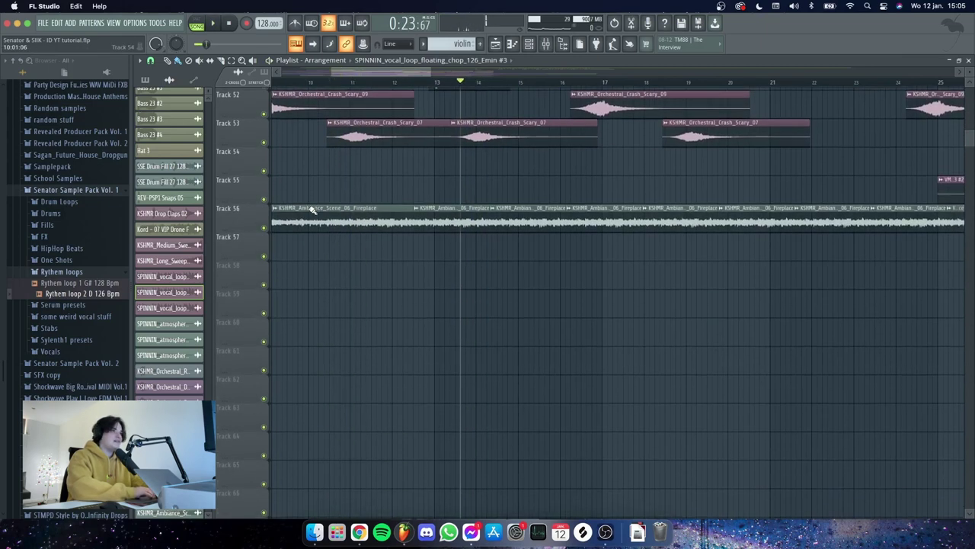
pyautogui.scroll(-2, 283, 206)
pyautogui.rightClick(267, 227)
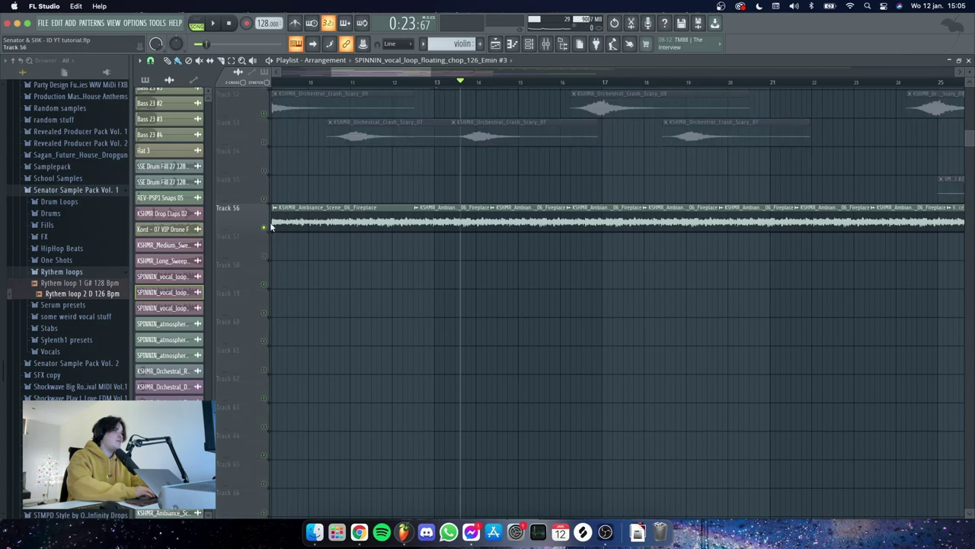
pyautogui.click(430, 83)
pyautogui.press('space')
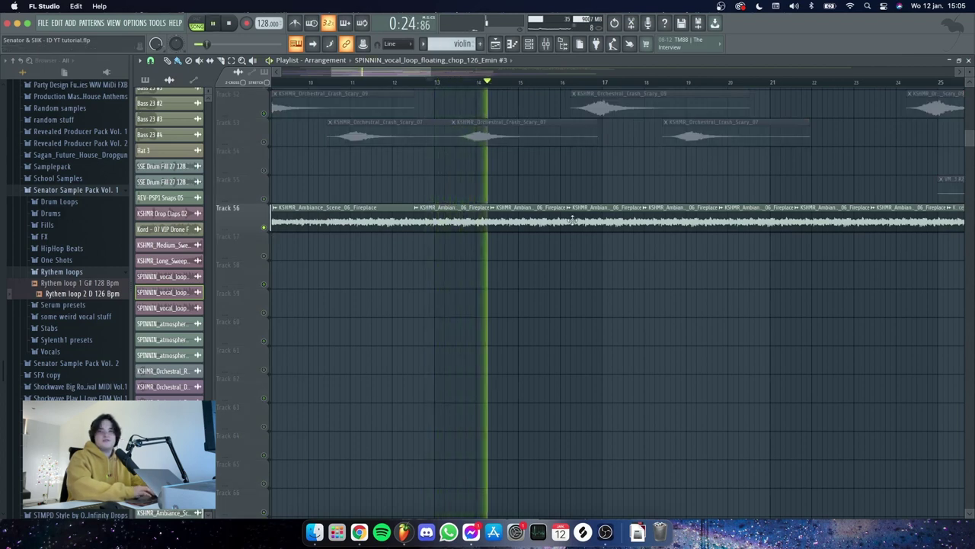
pyautogui.press('space')
pyautogui.scroll(15, 341, 226)
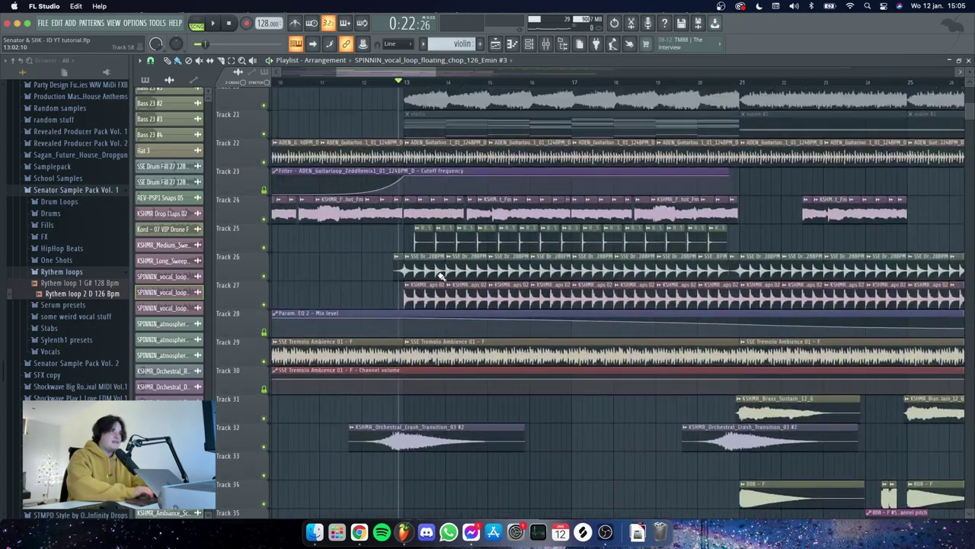
pyautogui.scroll(5, 441, 276)
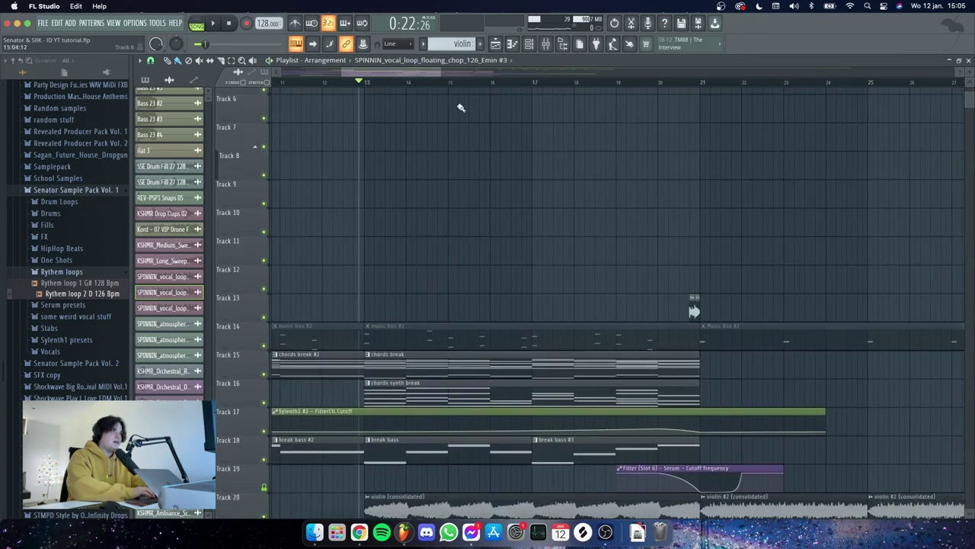
# Play the full arrangement from bar 21 to hear the start of the next section
pyautogui.scroll(-5, 451, 85)
pyautogui.scroll(-5, 447, 283)
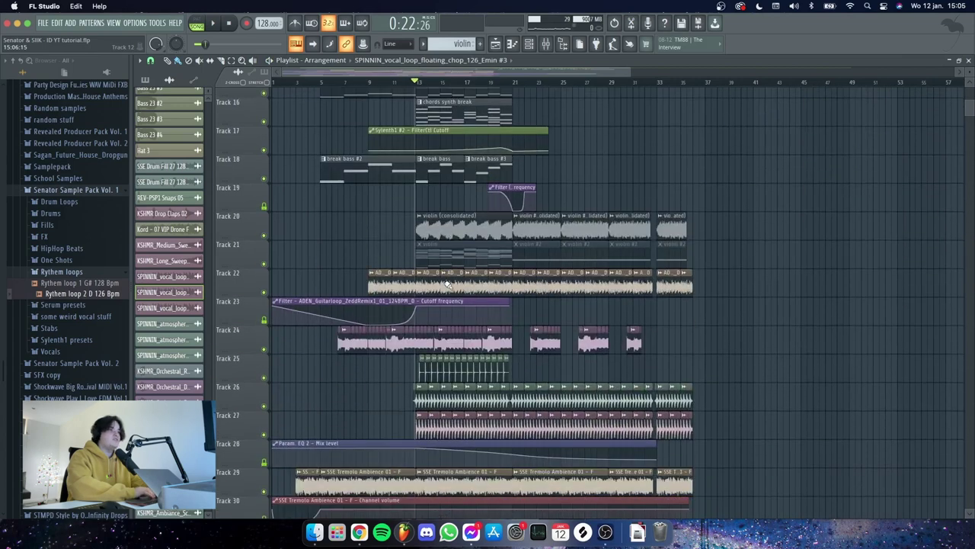
pyautogui.scroll(3, 585, 187)
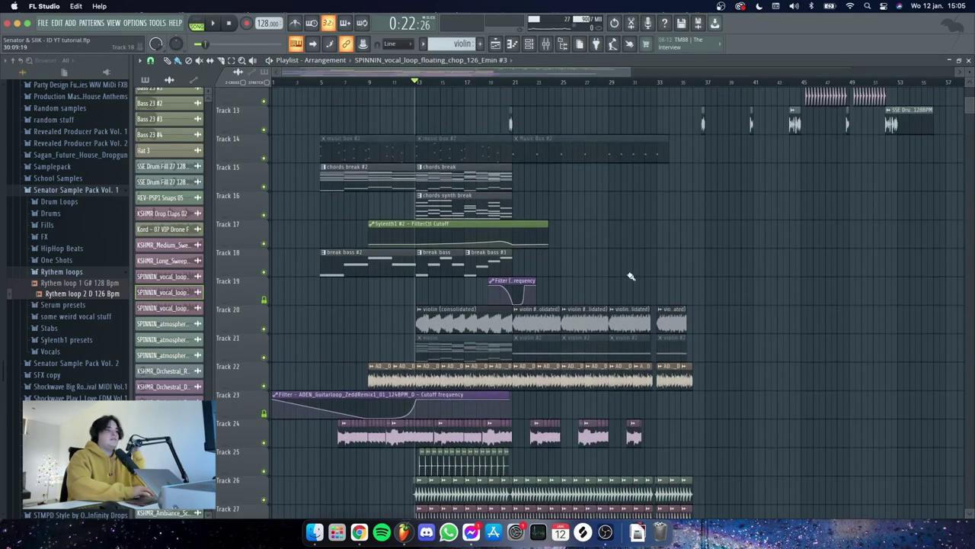
pyautogui.scroll(-4, 598, 284)
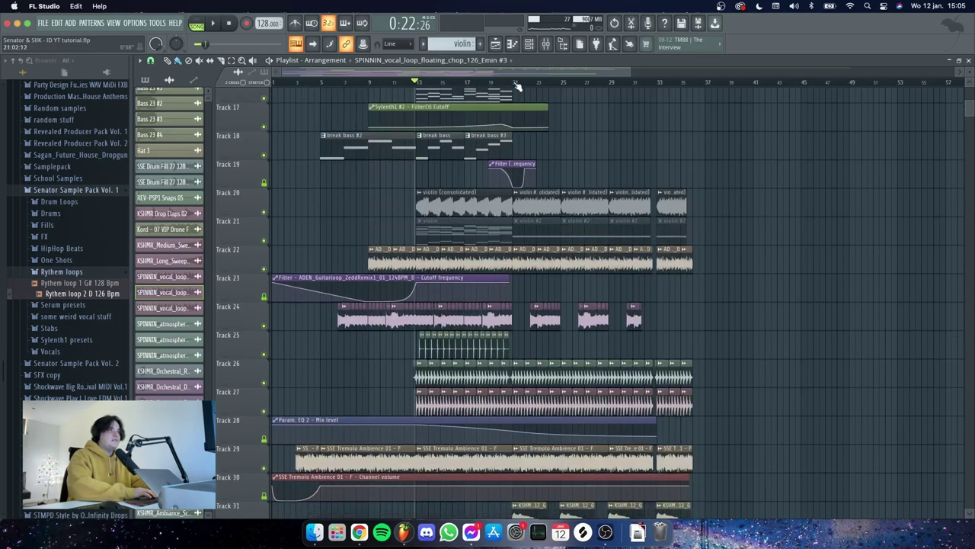
pyautogui.scroll(3, 552, 85)
pyautogui.press('space')
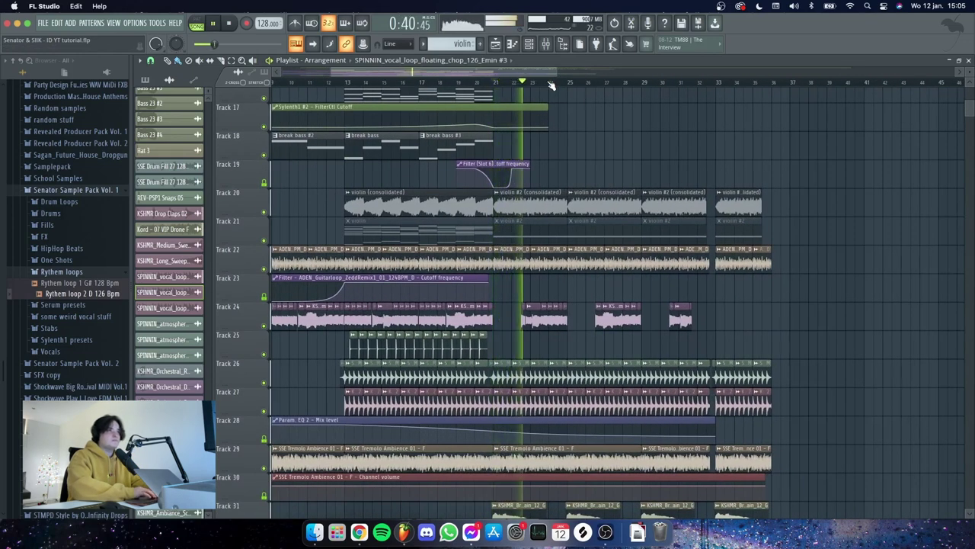
pyautogui.press('space')
# Solo the Heart (Radio Edit) reference audio on track 1 and play it from bar 21
pyautogui.scroll(15, 610, 119)
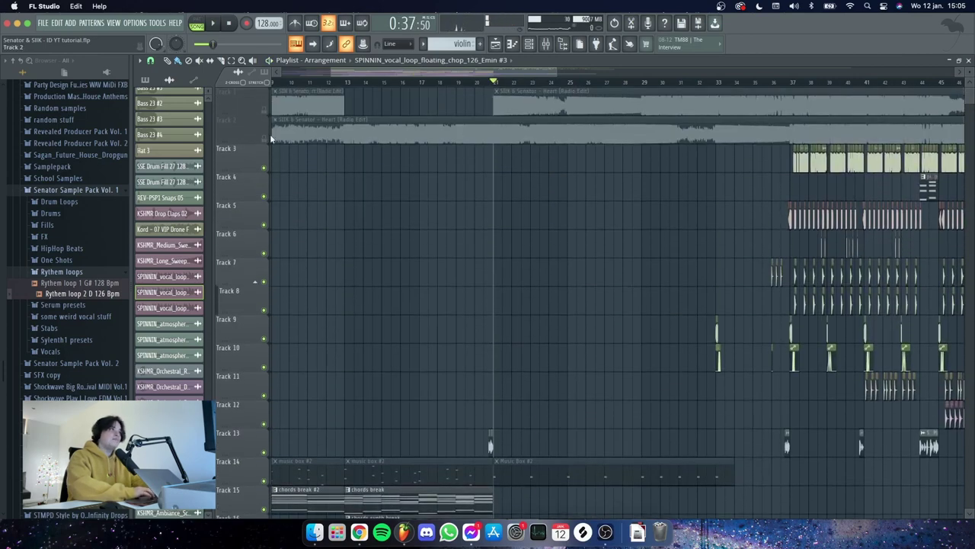
pyautogui.keyDown('ctrl'); pyautogui.click(264, 111); pyautogui.keyUp('ctrl')
pyautogui.press('space')
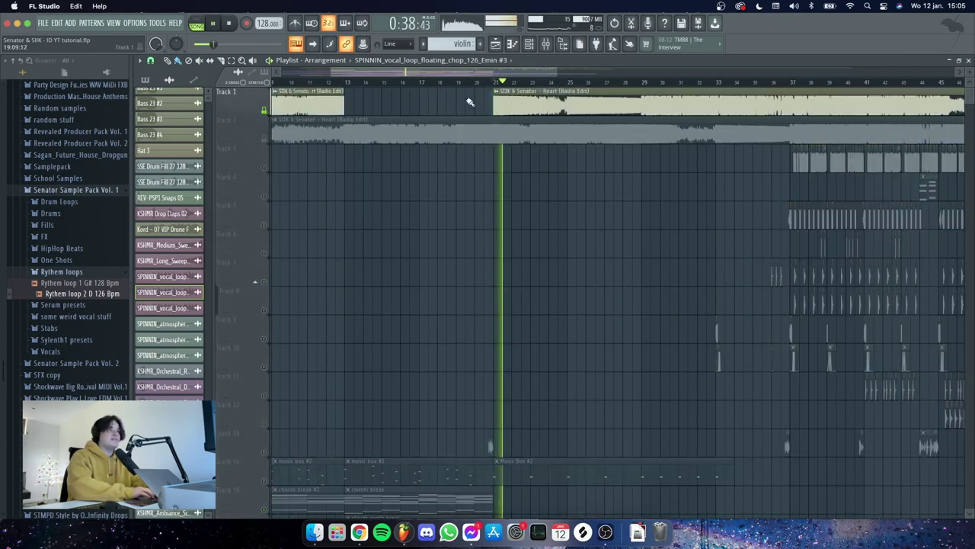
pyautogui.moveTo(484, 73); pyautogui.dragTo(498, 78)
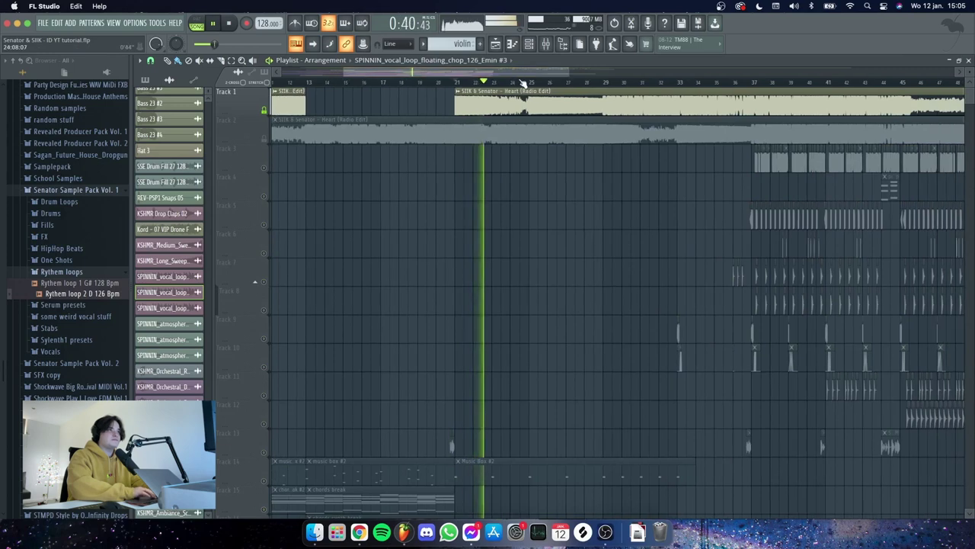
pyautogui.scroll(2, 523, 82)
pyautogui.scroll(1, 523, 82)
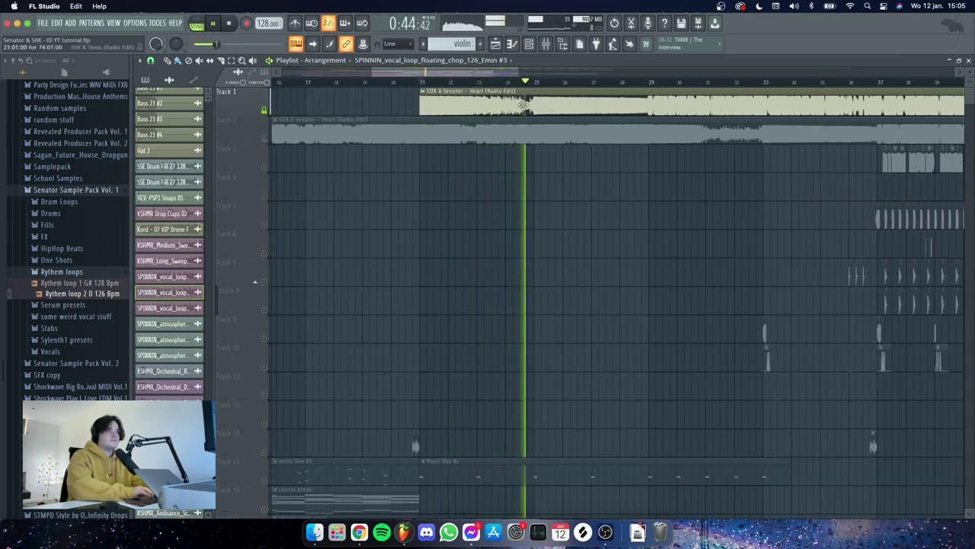
pyautogui.press('space')
# Re-enable all the other tracks and play the full build-up from bar 29 while following its layers
pyautogui.scroll(-5, 488, 240)
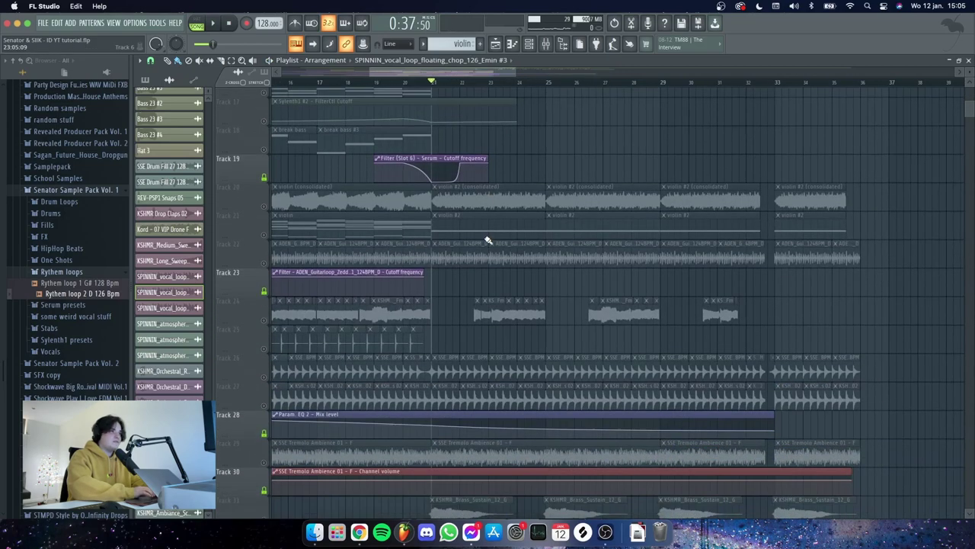
pyautogui.scroll(5, 492, 126)
pyautogui.scroll(-14, 464, 340)
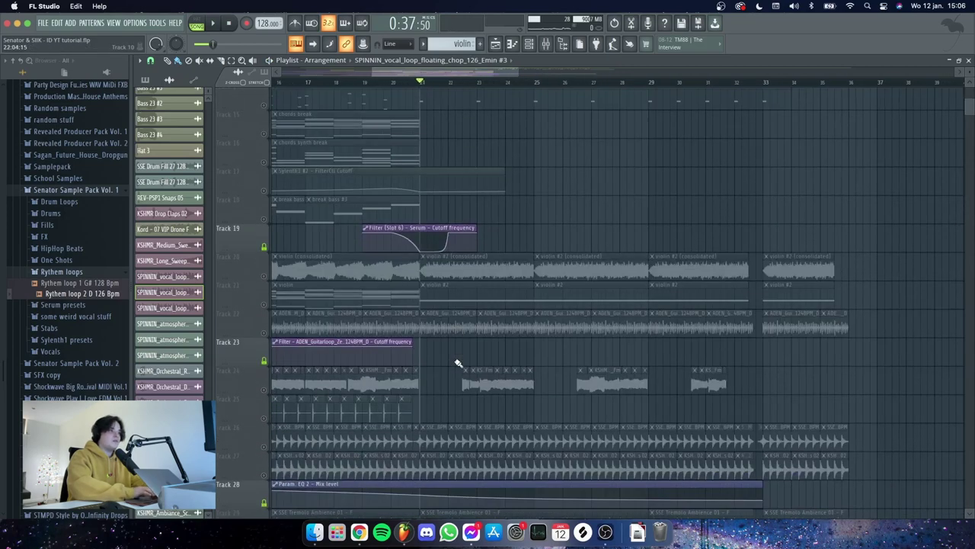
pyautogui.click(651, 91)
pyautogui.moveTo(466, 72); pyautogui.dragTo(491, 74)
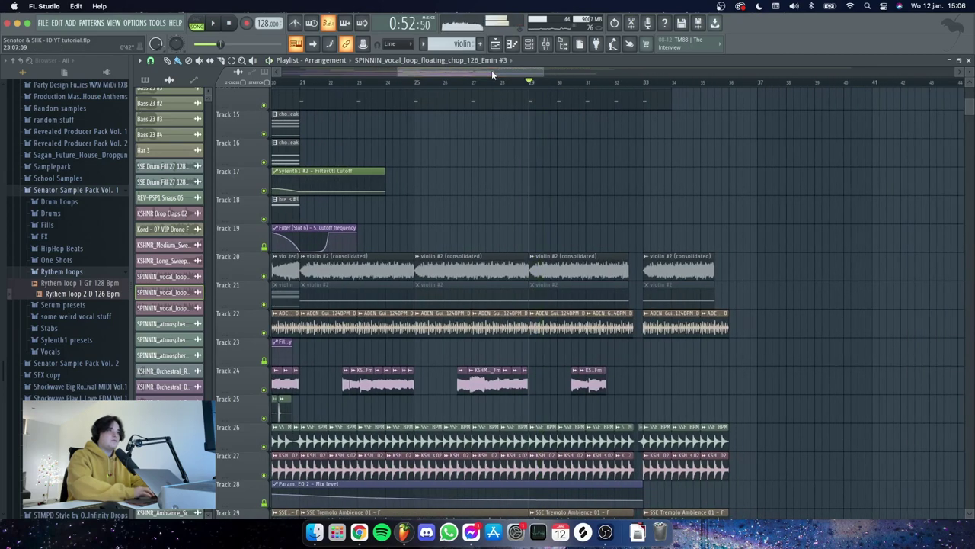
pyautogui.scroll(12, 559, 168)
pyautogui.press('space')
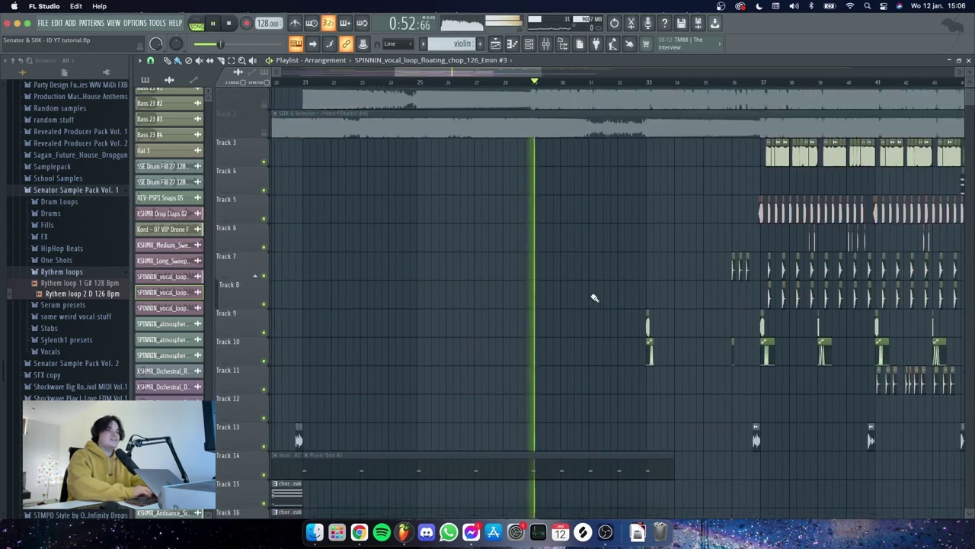
pyautogui.scroll(-13, 595, 297)
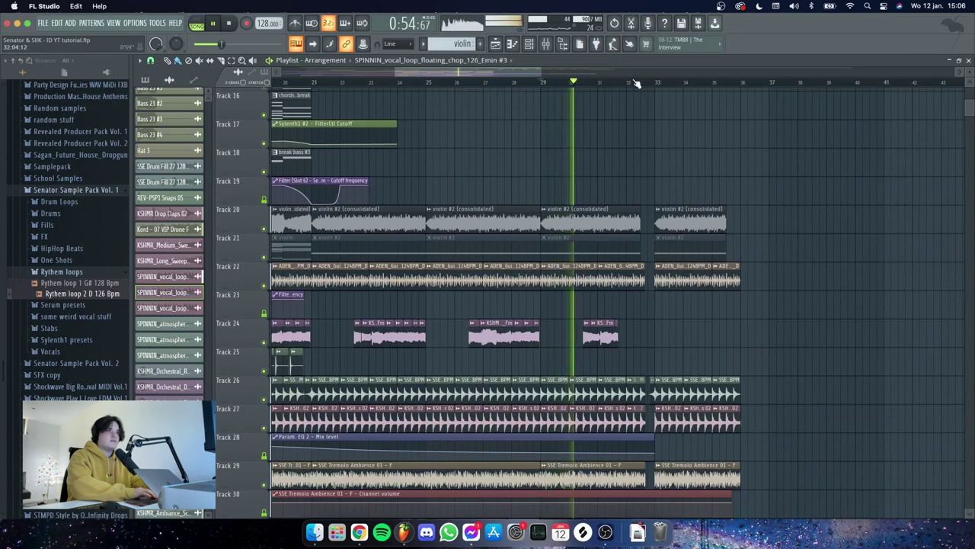
pyautogui.scroll(4, 637, 82)
pyautogui.scroll(-10, 602, 307)
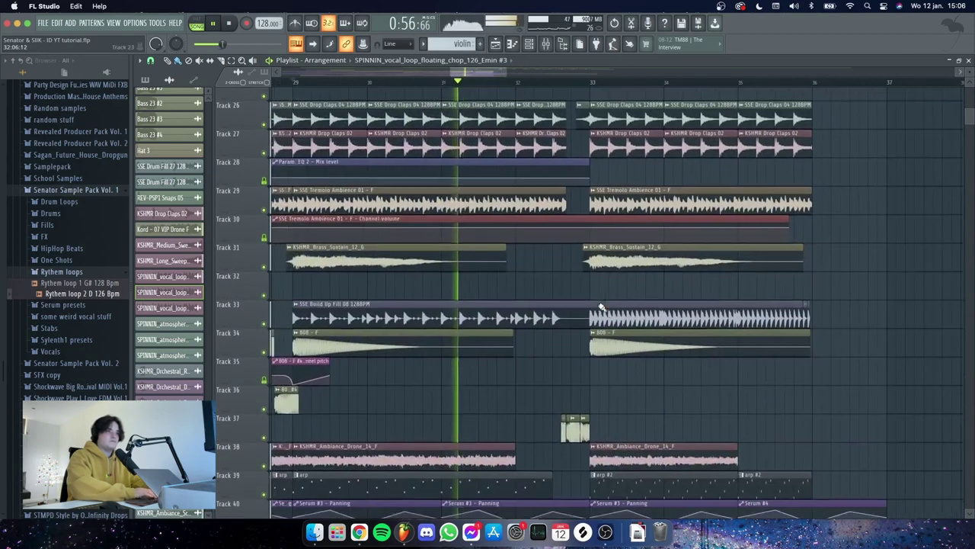
pyautogui.scroll(-6, 602, 307)
pyautogui.scroll(5, 555, 82)
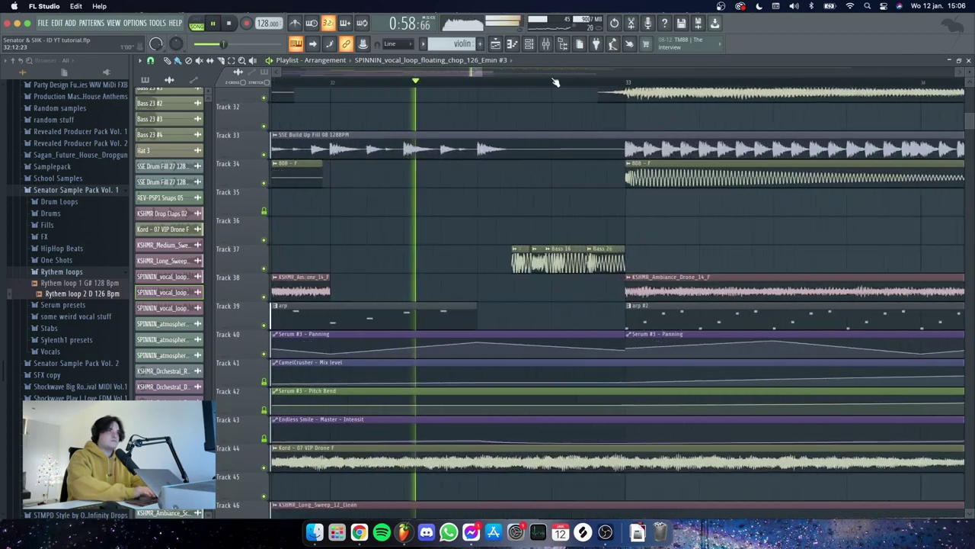
pyautogui.scroll(3, 555, 83)
pyautogui.press('space')
# Solo the bass fill on track 37 and play it from just before its first clip ahead of bar 33
pyautogui.keyDown('ctrl'); pyautogui.click(264, 268); pyautogui.keyUp('ctrl')
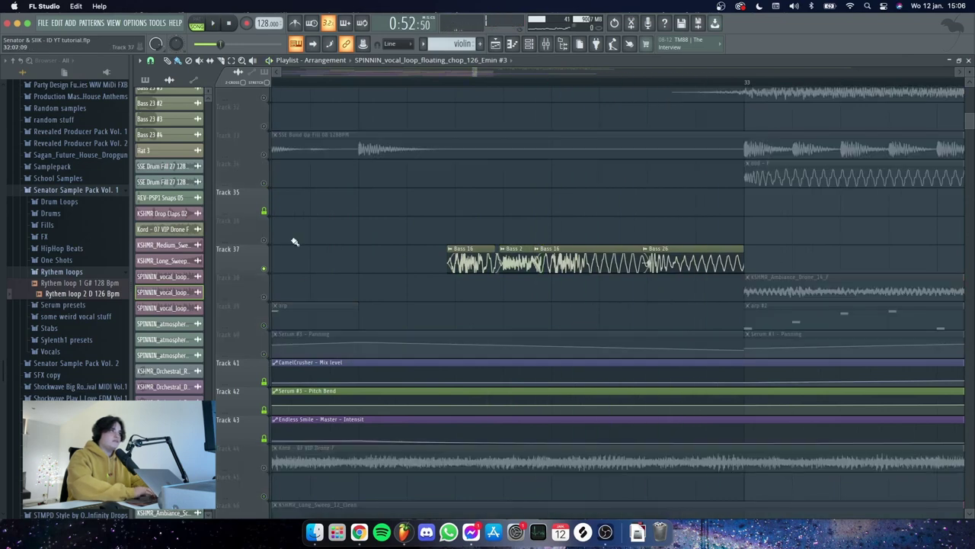
pyautogui.click(407, 83)
pyautogui.press('space')
pyautogui.press('space')
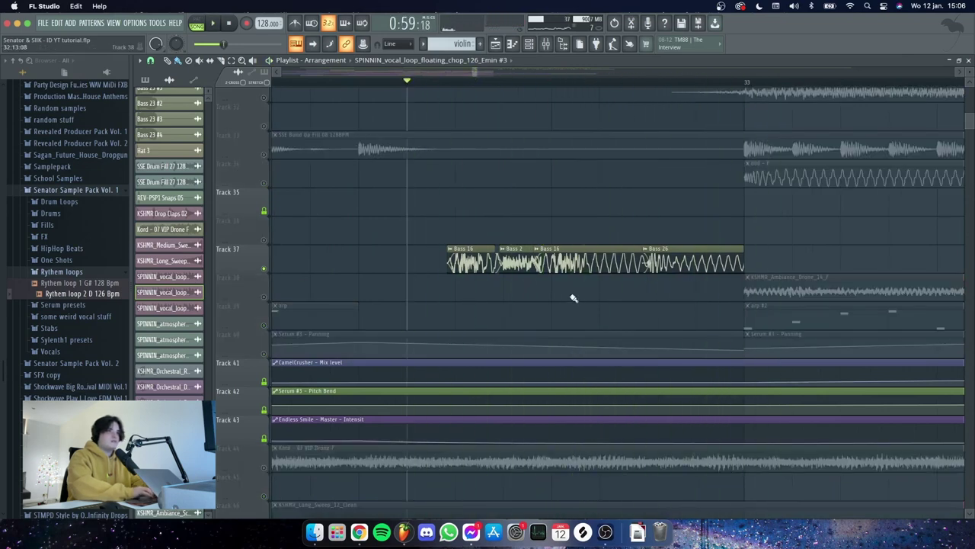
# Show the sample settings of the Bass 16, Bass 26 and Bass 2 clips in the fill, closing each one
pyautogui.click(599, 258)
pyautogui.doubleClick(599, 259)
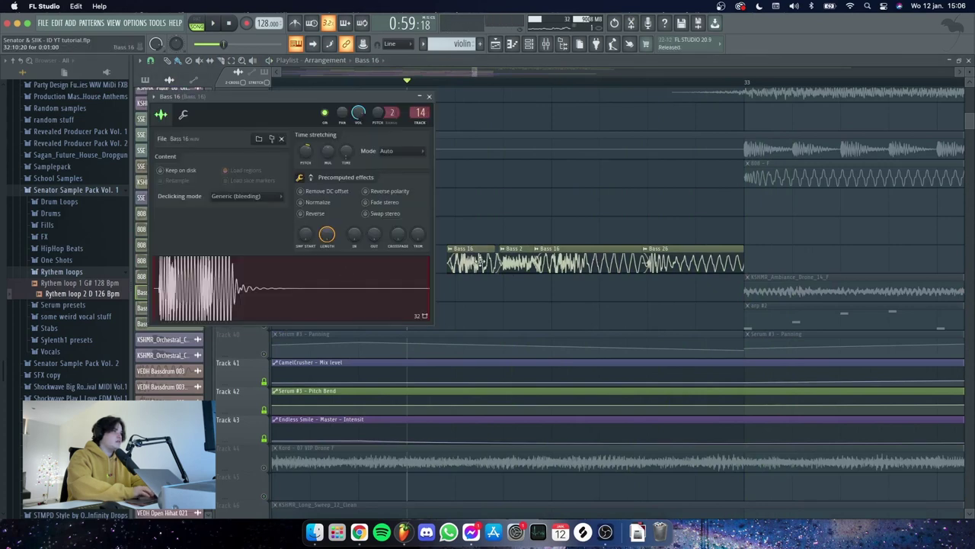
pyautogui.click(430, 98)
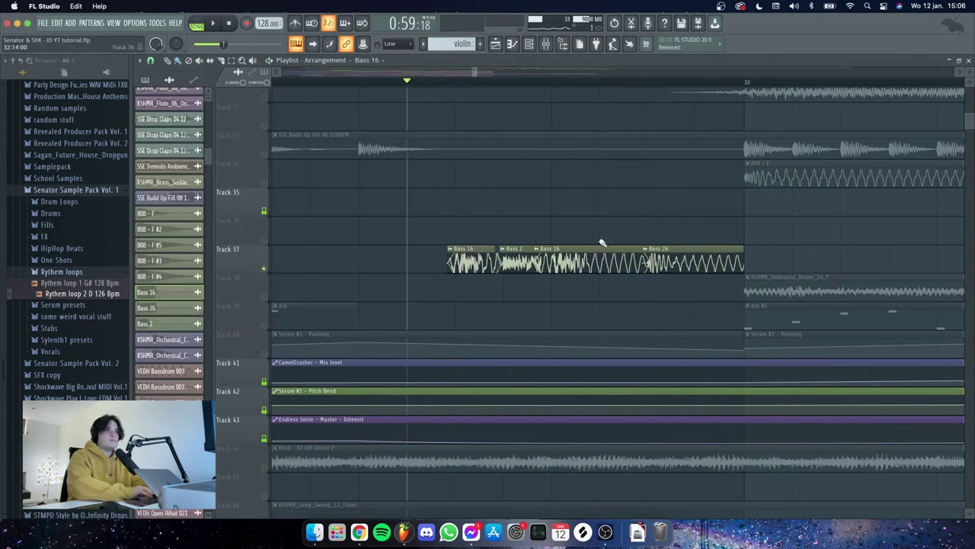
pyautogui.doubleClick(602, 246)
pyautogui.click(430, 96)
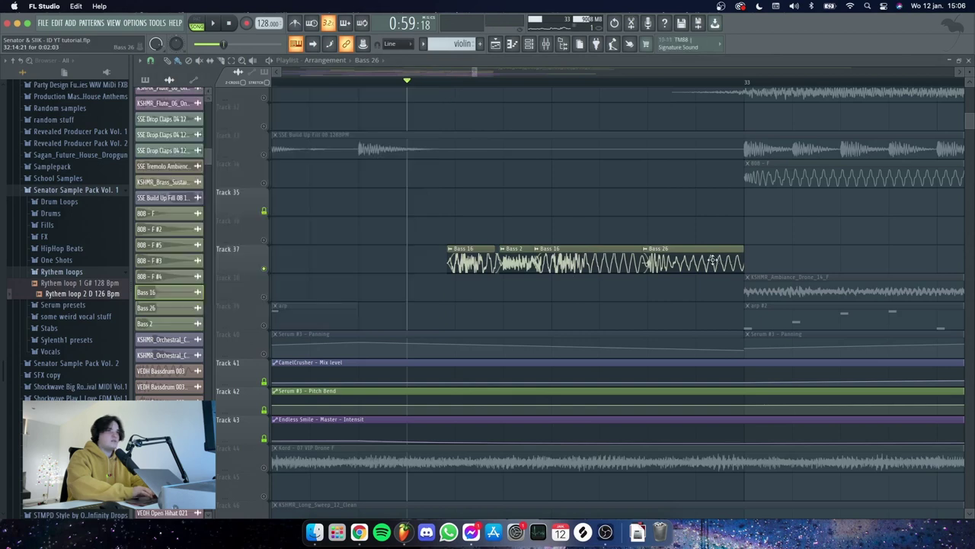
pyautogui.doubleClick(657, 249)
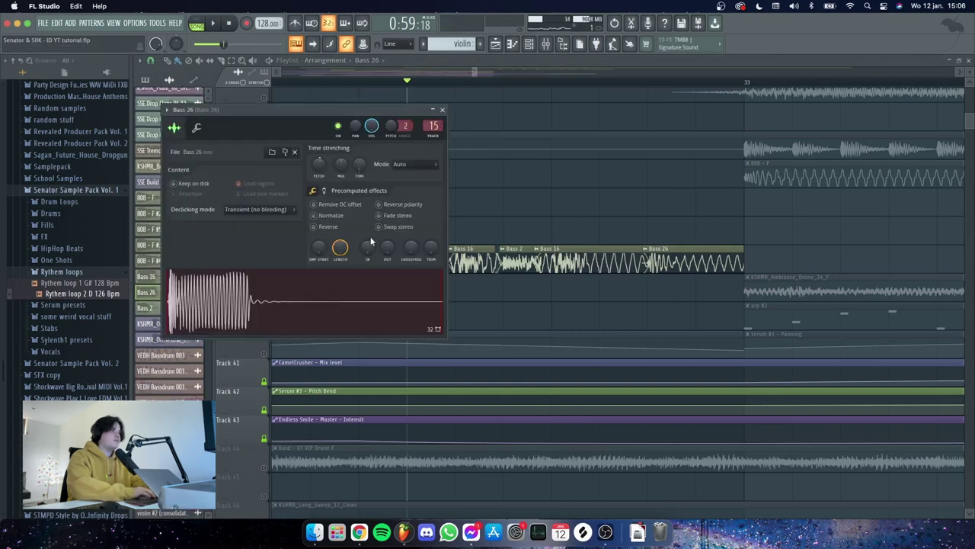
pyautogui.click(442, 111)
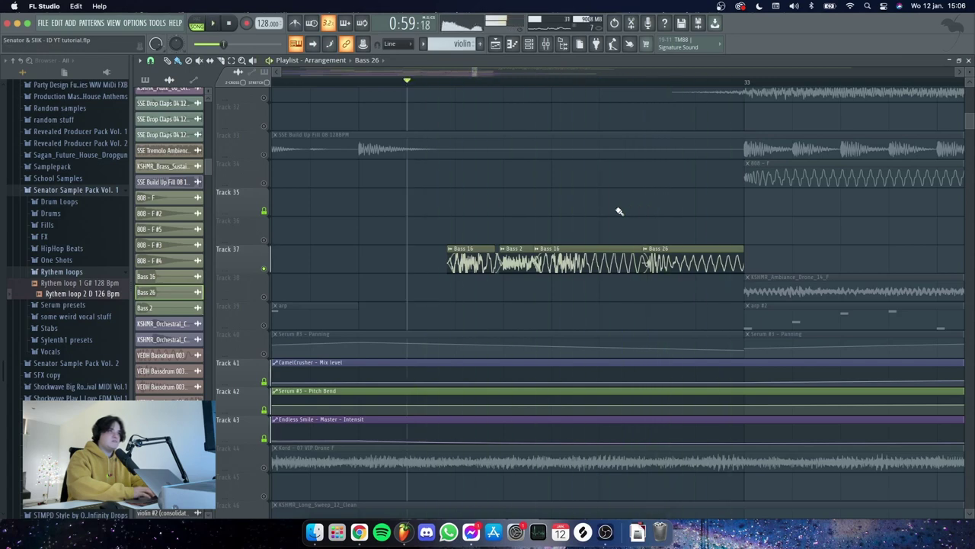
pyautogui.doubleClick(512, 249)
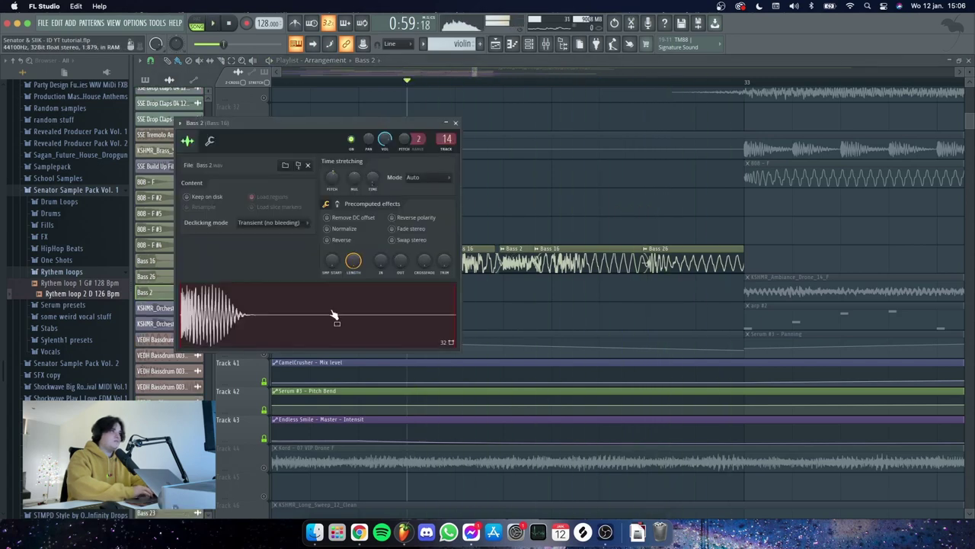
pyautogui.click(456, 123)
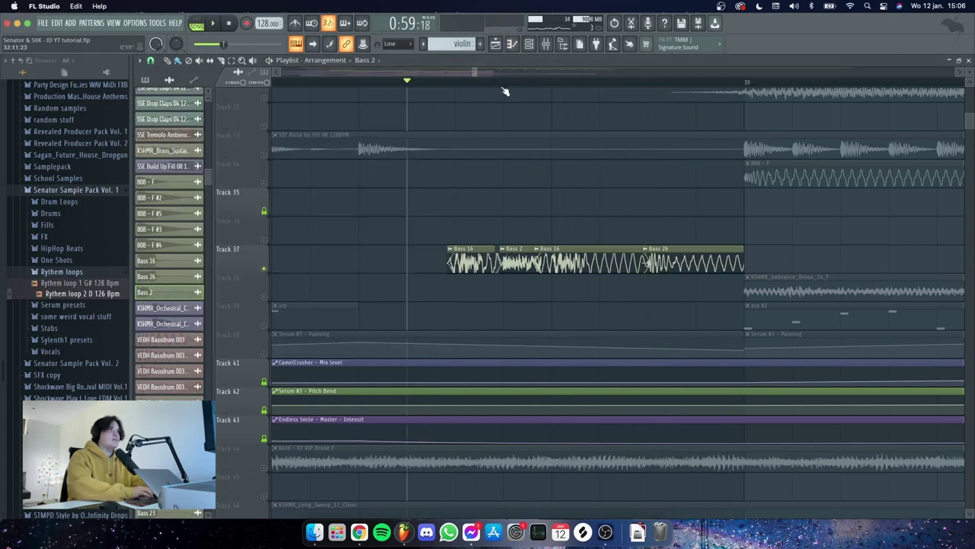
# Solo the Kord - 07 VIP Drone F clip on track 44 and play it from just before bar 31
pyautogui.scroll(-3, 506, 89)
pyautogui.scroll(-5, 506, 272)
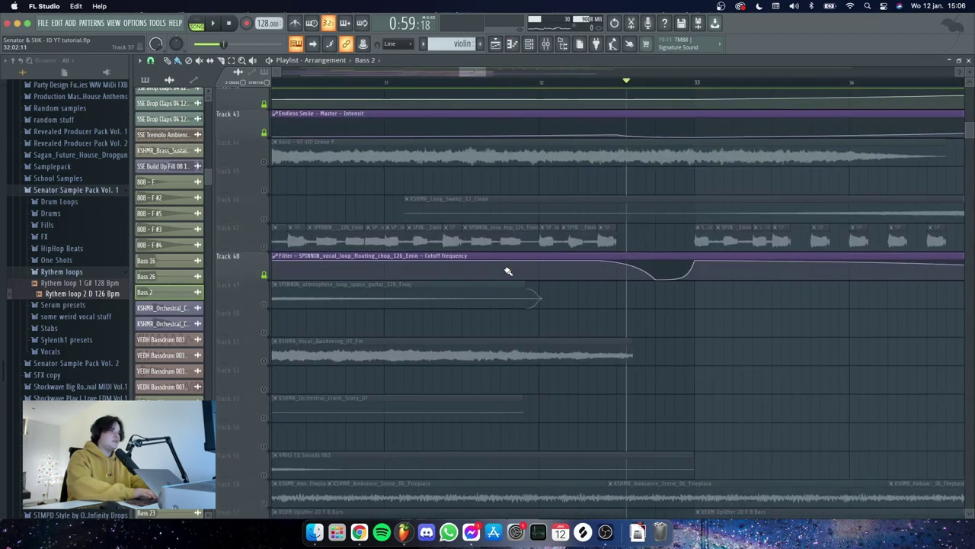
pyautogui.scroll(5, 507, 271)
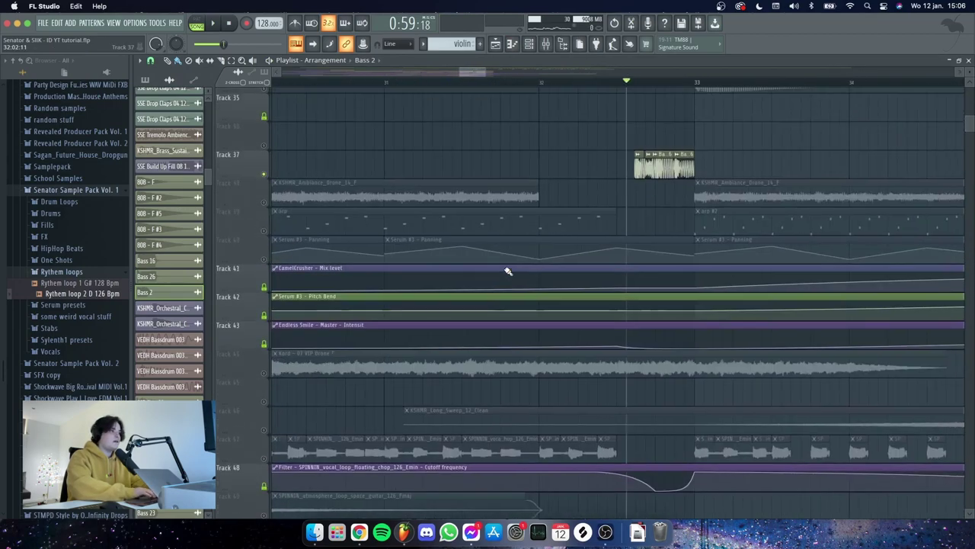
pyautogui.scroll(-2, 508, 271)
pyautogui.hscroll(-1, 507, 271)
pyautogui.click(264, 326)
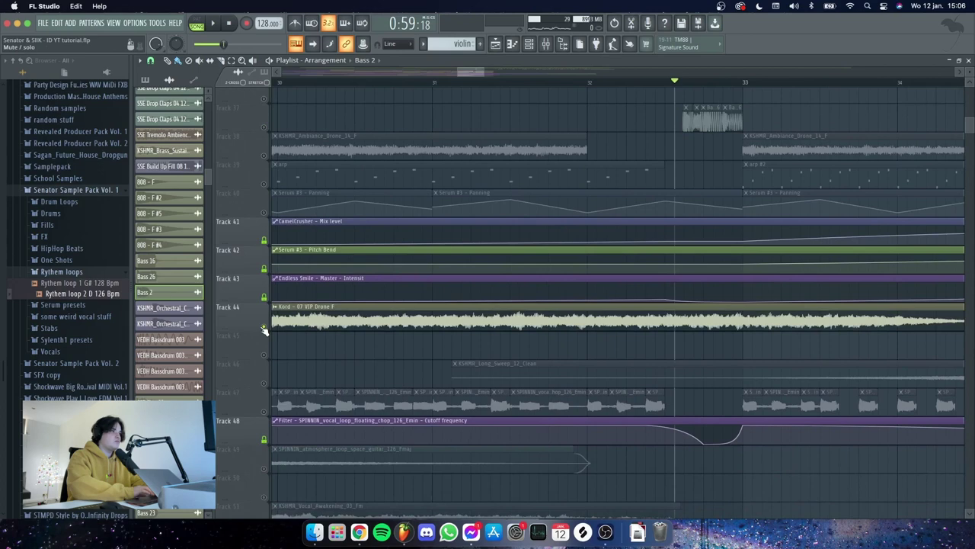
pyautogui.click(417, 84)
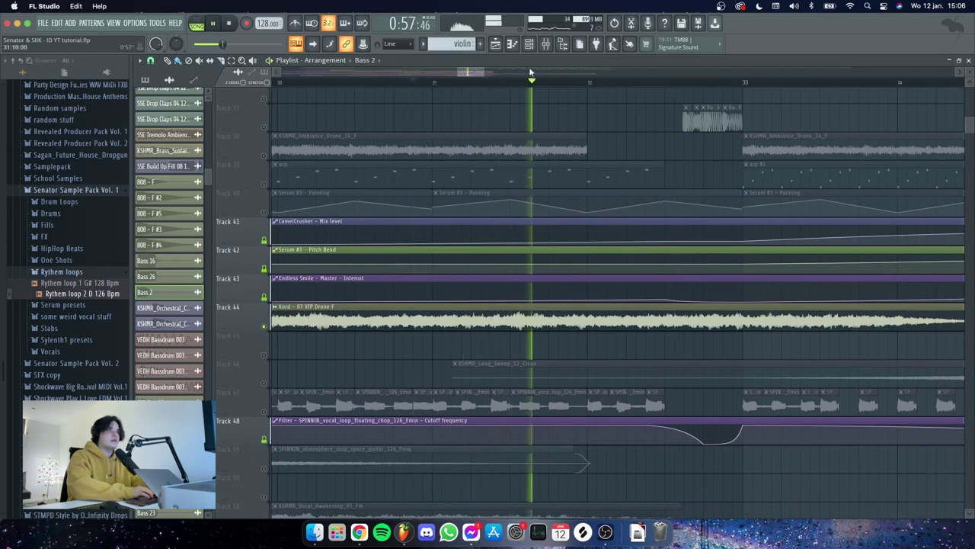
pyautogui.press('space')
# Solo the KSHMR_Ambiance_Drone_14_F clips on track 38 and play them from bar 29
pyautogui.click(264, 155)
pyautogui.click(298, 82)
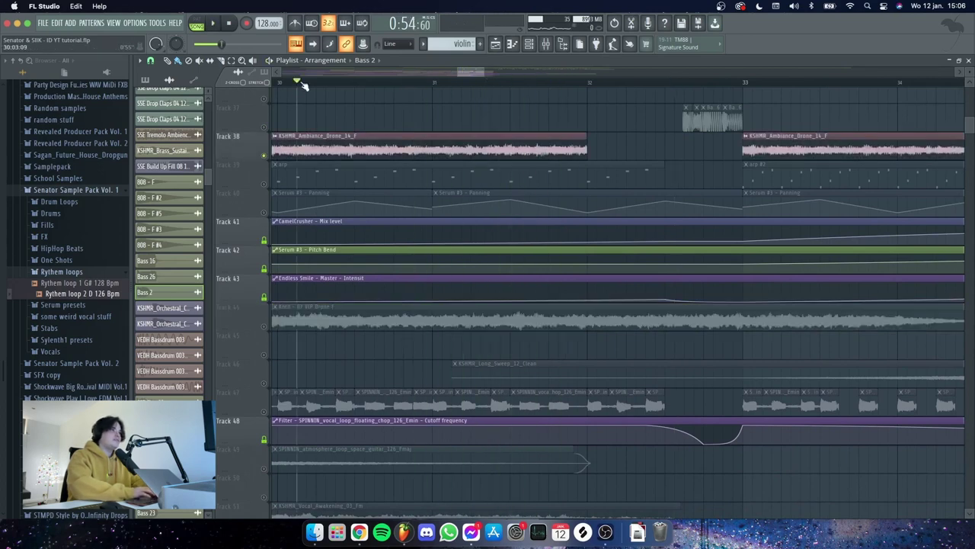
pyautogui.scroll(-5, 358, 85)
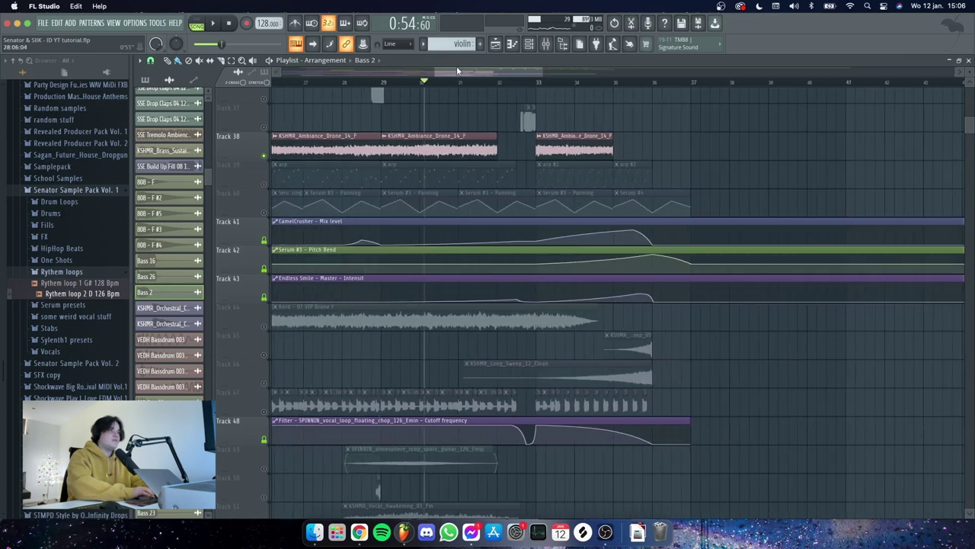
pyautogui.click(520, 82)
pyautogui.press('space')
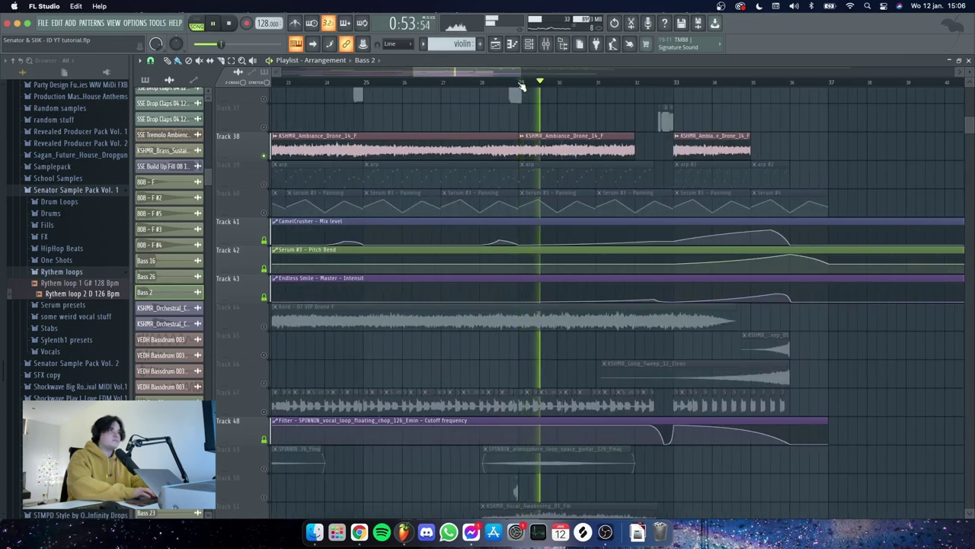
pyautogui.press('space')
# Solo the arp on track 39 together with its Serum #3 panning automation on track 40 and play them from bar 29
pyautogui.rightClick(265, 184)
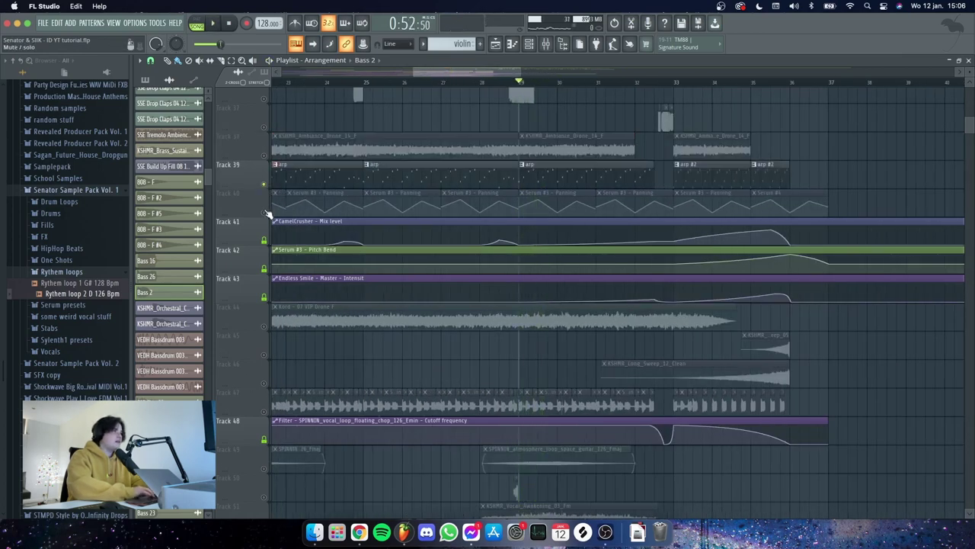
pyautogui.click(266, 213)
pyautogui.scroll(4, 575, 84)
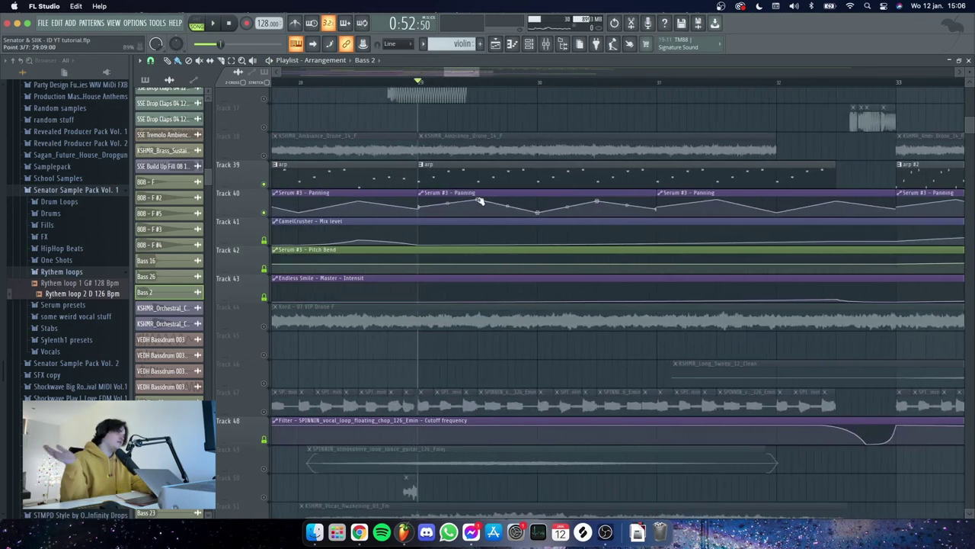
pyautogui.press('space')
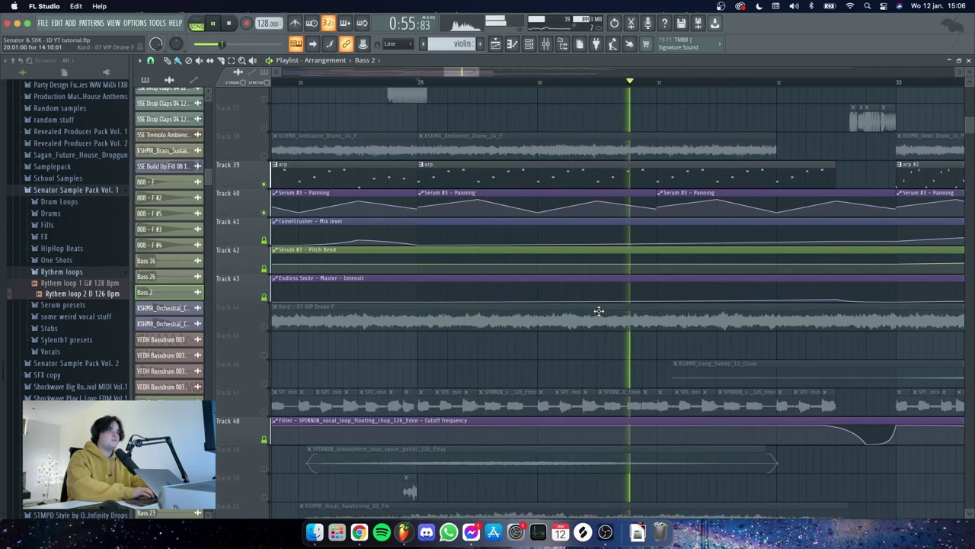
pyautogui.press('space')
pyautogui.scroll(-4, 518, 90)
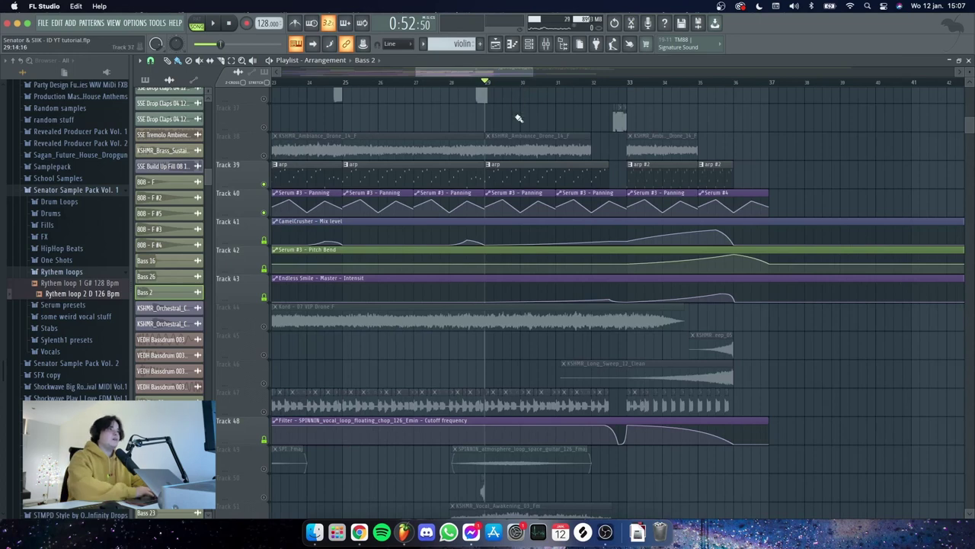
# Solo the SSE Build Up Fill 08 clip on track 33 and play it from bar 29
pyautogui.scroll(5, 518, 121)
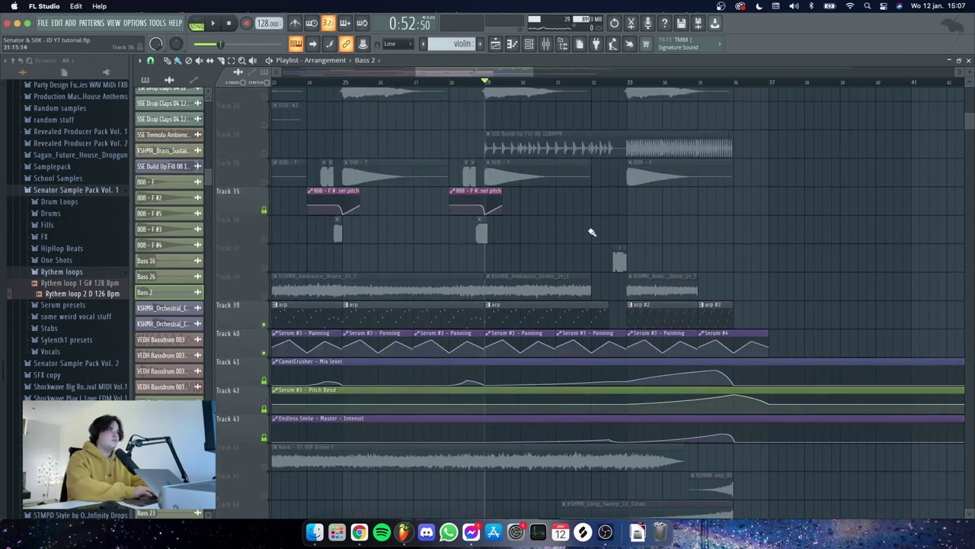
pyautogui.scroll(3, 592, 231)
pyautogui.click(263, 246)
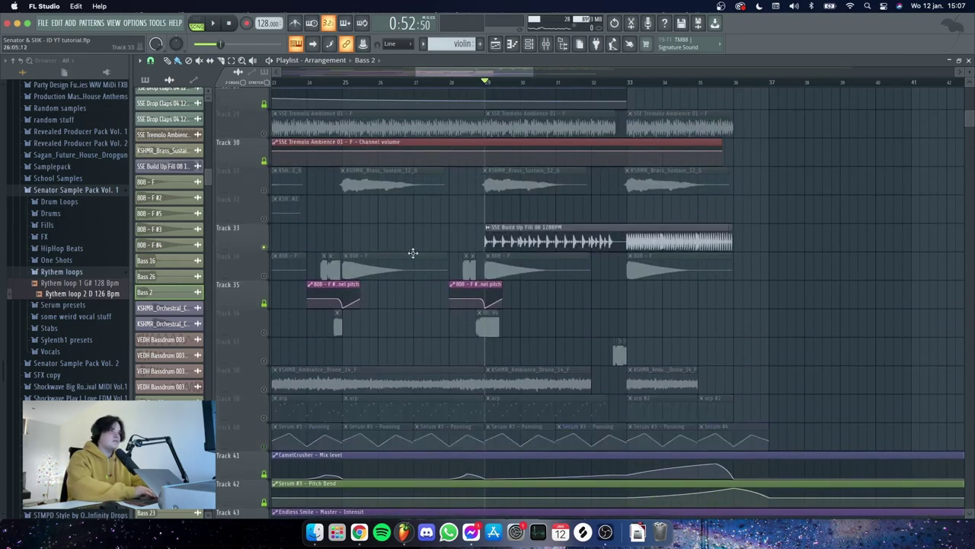
pyautogui.press('space')
pyautogui.press('space')
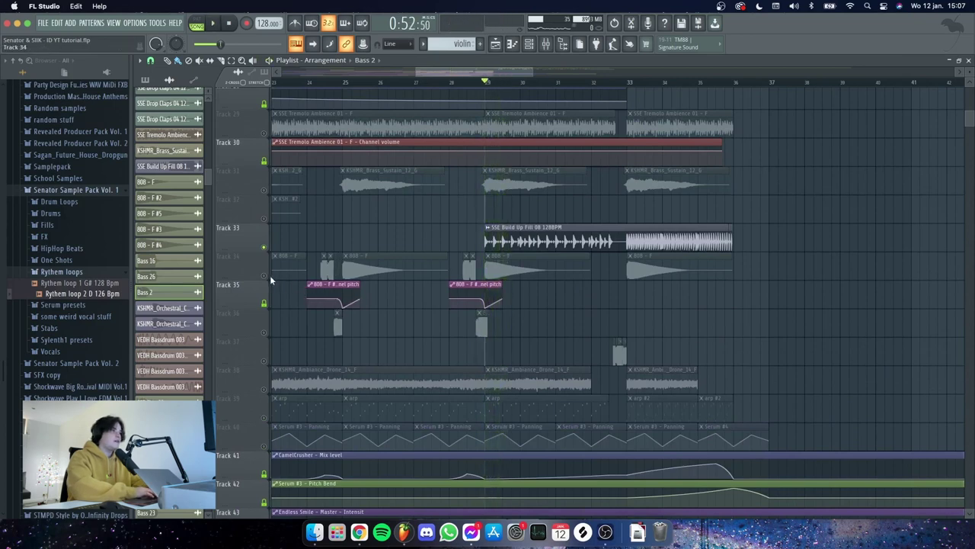
# Add the 808 - F clips on track 34 to the build-up fill and play both from bar 29
pyautogui.click(265, 275)
pyautogui.press('space')
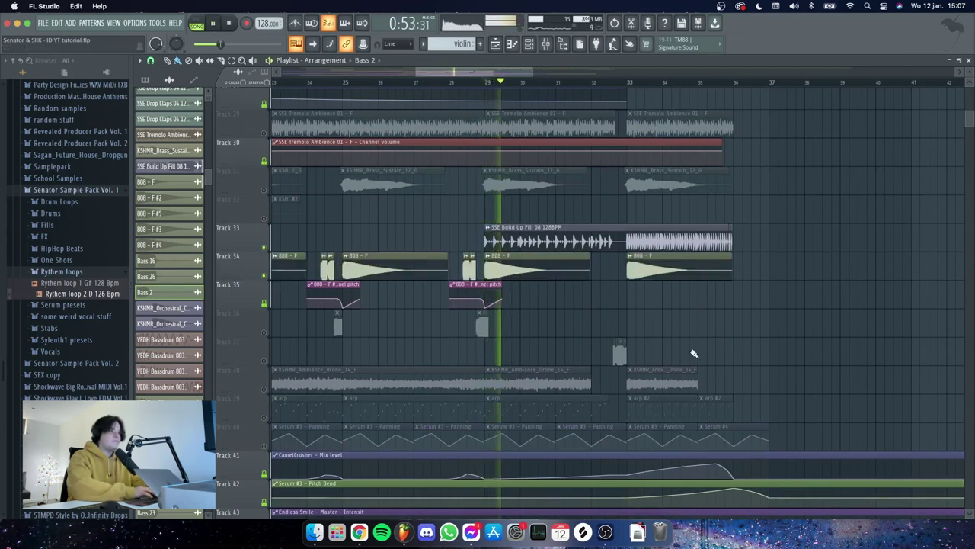
pyautogui.press('space')
# Show the 808 - F sample settings and the CamelCrusher effect on its mixer track
pyautogui.doubleClick(531, 271)
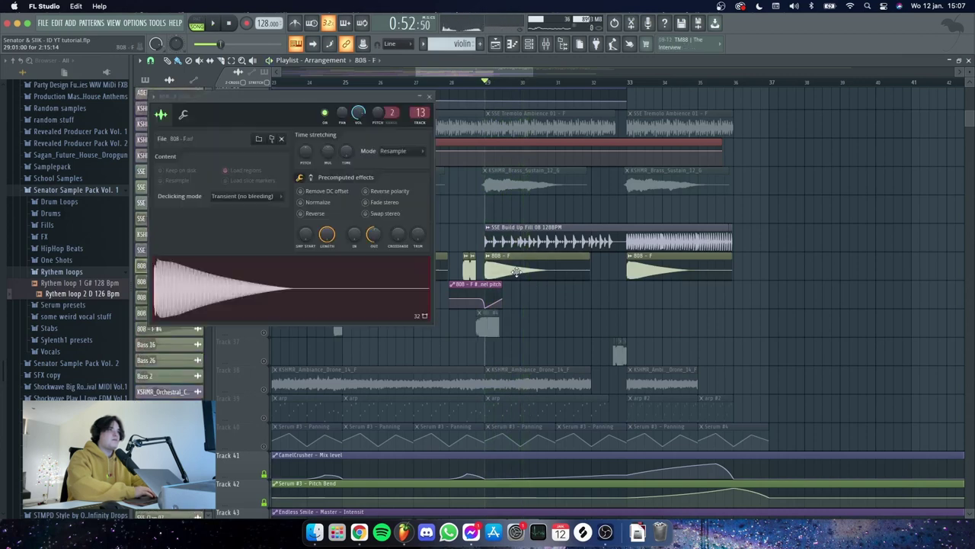
pyautogui.doubleClick(419, 113)
pyautogui.click(923, 141)
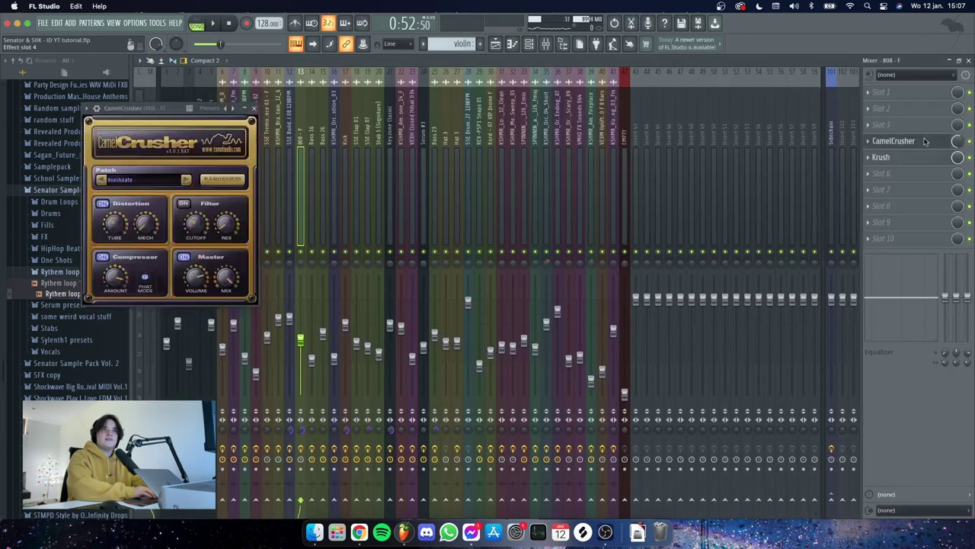
pyautogui.click(924, 141)
pyautogui.click(923, 141)
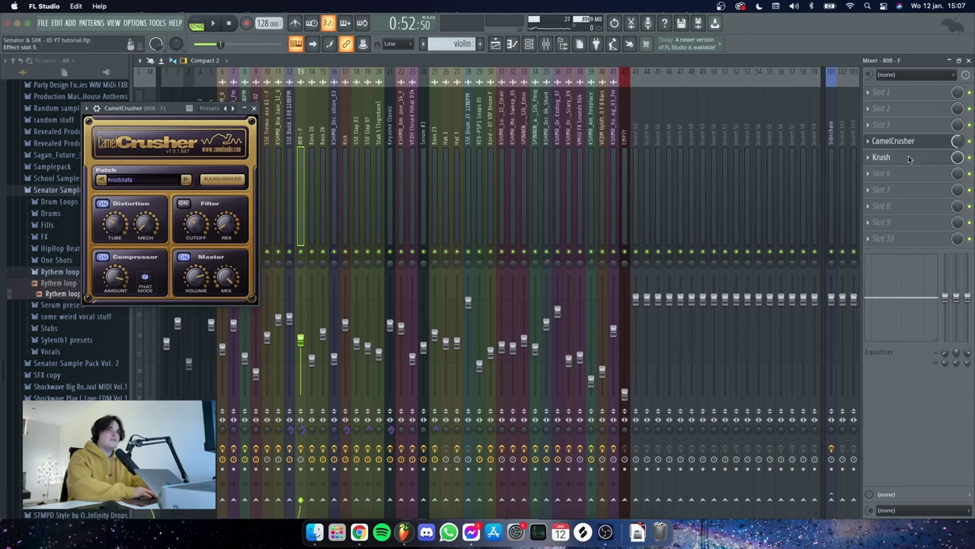
# Show the Krush effect on the 808 - F mixer track, close it, and return to the playlist
pyautogui.click(884, 157)
pyautogui.moveTo(248, 96); pyautogui.dragTo(264, 124)
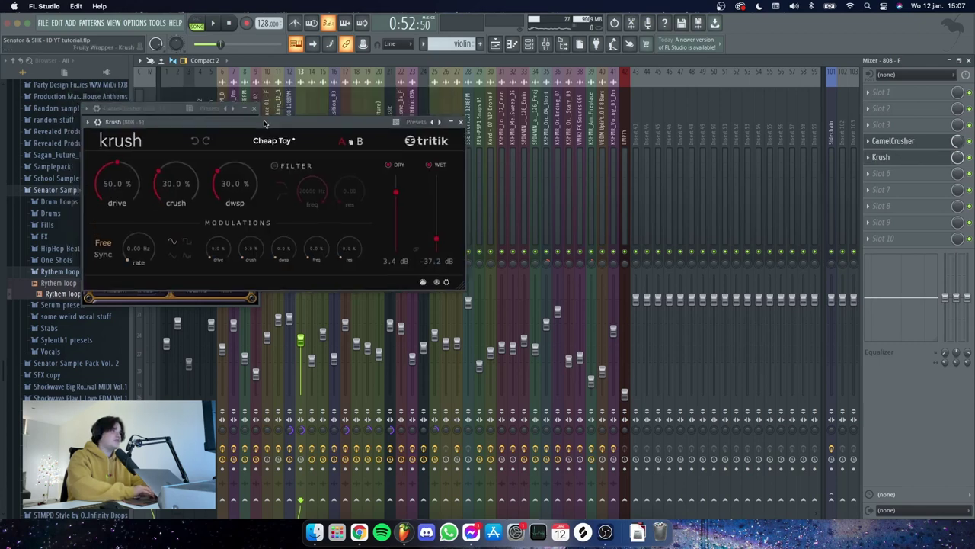
pyautogui.click(460, 122)
pyautogui.click(495, 43)
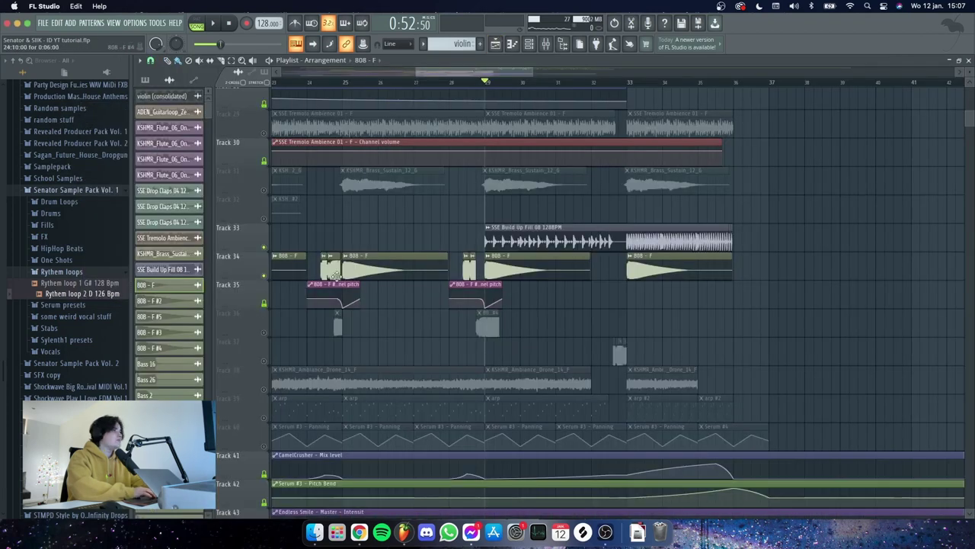
# Solo the 808 - F #4 clips on track 36 and play them from the middle of bar 28
pyautogui.click(264, 333)
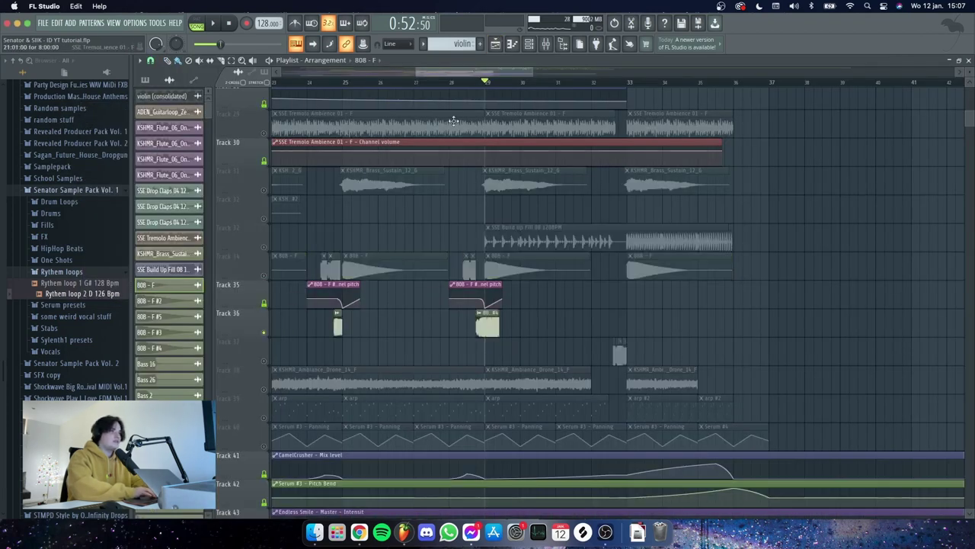
pyautogui.click(470, 83)
pyautogui.press('space')
pyautogui.press('space')
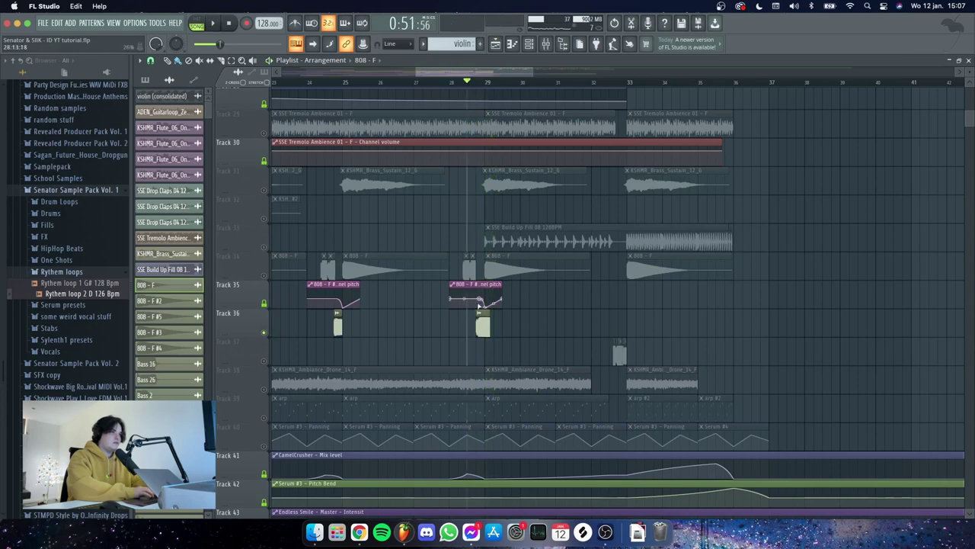
pyautogui.scroll(3, 493, 90)
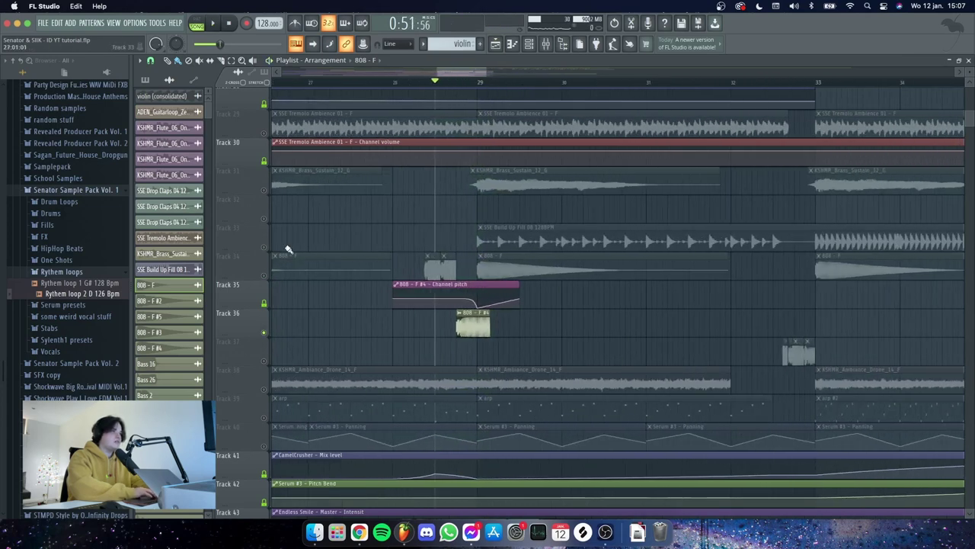
# Add track 34 to the soloed 808 - F #4 track, play both from bar 28, and reactivate all tracks
pyautogui.click(264, 276)
pyautogui.click(412, 82)
pyautogui.press('space')
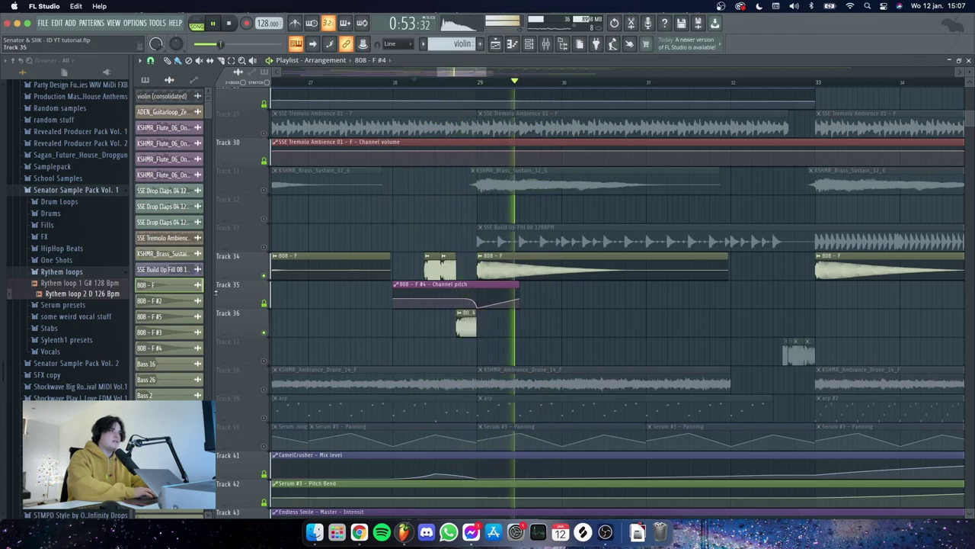
pyautogui.press('space')
pyautogui.rightClick(265, 275)
pyautogui.rightClick(264, 275)
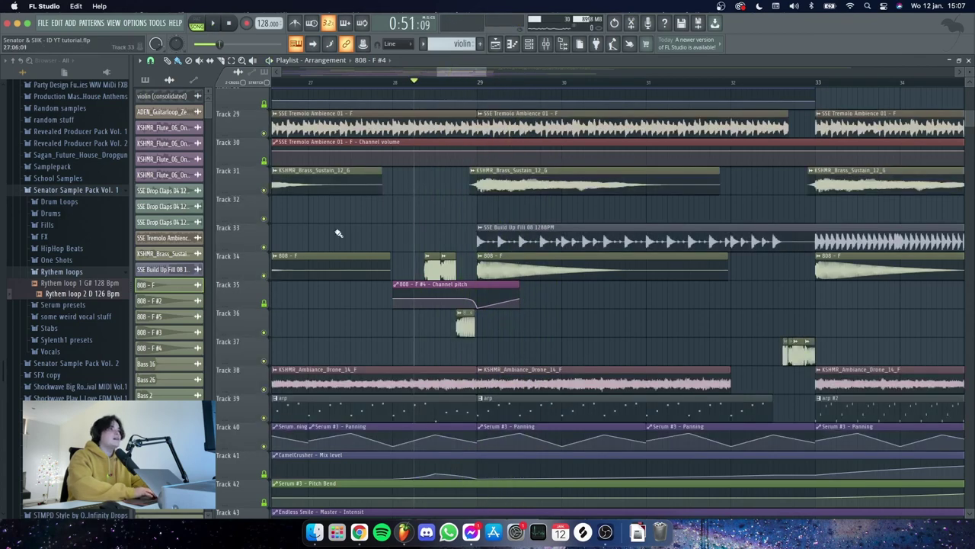
# Solo the KSHMR_Brass_Sustain_12_G clips on track 31 and play them from just before bar 29
pyautogui.scroll(2, 337, 233)
pyautogui.rightClick(264, 261)
pyautogui.click(461, 82)
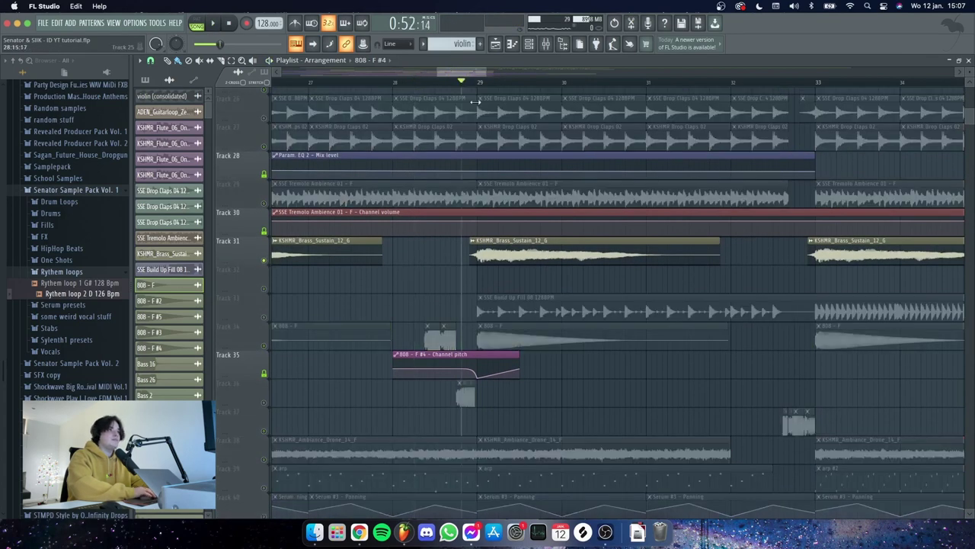
pyautogui.press('space')
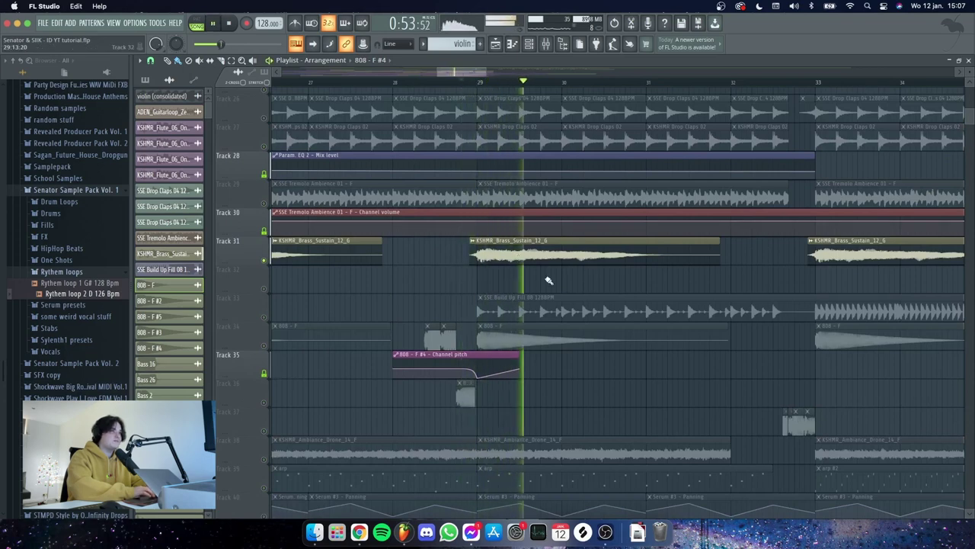
pyautogui.press('space')
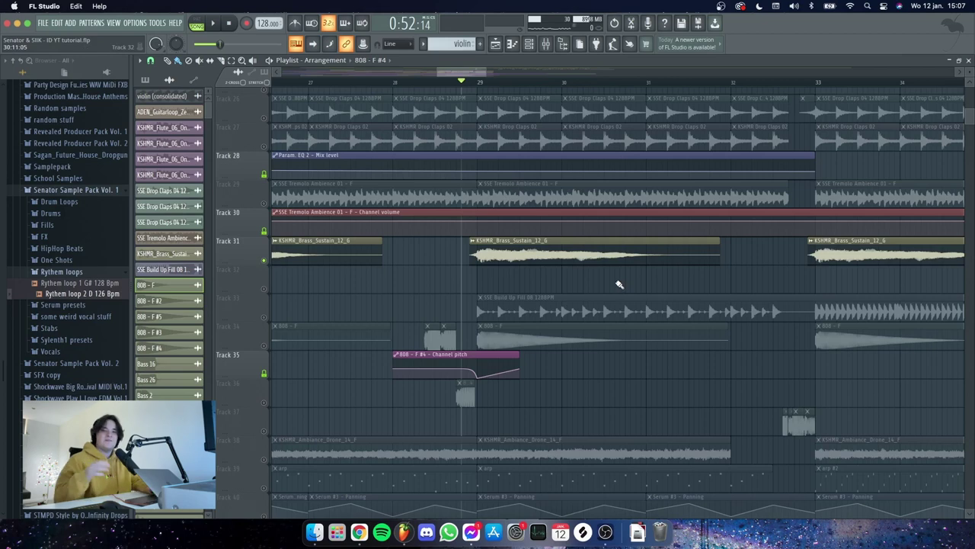
# Solo the violin #2 (consolidated) clips on track 20 and play them from bar 29
pyautogui.scroll(8, 543, 283)
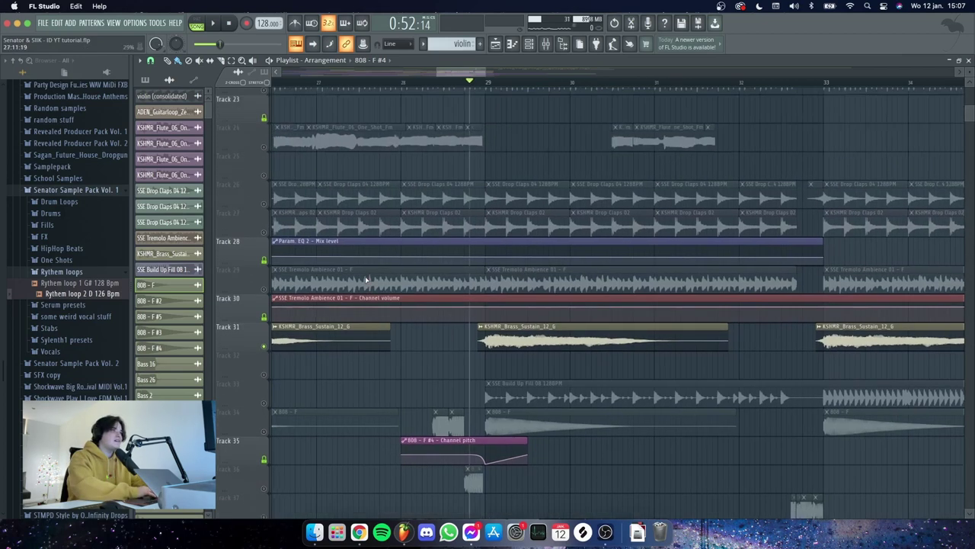
pyautogui.scroll(4, 366, 280)
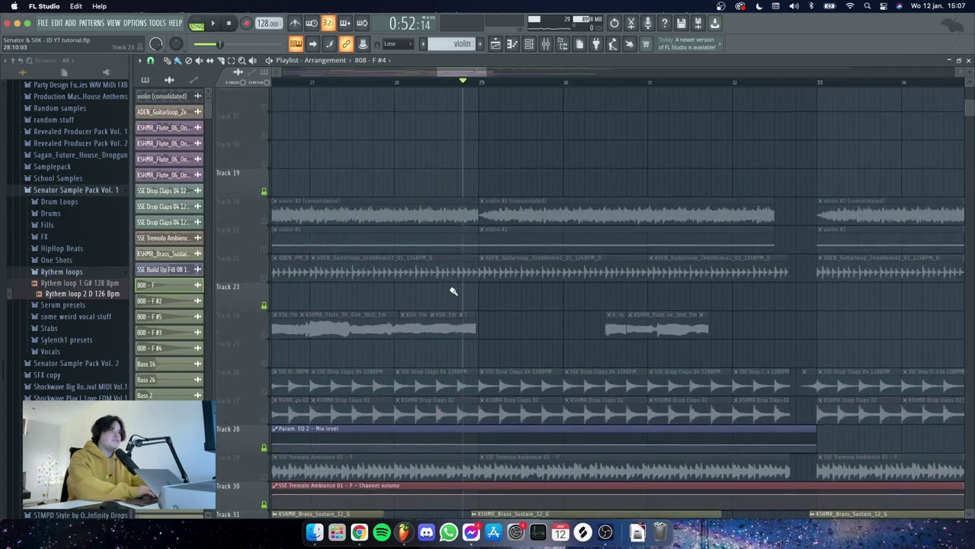
pyautogui.click(265, 275)
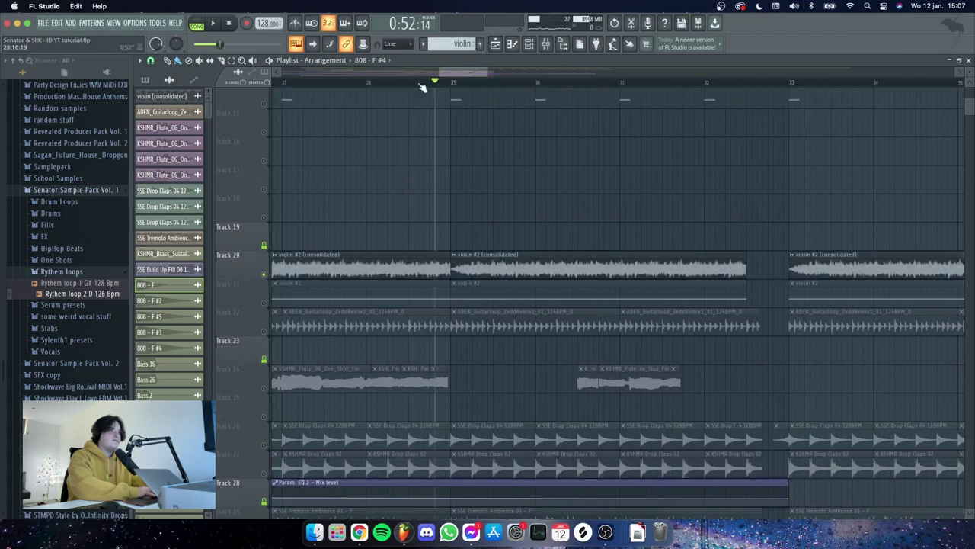
pyautogui.click(450, 81)
pyautogui.press('space')
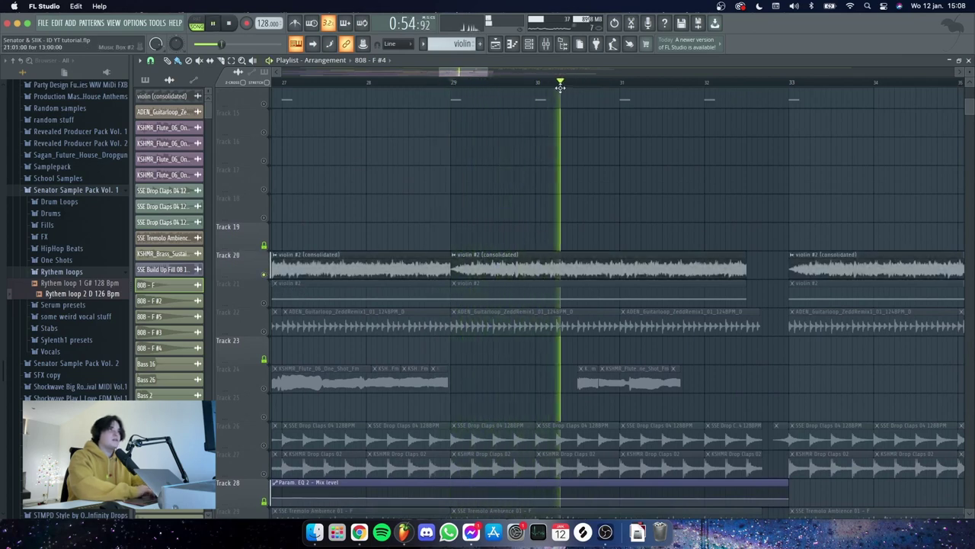
pyautogui.press('space')
# Solo the music box #2 pattern on track 14 and play it from bar 5
pyautogui.scroll(-4, 573, 86)
pyautogui.scroll(-3, 634, 192)
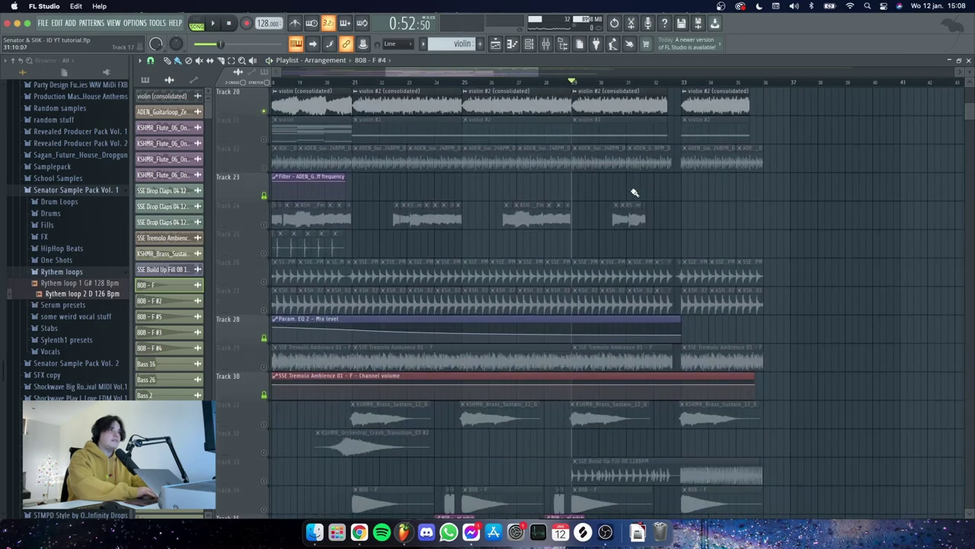
pyautogui.scroll(5, 634, 192)
pyautogui.scroll(1, 634, 192)
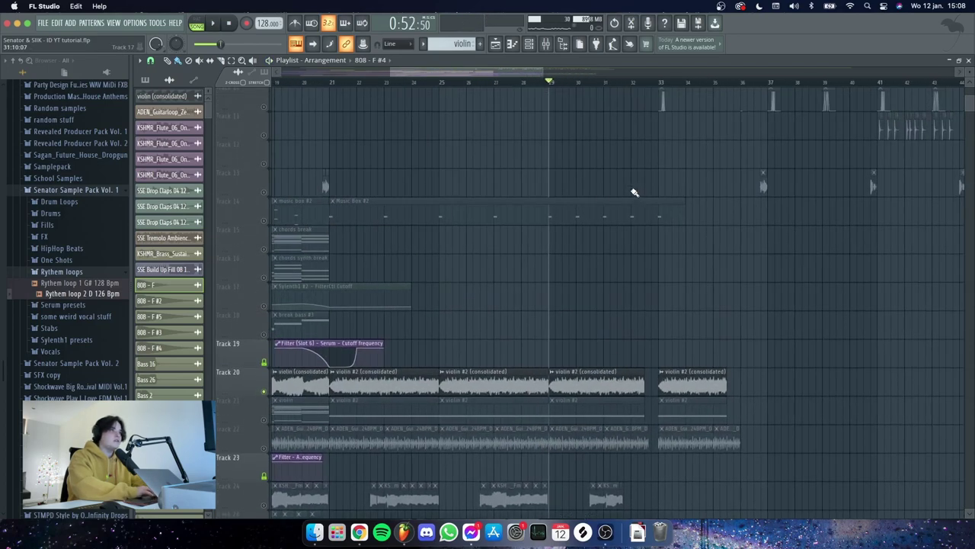
pyautogui.rightClick(264, 222)
pyautogui.moveTo(419, 74); pyautogui.dragTo(365, 73)
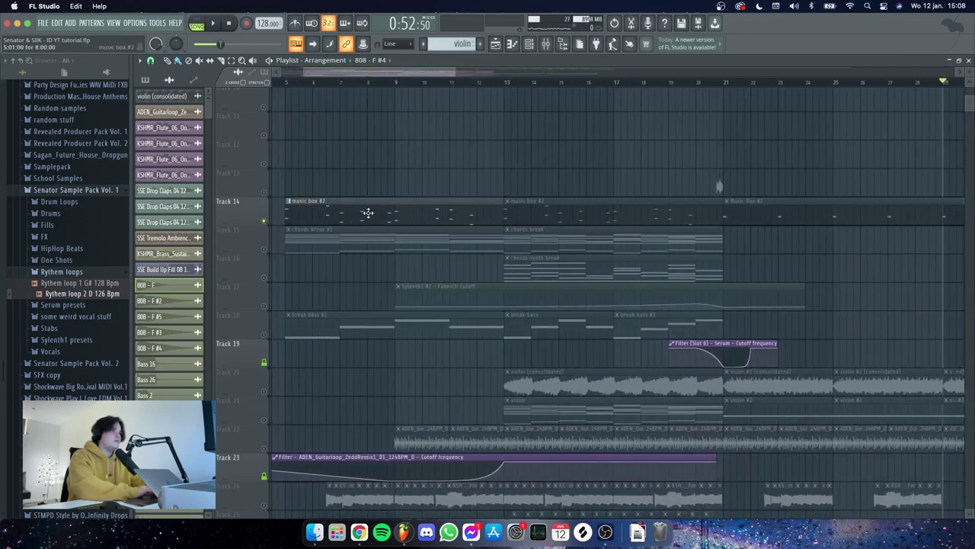
pyautogui.click(285, 82)
pyautogui.press('space')
# Show the Keyzone Classic mixer track during playback, release its solo, and return to the playlist
pyautogui.press('F9')
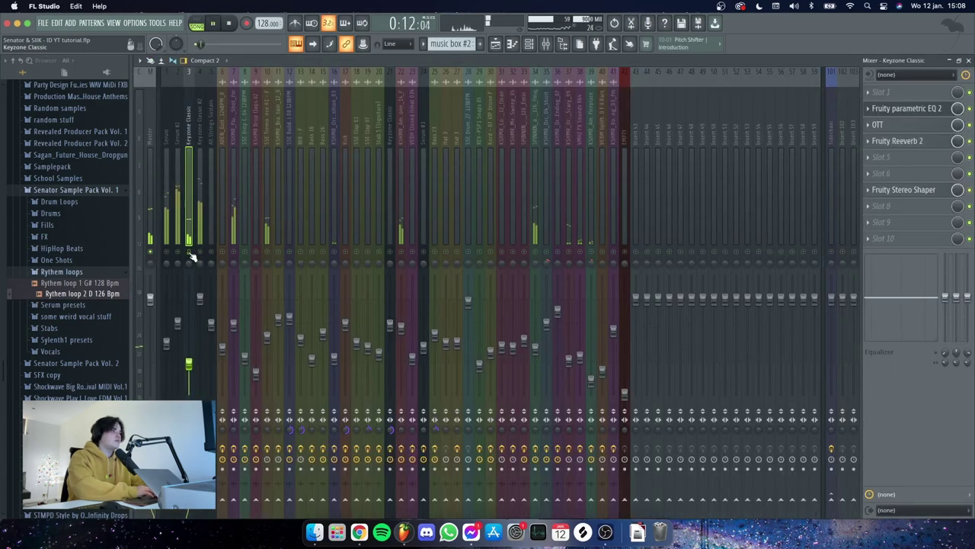
pyautogui.press('space')
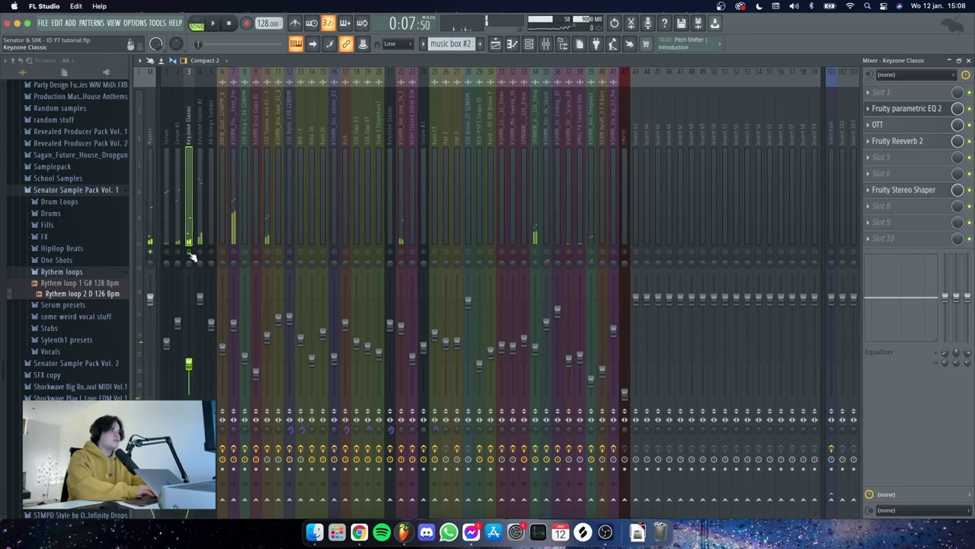
pyautogui.rightClick(190, 252)
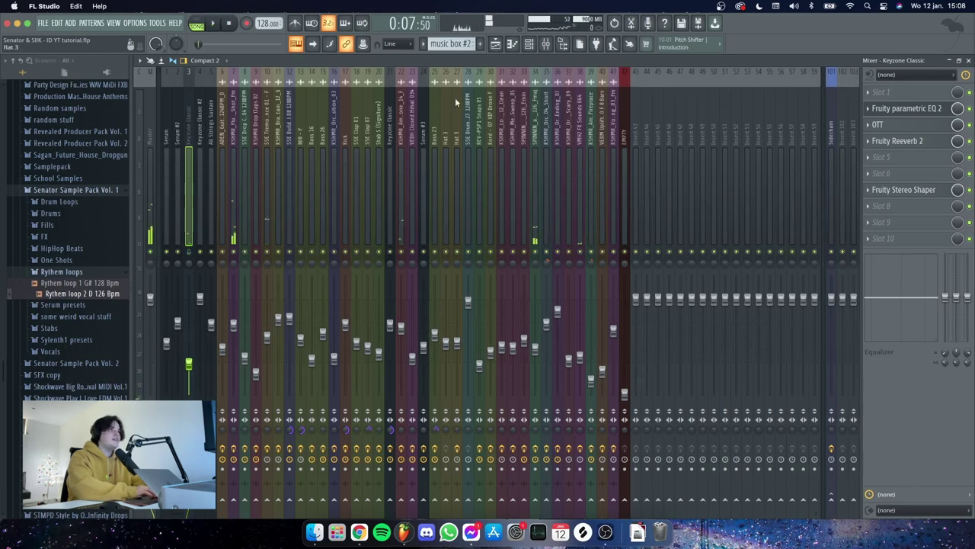
pyautogui.click(496, 43)
# Solo the transition clips on track 13 and play them from just before bar 21
pyautogui.hscroll(3, 505, 85)
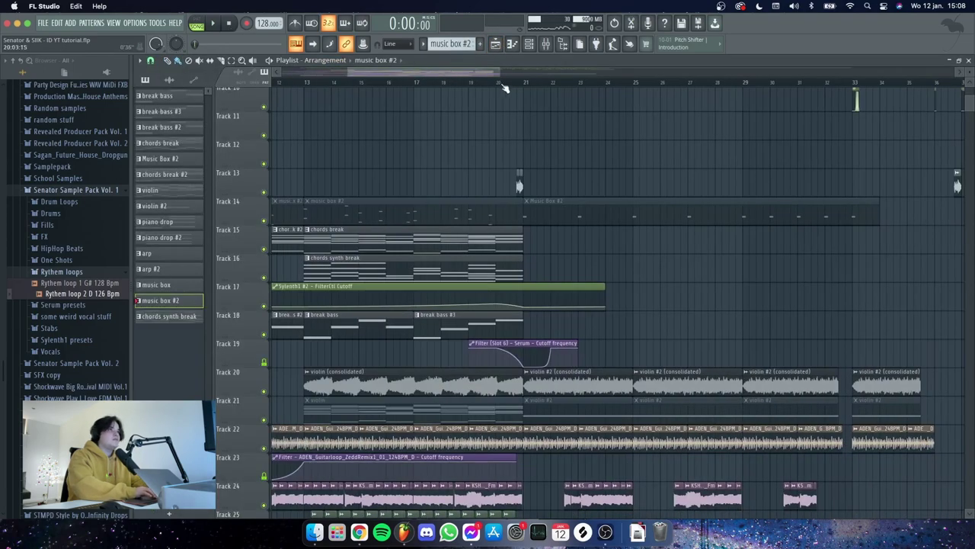
pyautogui.scroll(3, 522, 84)
pyautogui.click(423, 84)
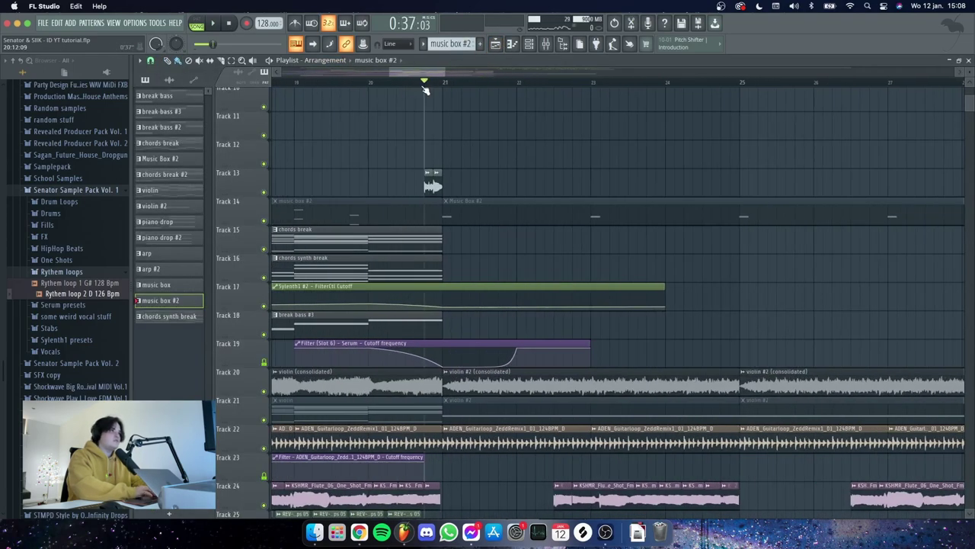
pyautogui.rightClick(264, 192)
pyautogui.press('space')
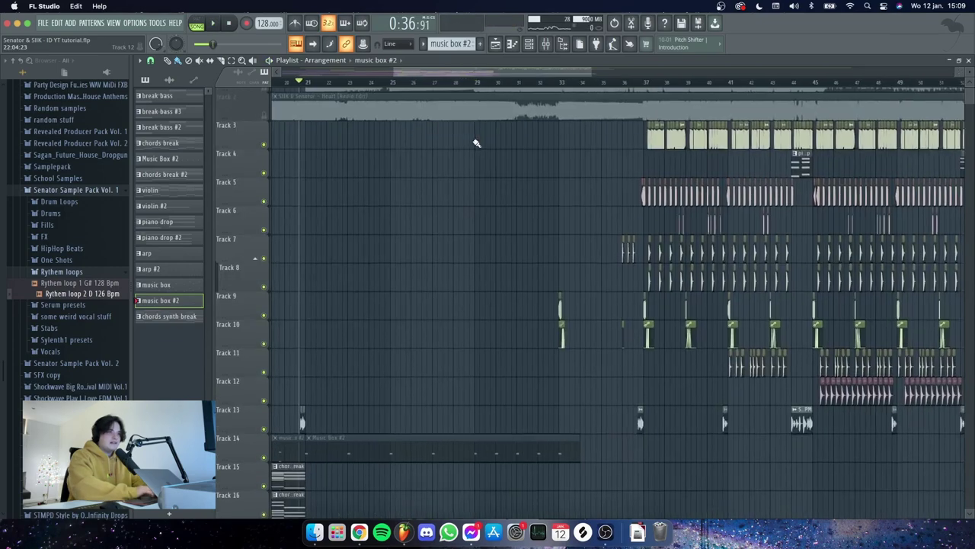
# Play the full arrangement from bar 33 with all tracks active
pyautogui.scroll(-5, 476, 142)
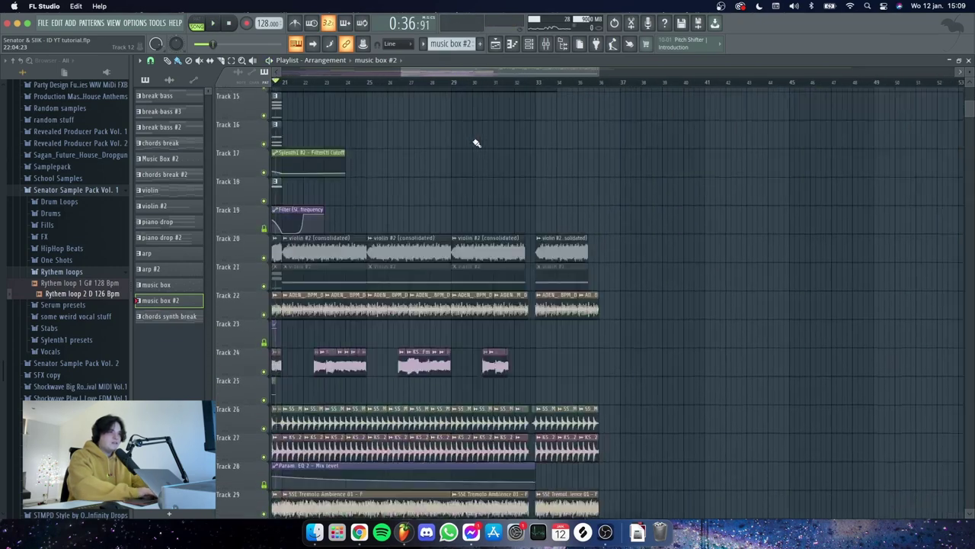
pyautogui.scroll(-3, 476, 143)
pyautogui.press('space')
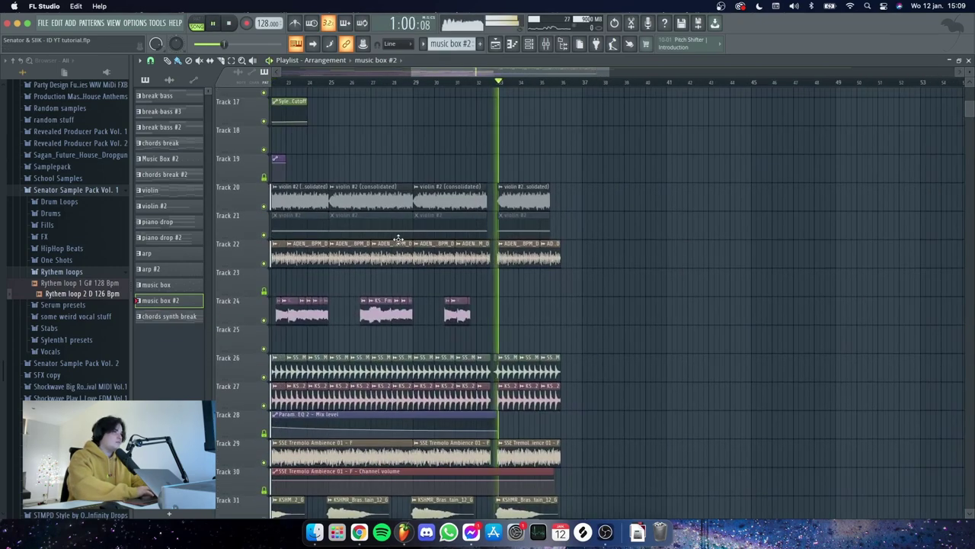
pyautogui.scroll(-8, 708, 282)
pyautogui.press('space')
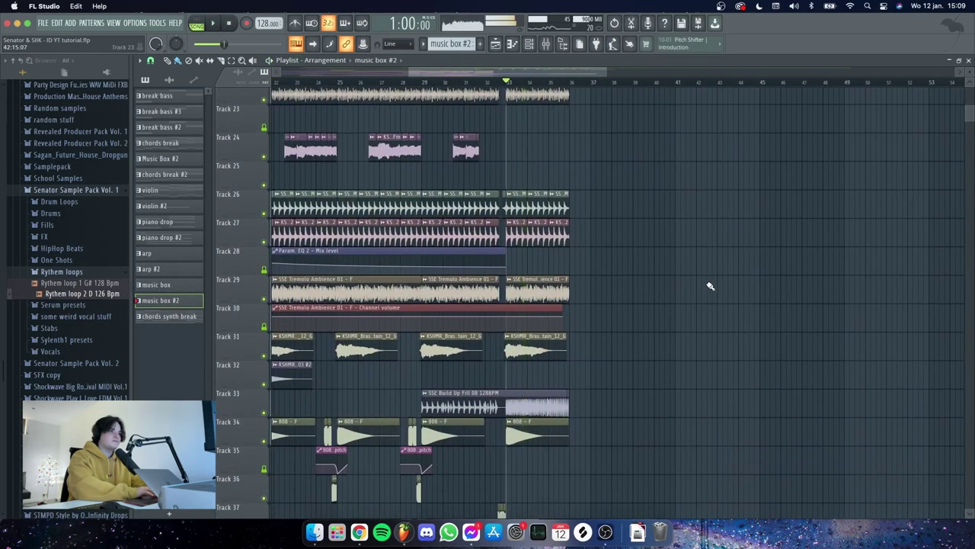
# Solo the 808 clips on track 34, play them from bar 33, and release the solo
pyautogui.scroll(-10, 710, 285)
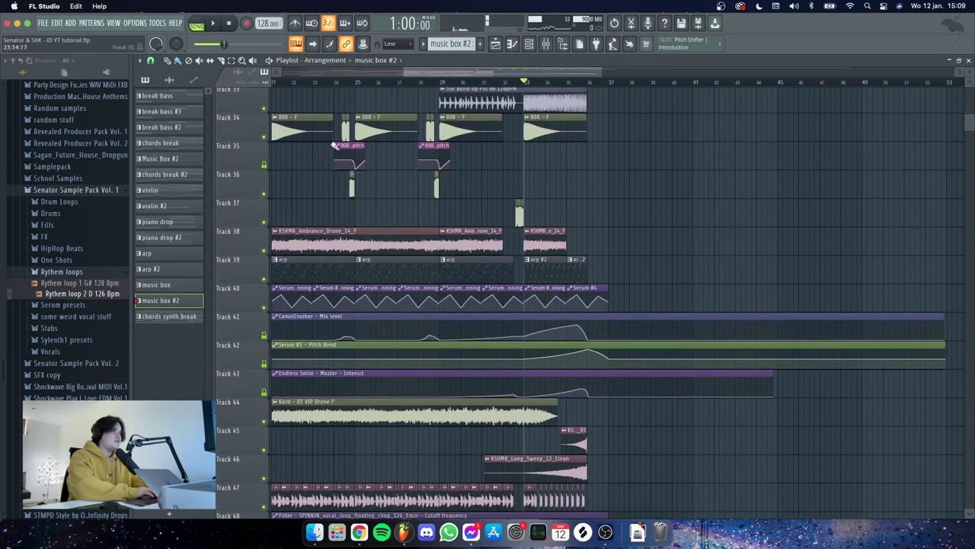
pyautogui.rightClick(267, 136)
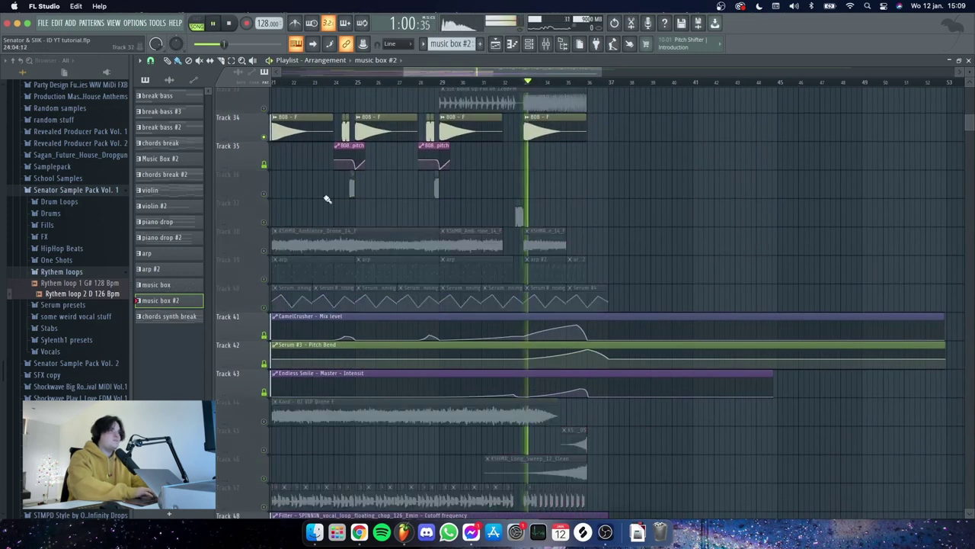
pyautogui.rightClick(266, 138)
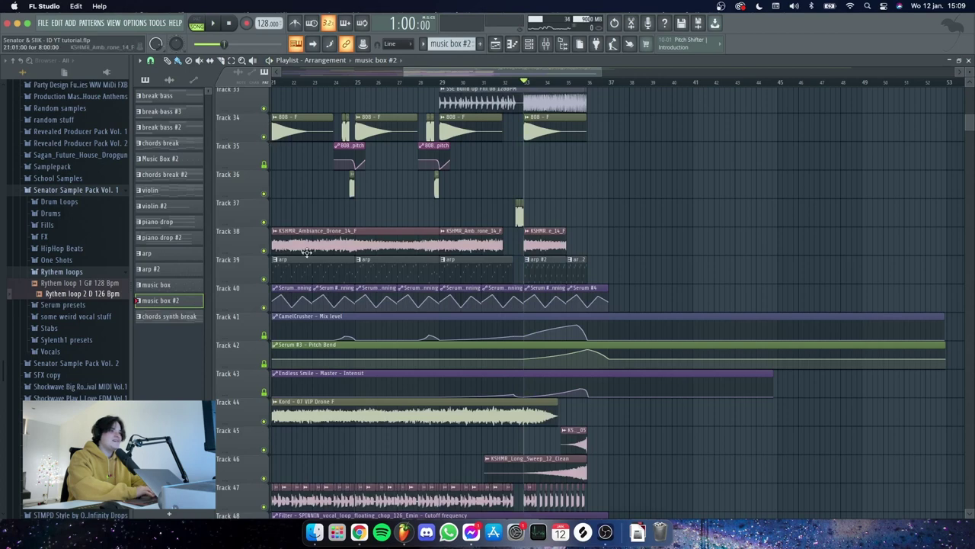
# Solo the vocal chop loop on track 47, play it from bar 33 with its filter cutoff automation, and release the solo
pyautogui.scroll(-10, 306, 252)
pyautogui.scroll(5, 570, 87)
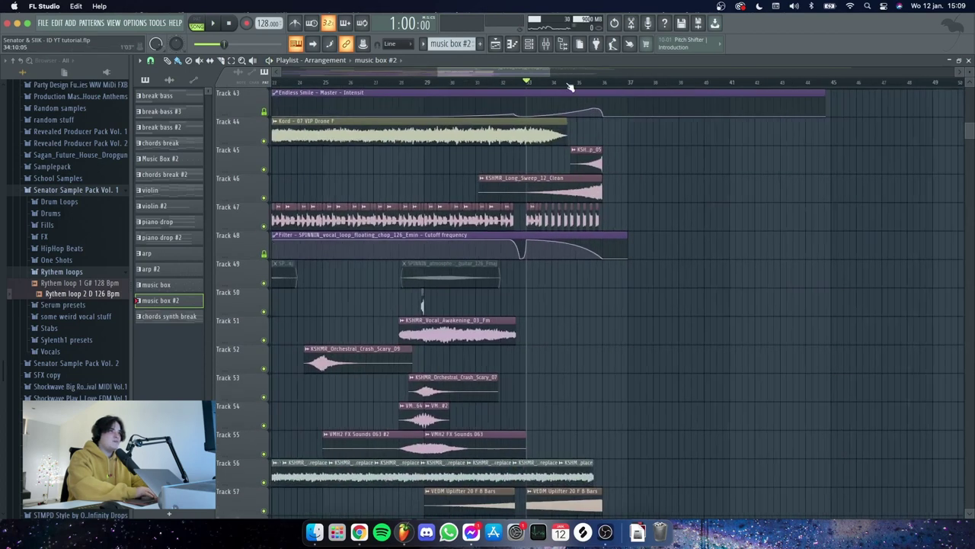
pyautogui.rightClick(265, 225)
pyautogui.press('space')
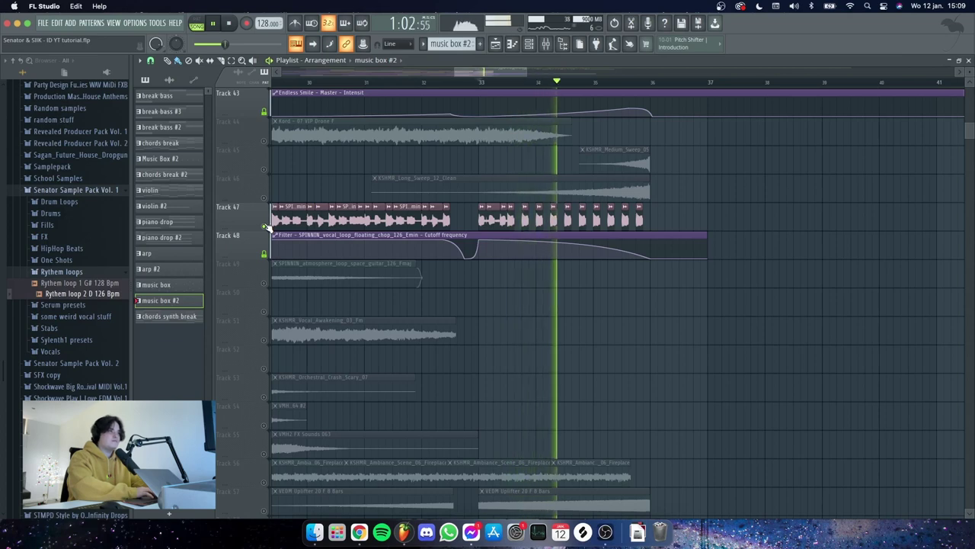
pyautogui.press('space')
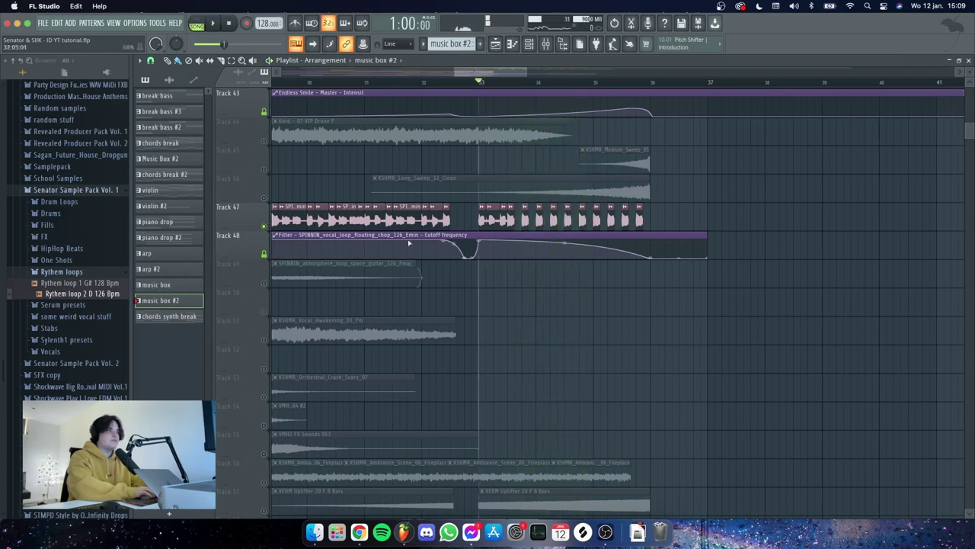
pyautogui.rightClick(266, 226)
# Solo the VEDM Uplifter clips on track 57 and play them from bar 33
pyautogui.scroll(-5, 359, 334)
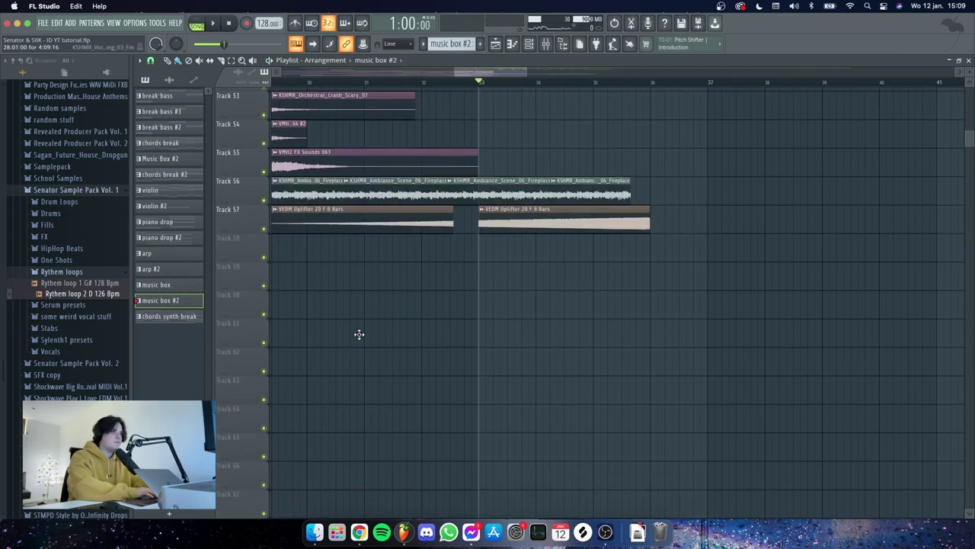
pyautogui.rightClick(263, 229)
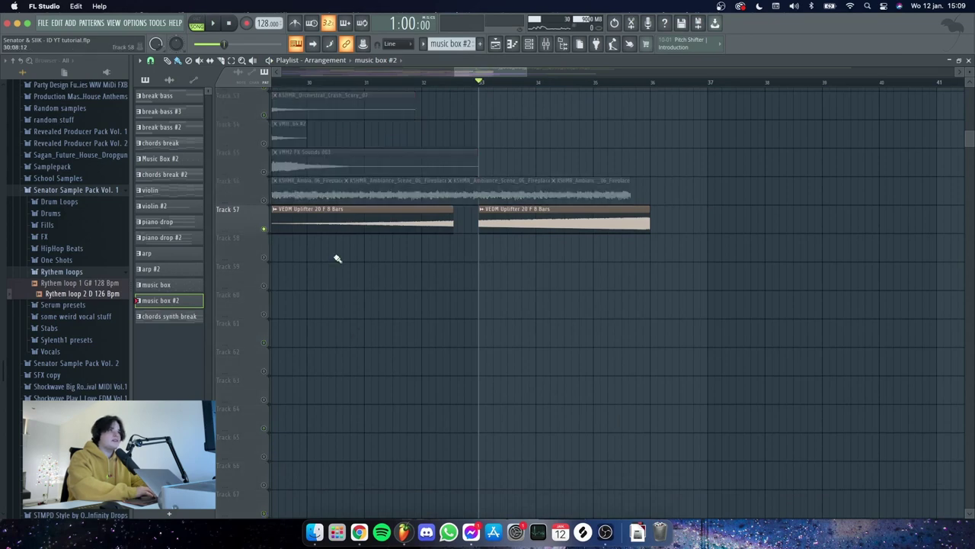
pyautogui.press('space')
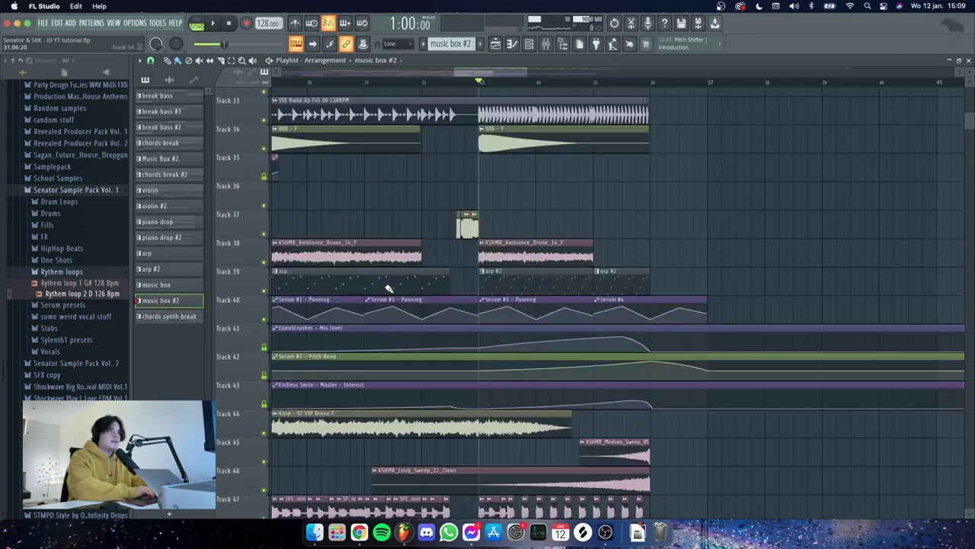
# Solo the signature stab on track 9 and play its bar 33 hit several times without the reverb automation
pyautogui.scroll(12, 388, 288)
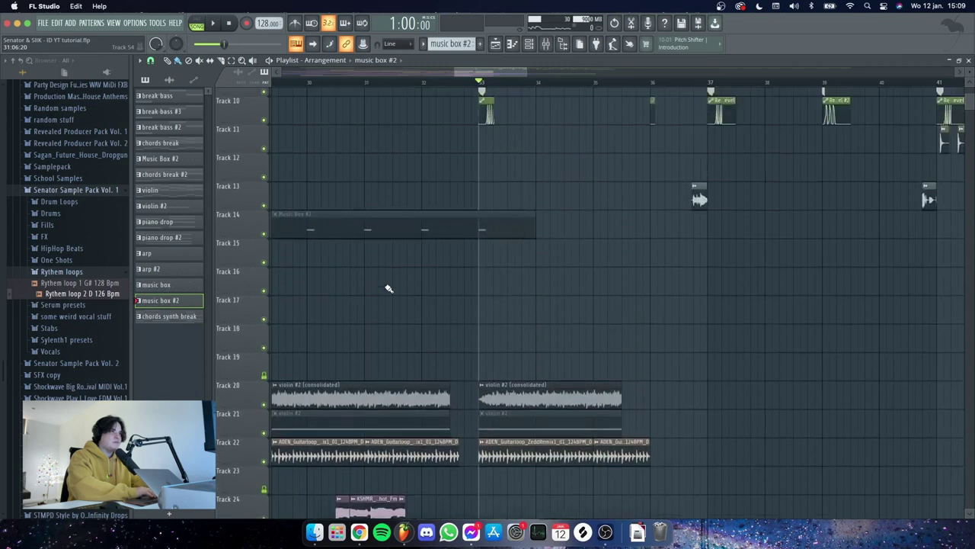
pyautogui.scroll(3, 388, 288)
pyautogui.rightClick(263, 266)
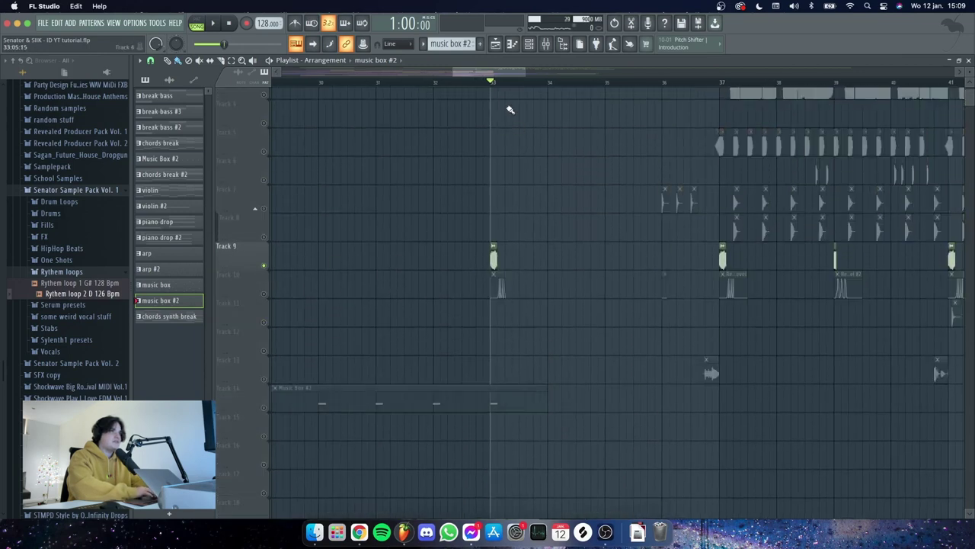
pyautogui.press('space')
pyautogui.press('space')
pyautogui.press('space')
pyautogui.scroll(3, 503, 86)
pyautogui.press('space')
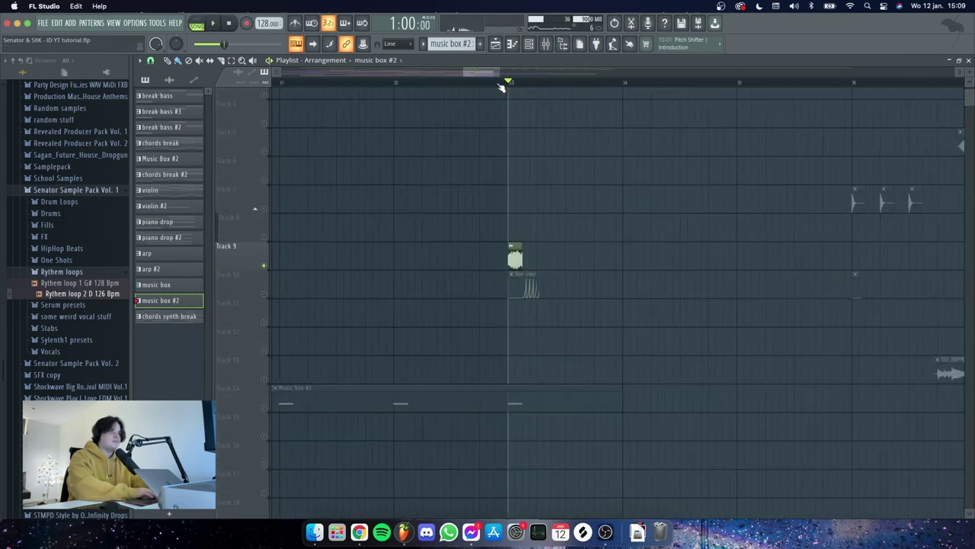
pyautogui.moveTo(501, 86); pyautogui.dragTo(705, 137)
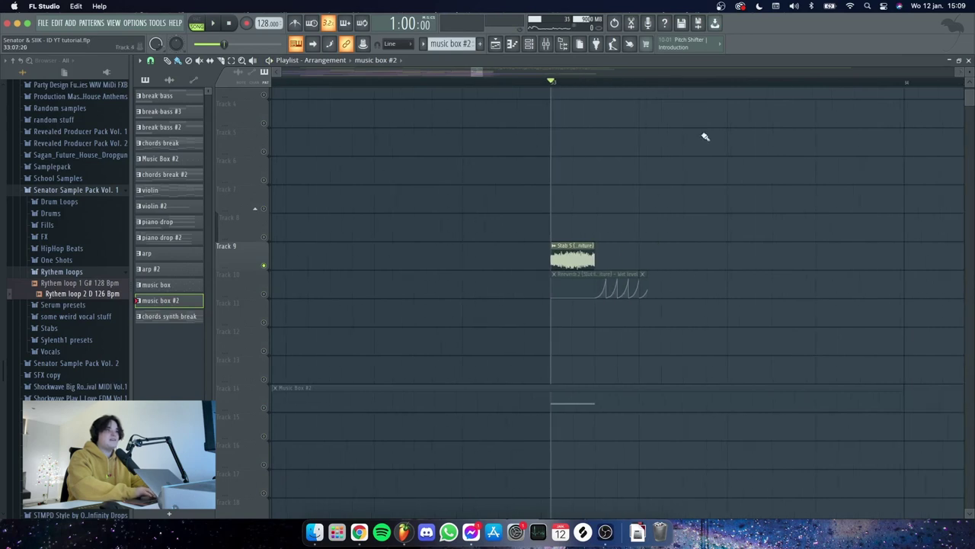
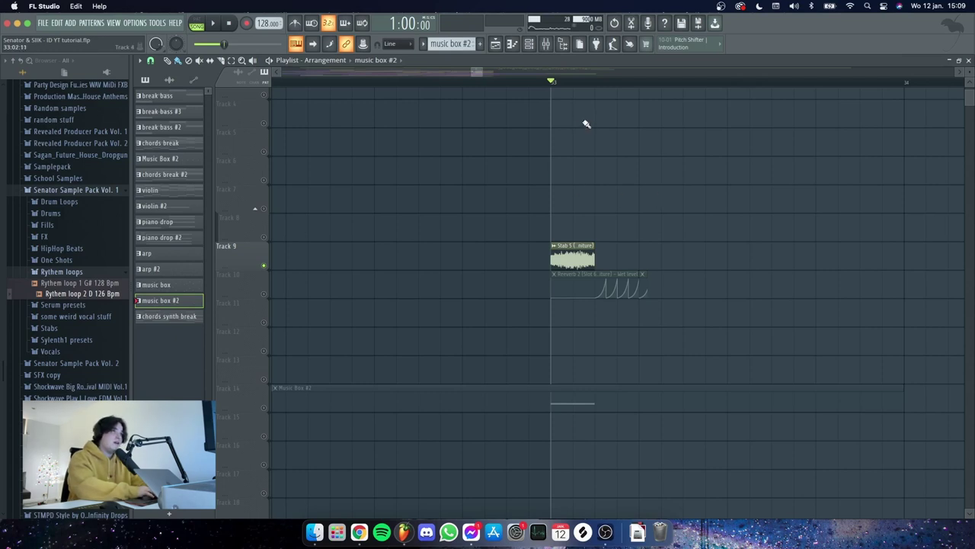
pyautogui.press('space')
pyautogui.press('space')
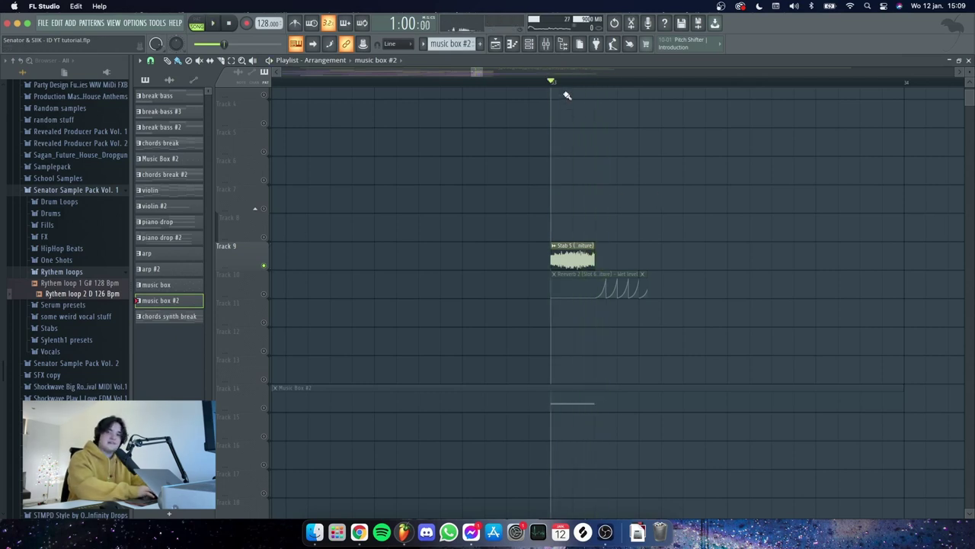
pyautogui.press('space')
pyautogui.press('space')
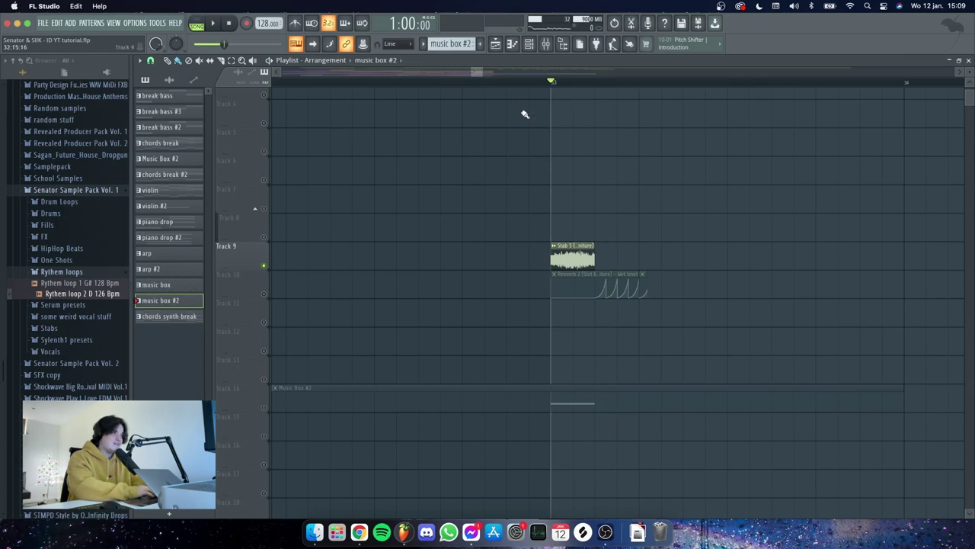
# Enable the reverb wet level automation on track 10, play the stab with it from bar 33, and reactivate all tracks
pyautogui.click(264, 295)
pyautogui.press('space')
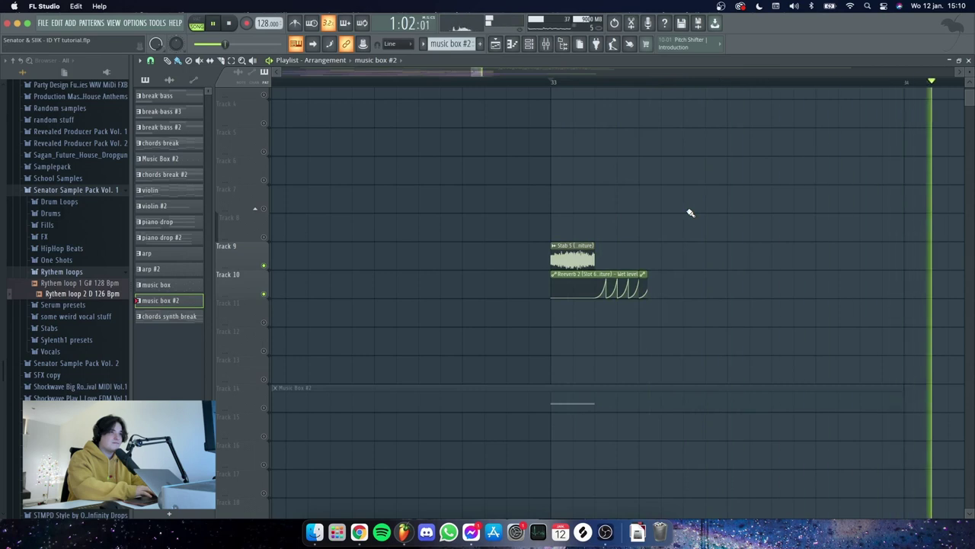
pyautogui.press('space')
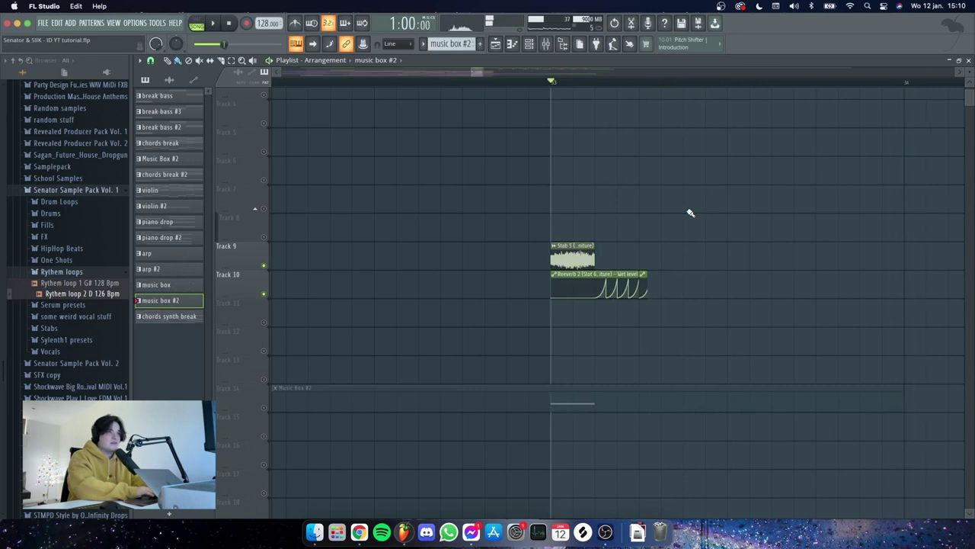
pyautogui.rightClick(265, 266)
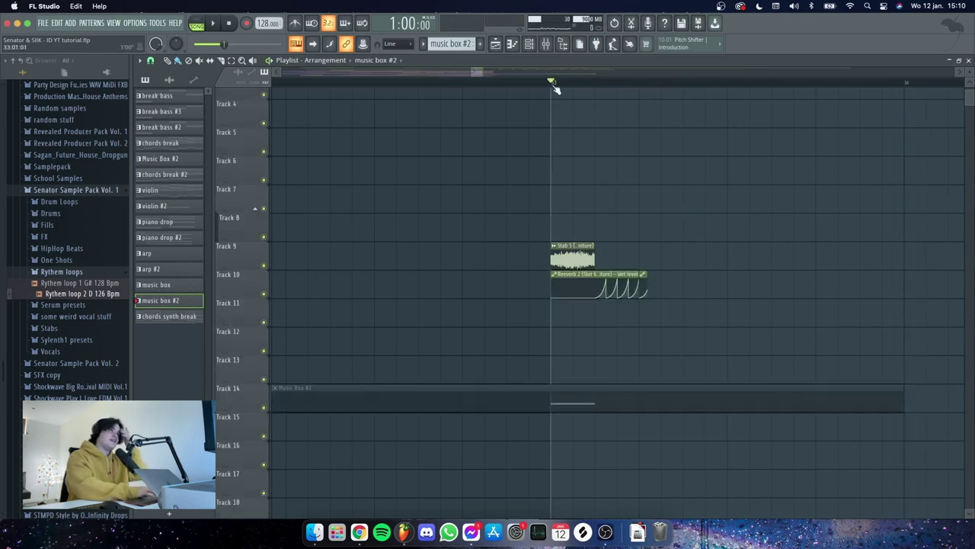
# Examine how the build-up layers from bar 33 lead into the drop tracks starting at bar 37
pyautogui.scroll(-8, 556, 88)
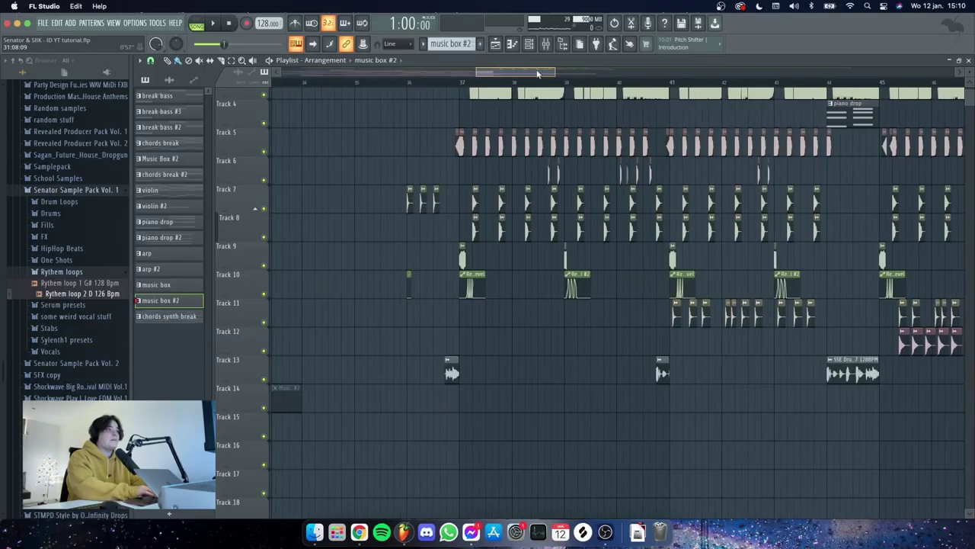
pyautogui.moveTo(556, 72); pyautogui.dragTo(534, 71)
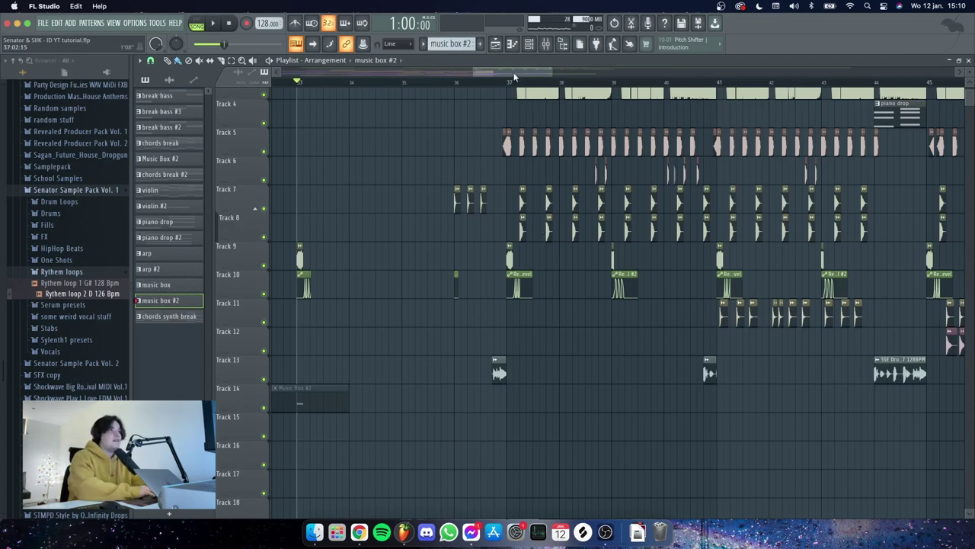
pyautogui.moveTo(514, 76); pyautogui.dragTo(494, 76)
pyautogui.scroll(3, 549, 146)
pyautogui.hscroll(2, 549, 146)
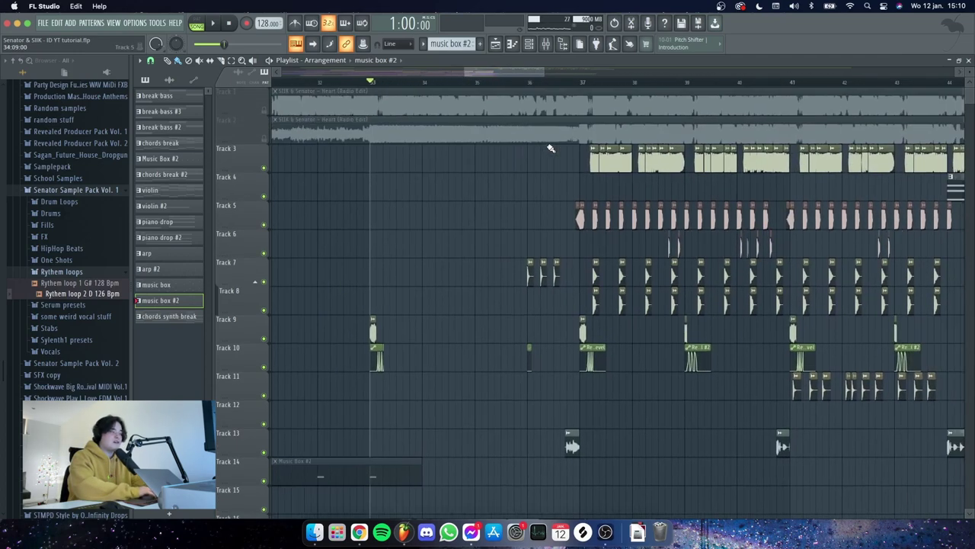
pyautogui.scroll(-5, 499, 196)
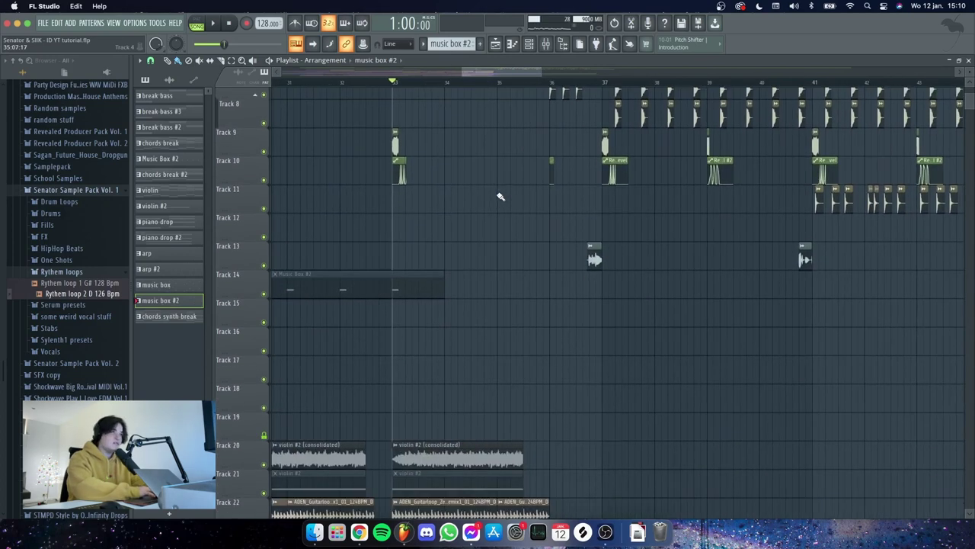
pyautogui.scroll(-8, 505, 244)
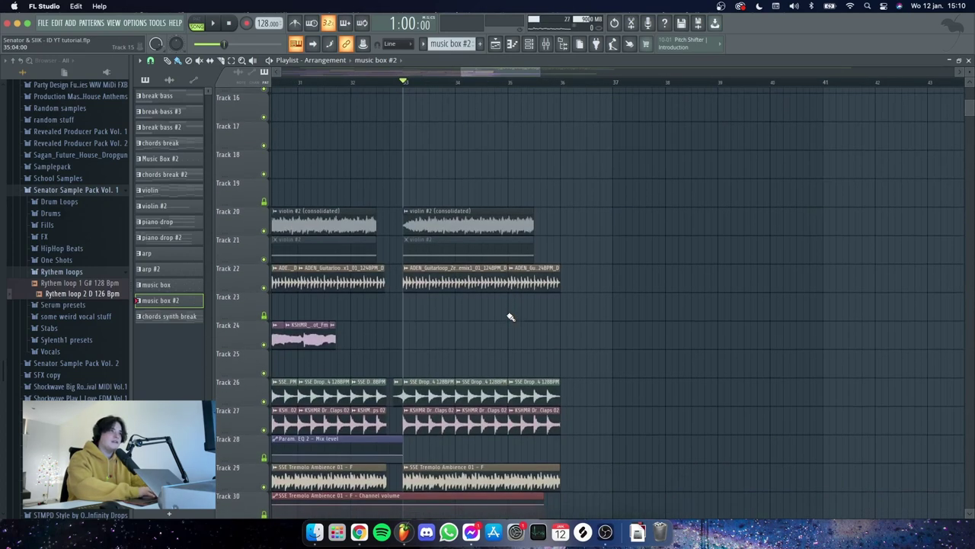
pyautogui.scroll(11, 510, 317)
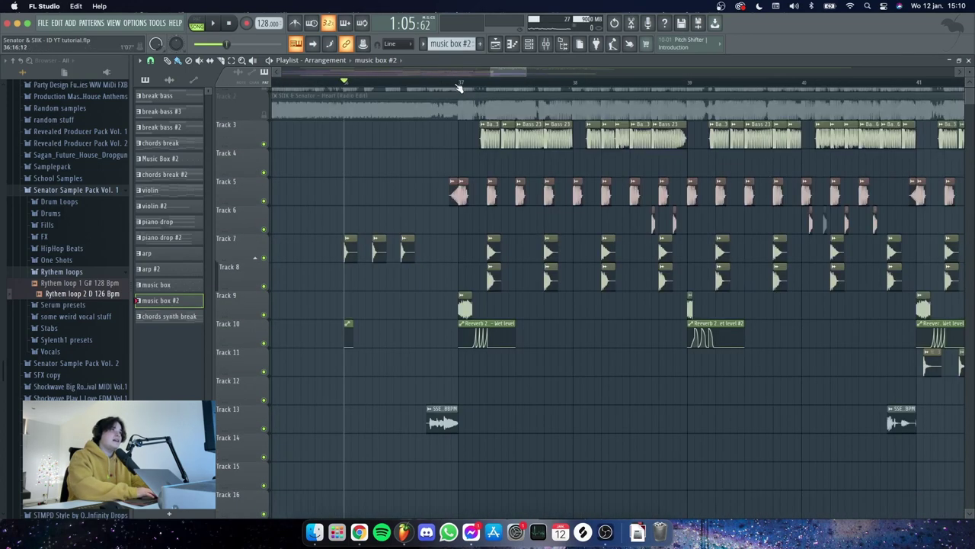
# Place the playback position just before bar 37 and inspect the Bass 23 sample's channel settings on track 3
pyautogui.click(453, 83)
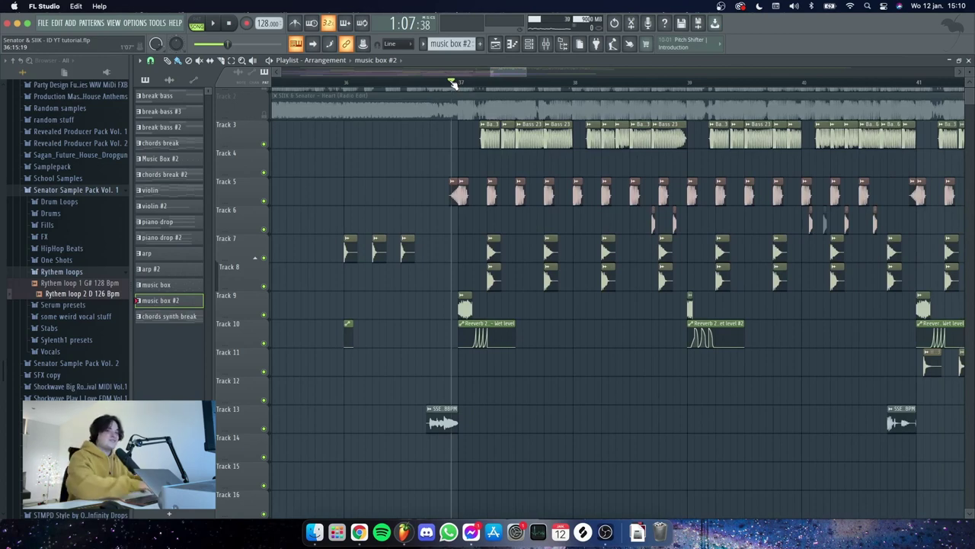
pyautogui.moveTo(504, 72); pyautogui.dragTo(502, 71)
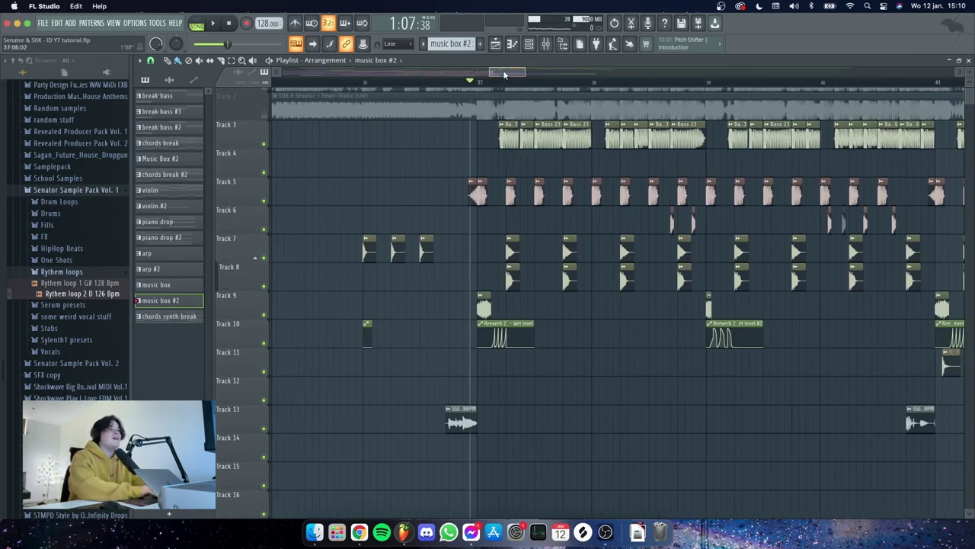
pyautogui.doubleClick(546, 128)
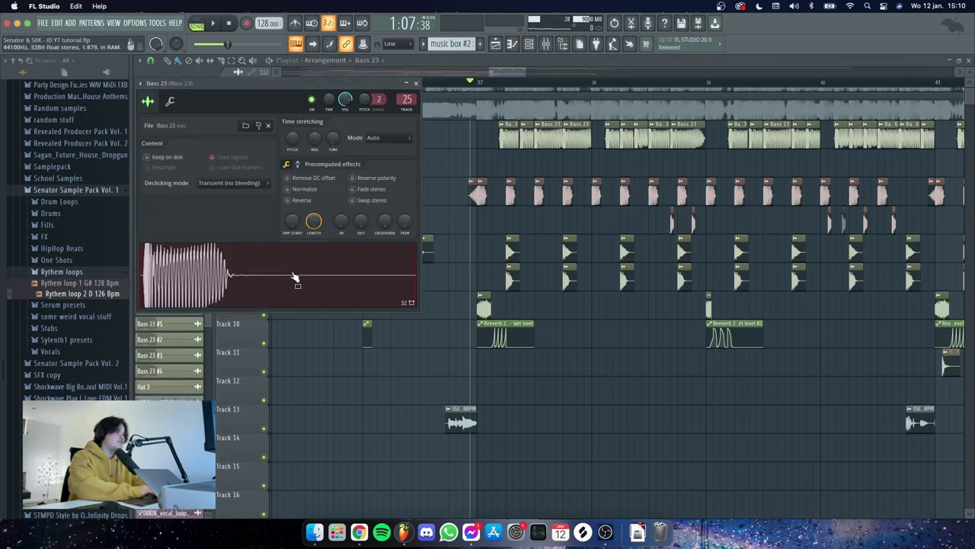
pyautogui.click(416, 82)
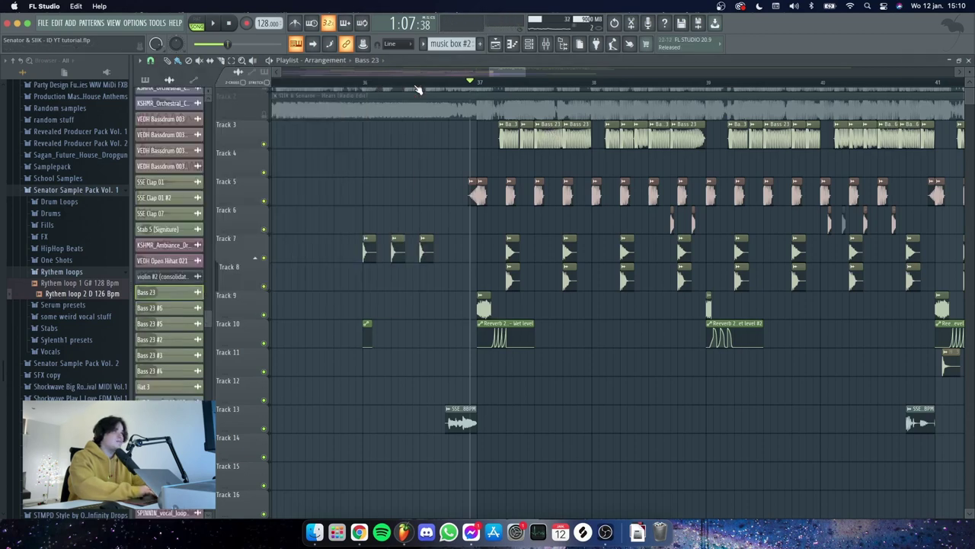
# Play the first part of the drop with all tracks active, from just before bar 37 to the end of bar 44
pyautogui.moveTo(471, 82); pyautogui.dragTo(455, 83)
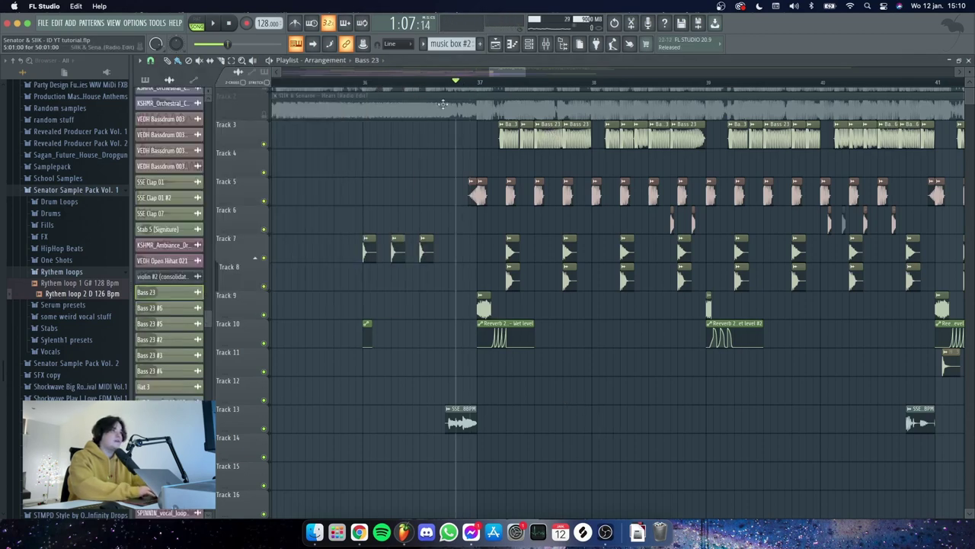
pyautogui.press('space')
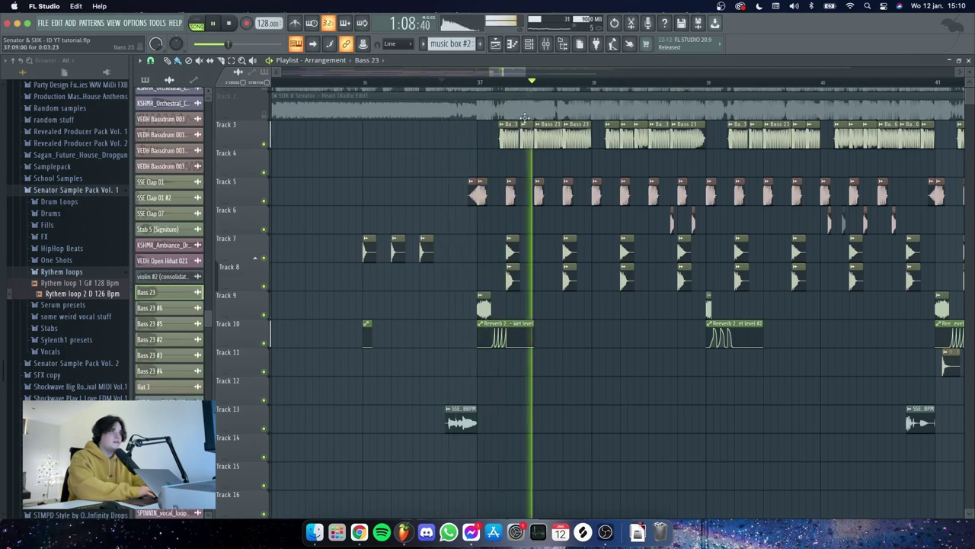
pyautogui.moveTo(508, 73); pyautogui.dragTo(545, 72)
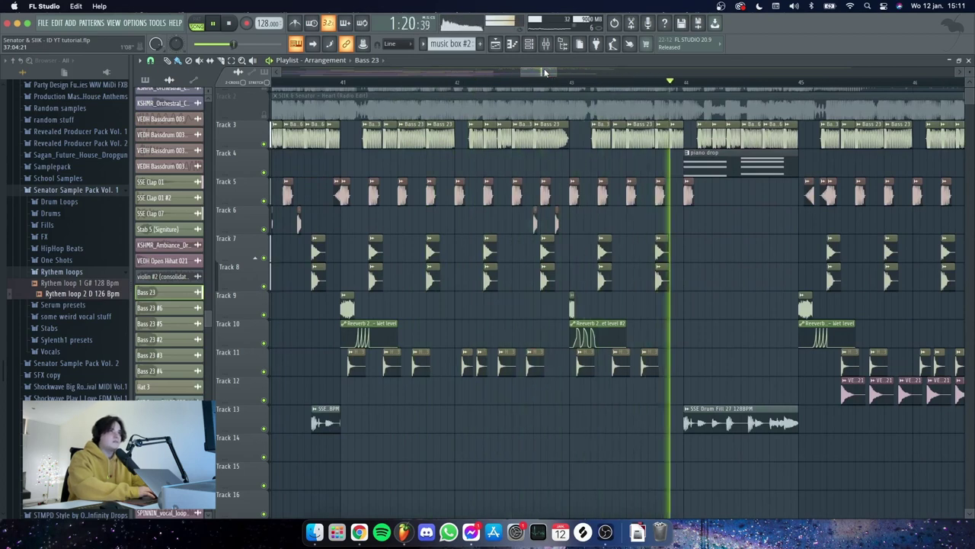
pyautogui.moveTo(545, 72); pyautogui.dragTo(558, 72)
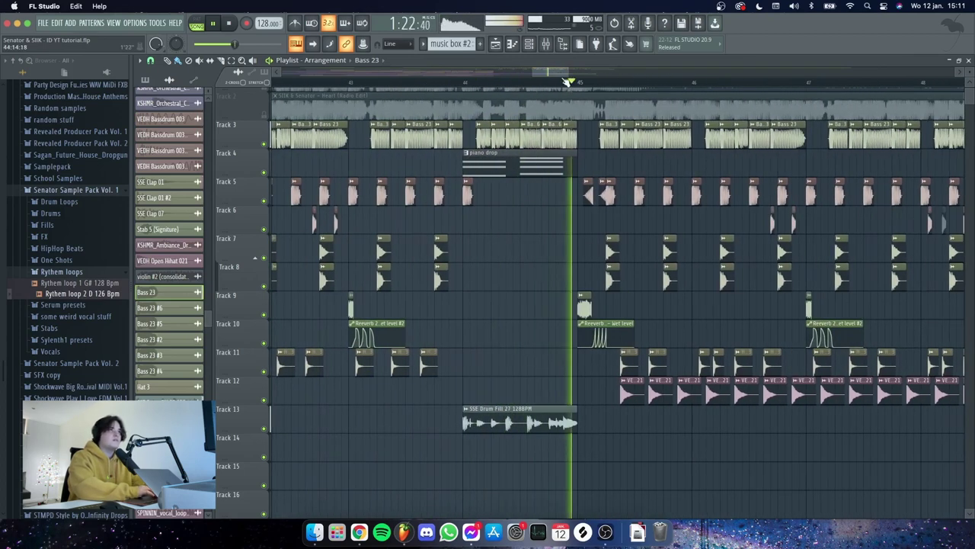
pyautogui.press('space')
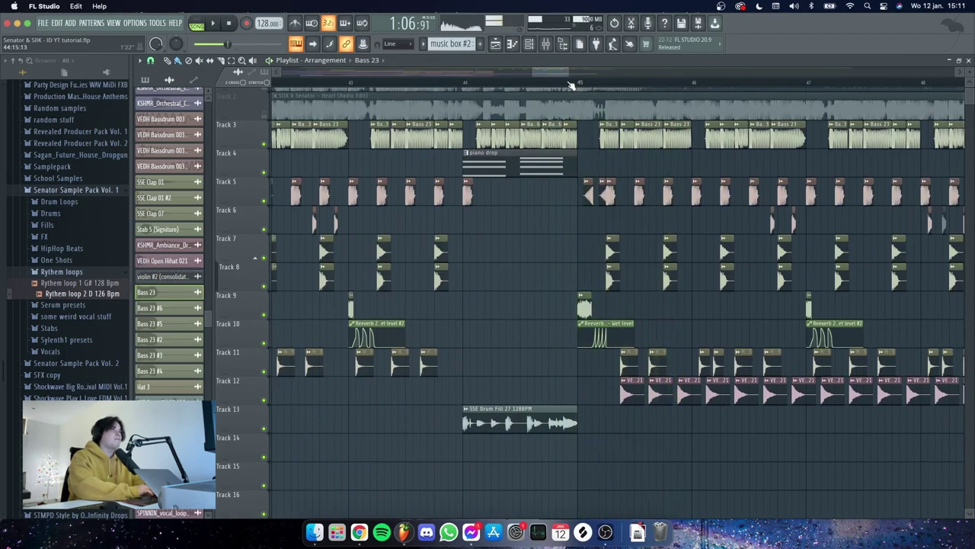
pyautogui.scroll(-5, 572, 87)
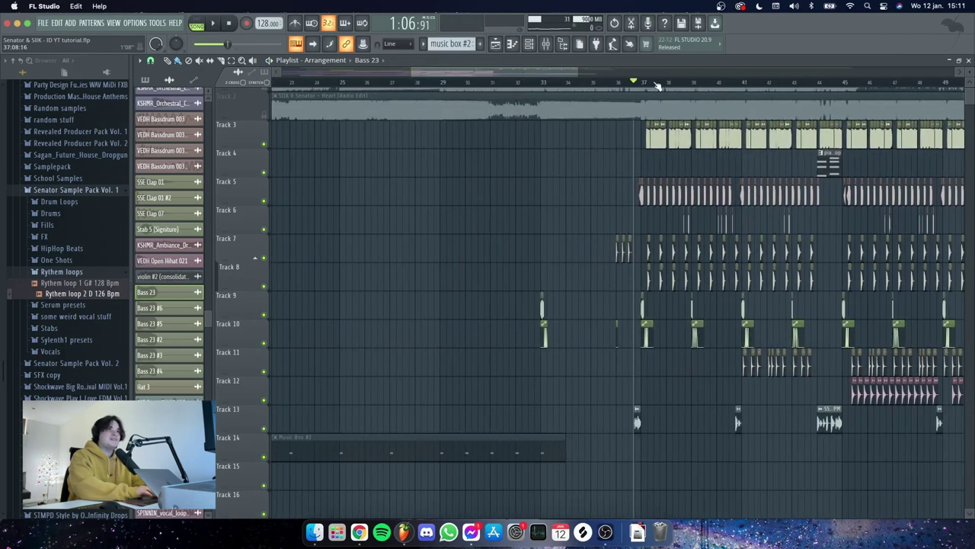
# Mute the bass on track 3 and play the drop's drums from just before bar 37 into bar 40
pyautogui.scroll(5, 657, 86)
pyautogui.click(263, 144)
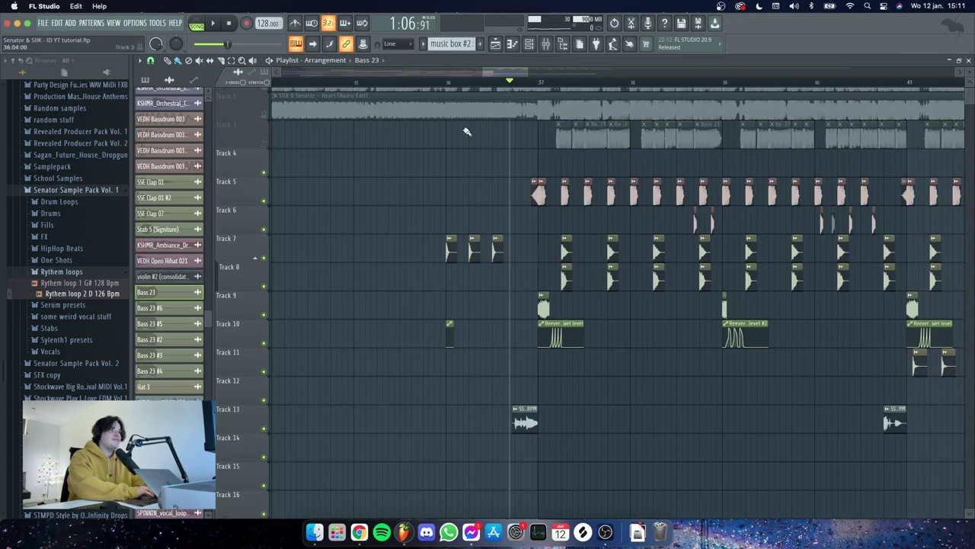
pyautogui.press('space')
pyautogui.moveTo(509, 71); pyautogui.dragTo(511, 70)
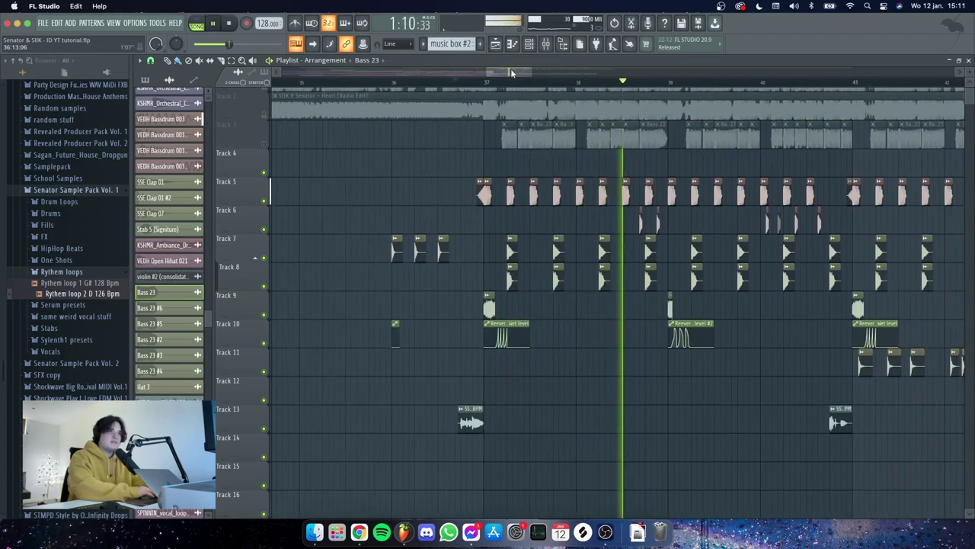
pyautogui.moveTo(511, 73); pyautogui.dragTo(524, 73)
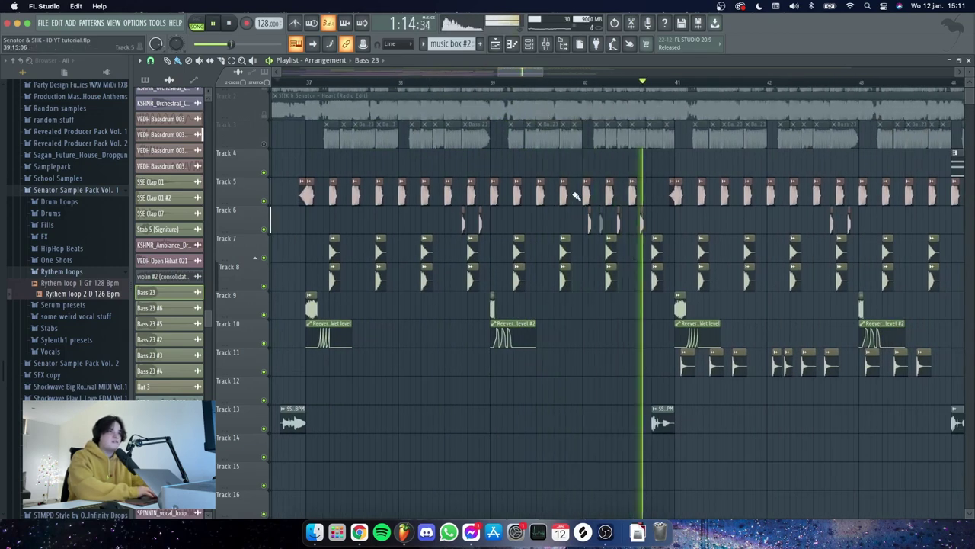
pyautogui.press('space')
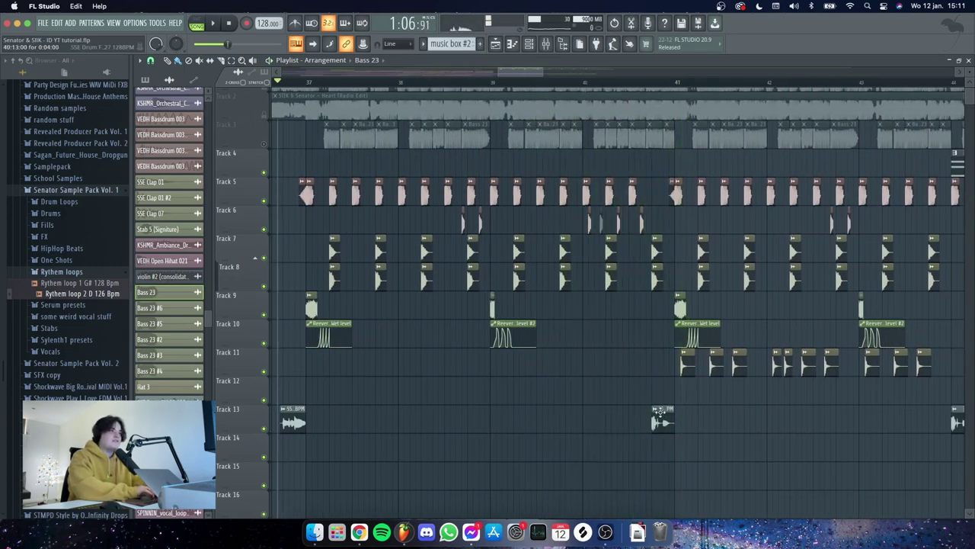
# Inspect the channel settings of the SSE Drum Fill 27 sample on track 13 and the VEDH Bassdrum 003 #4 sample on track 6
pyautogui.doubleClick(659, 411)
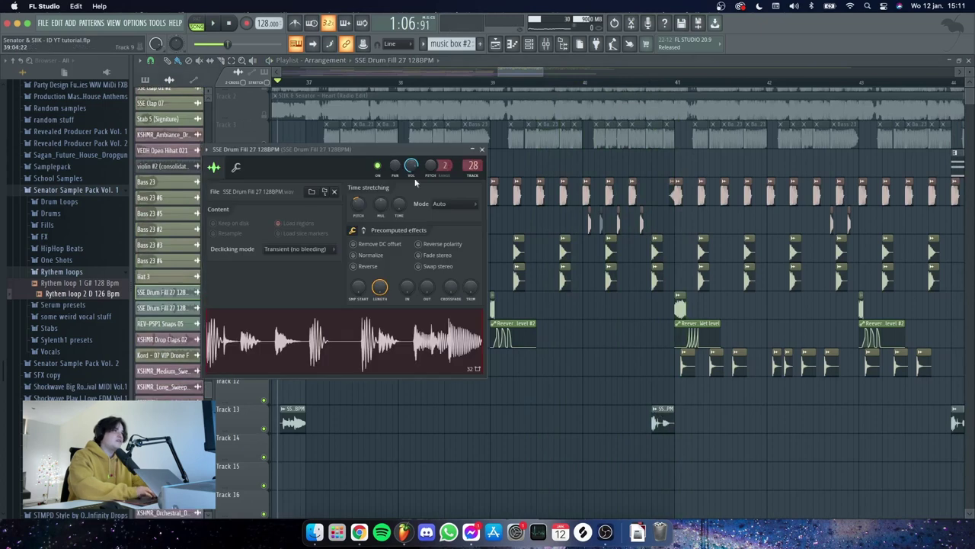
pyautogui.doubleClick(588, 222)
pyautogui.click(468, 137)
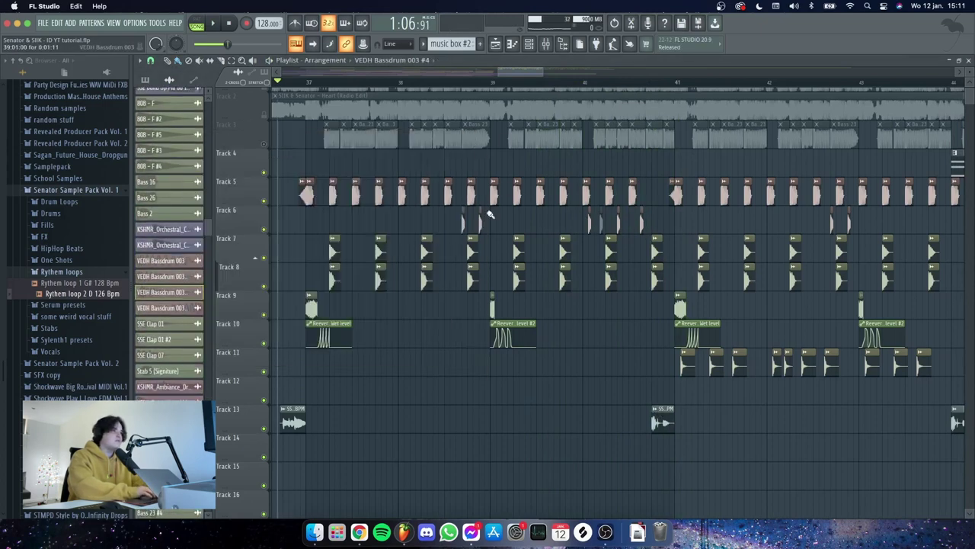
# Inspect and compare the SSE Clap 01 sample on track 7 and the SSE Clap 07 sample on track 8
pyautogui.scroll(-2, 456, 260)
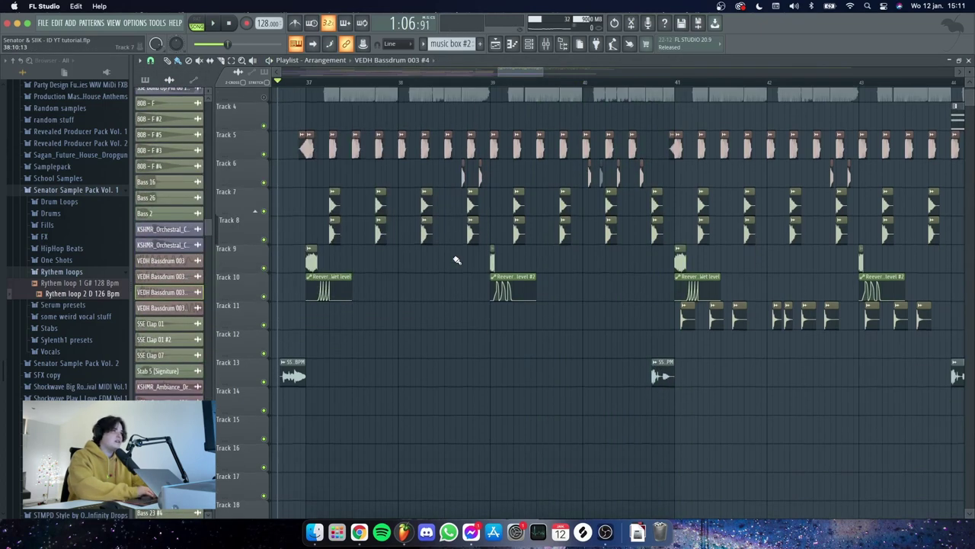
pyautogui.doubleClick(335, 205)
pyautogui.click(496, 164)
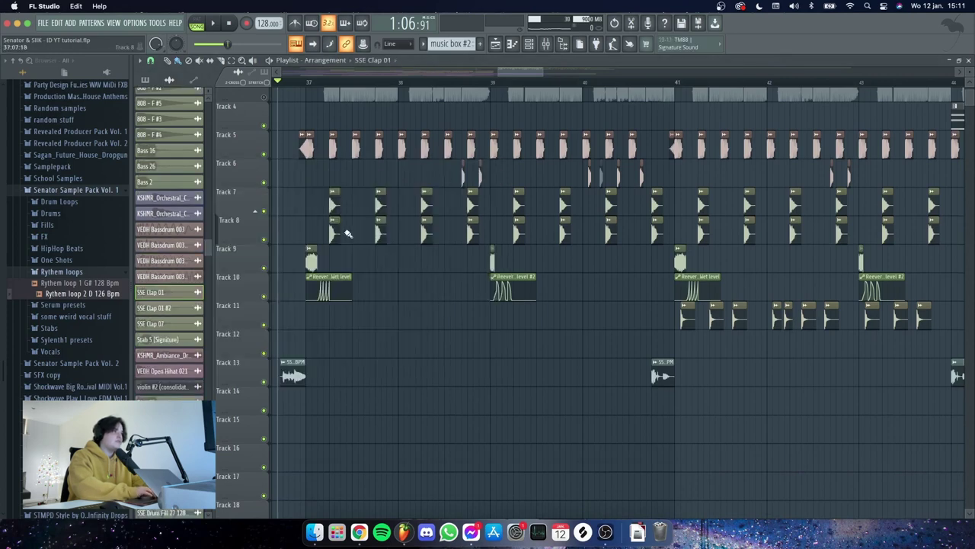
pyautogui.doubleClick(335, 232)
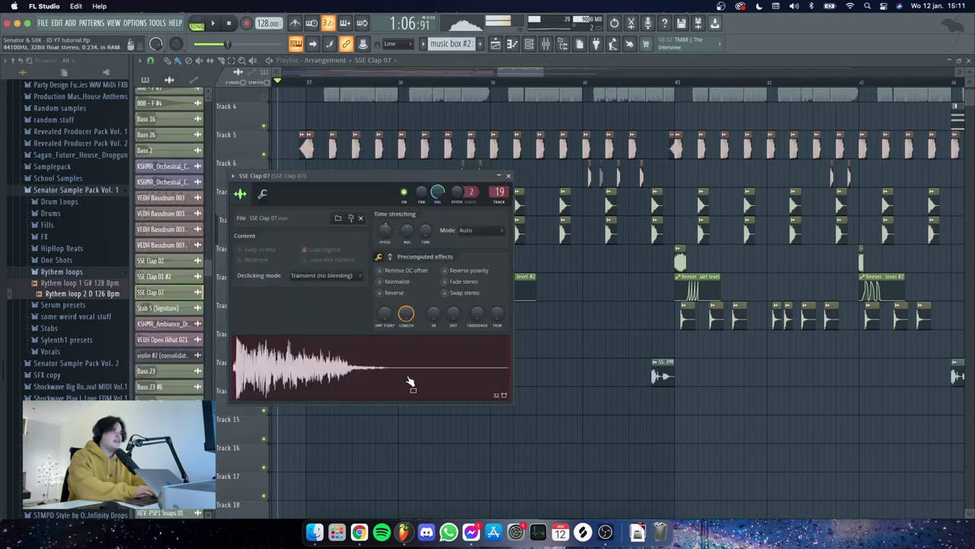
pyautogui.click(508, 176)
pyautogui.doubleClick(335, 205)
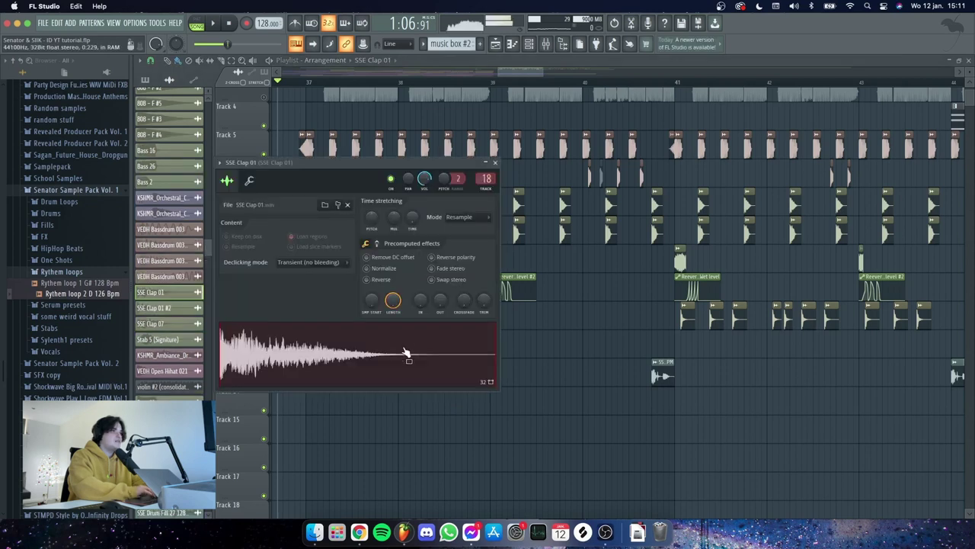
pyautogui.click(496, 163)
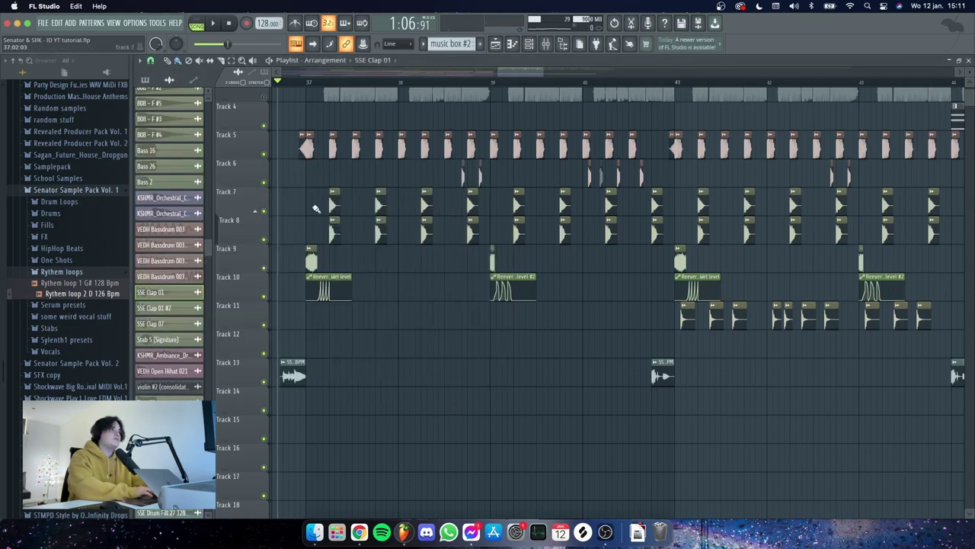
# Isolate the two clap layers on tracks 7 and 8 and play them together from just after bar 37
pyautogui.rightClick(266, 210)
pyautogui.click(265, 238)
pyautogui.click(324, 82)
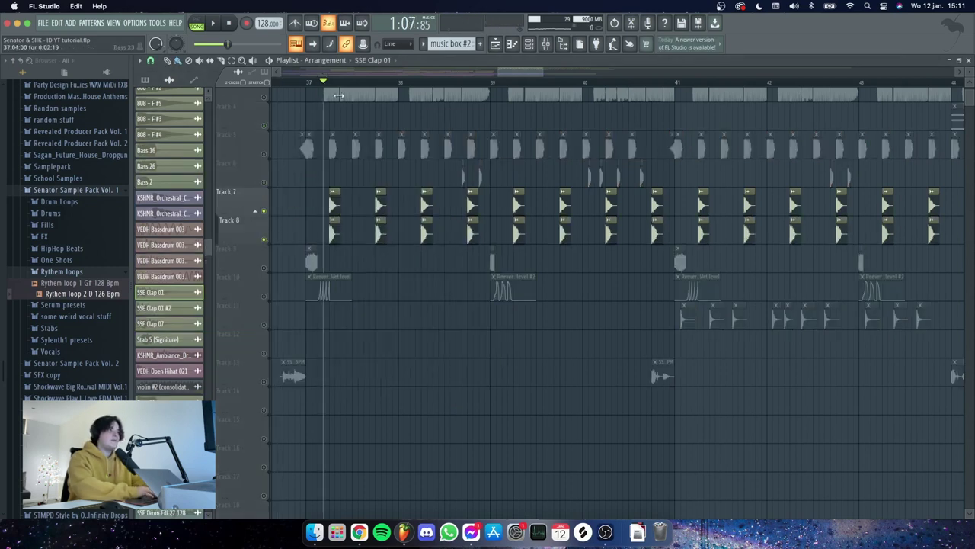
pyautogui.press('space')
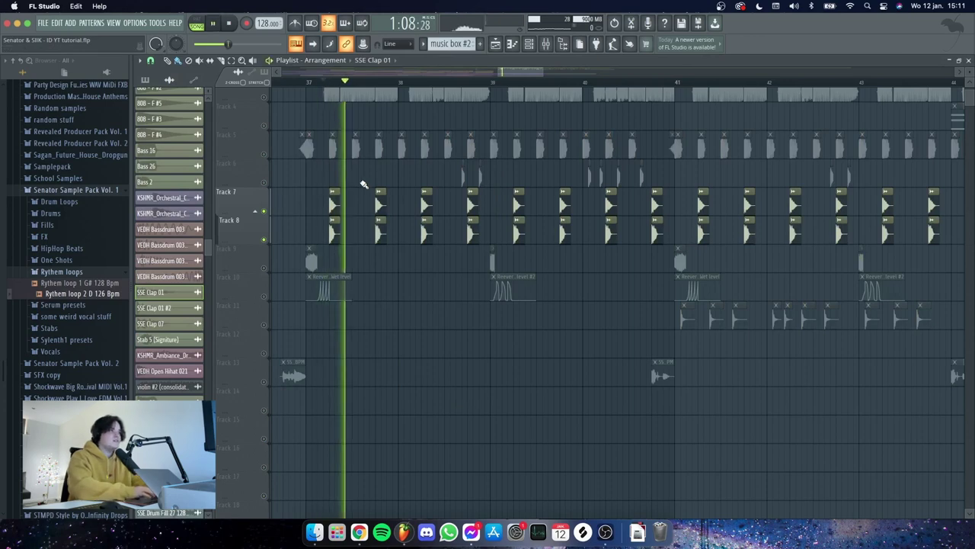
pyautogui.press('space')
# Reactivate all tracks and briefly play the claps in the full mix from bar 37
pyautogui.rightClick(263, 211)
pyautogui.click(307, 82)
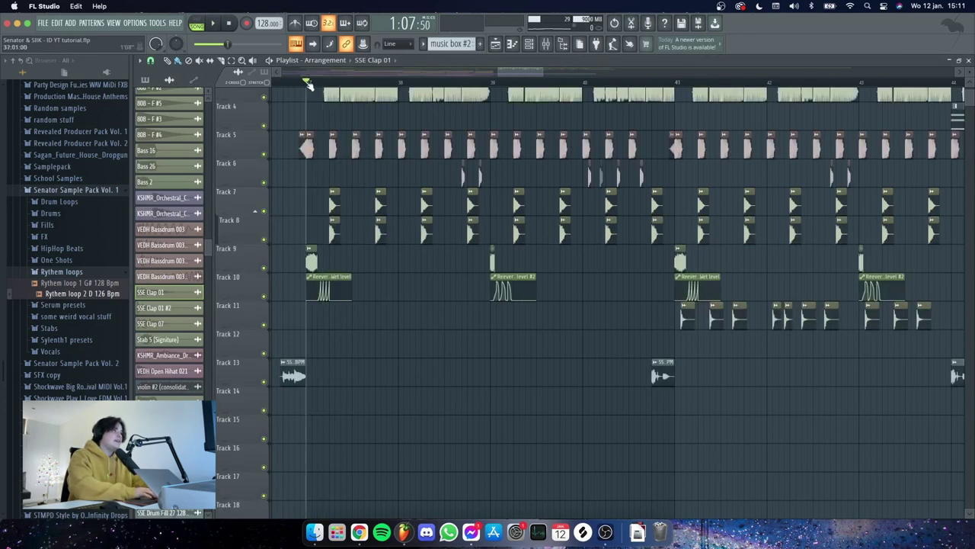
pyautogui.press('space')
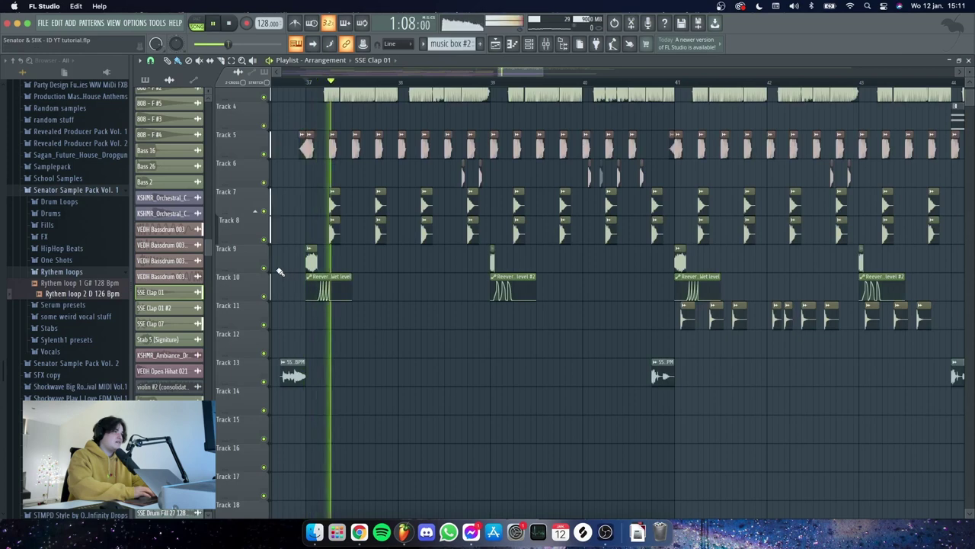
pyautogui.press('space')
# Solo the kick on track 5 just before bar 37, inspect the reversed VEDH Bassdrum 003 #2 sample, and play it
pyautogui.scroll(5, 306, 83)
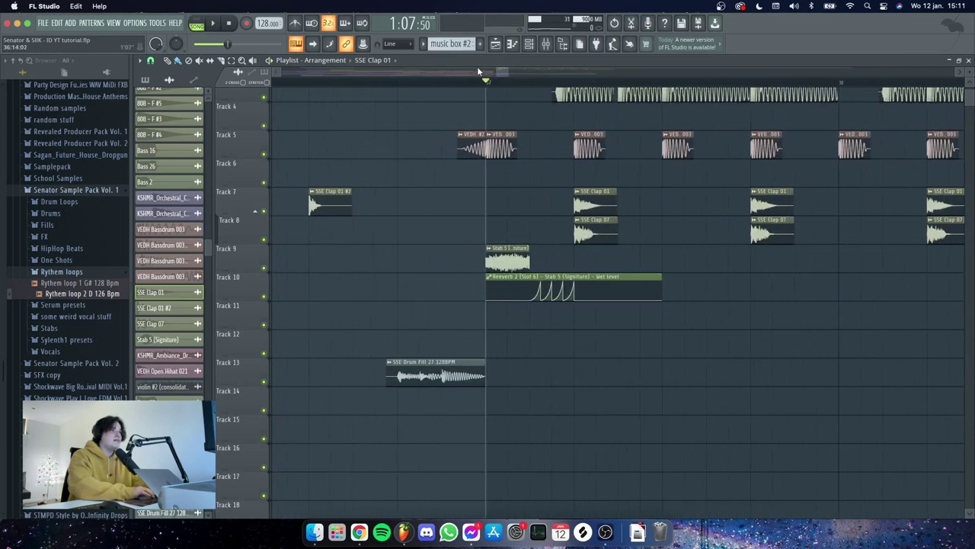
pyautogui.click(441, 82)
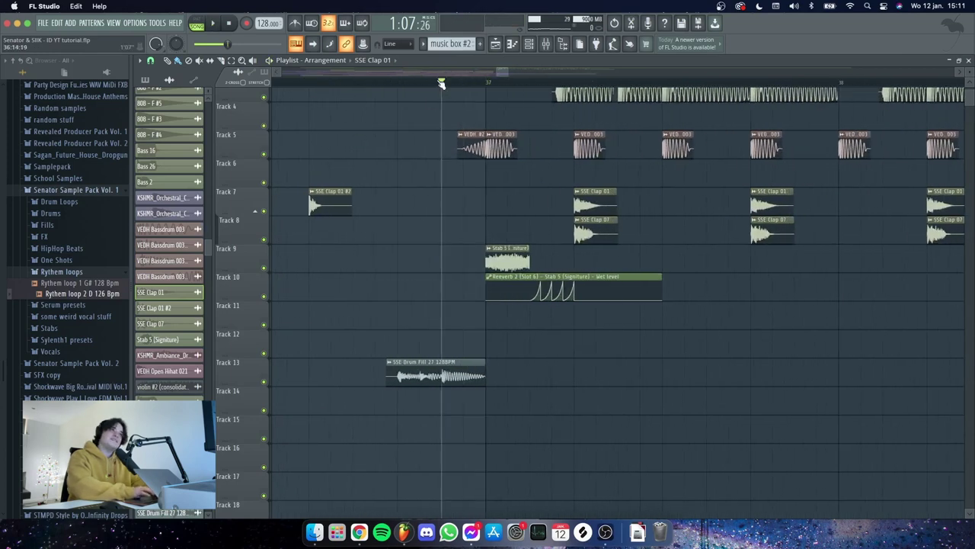
pyautogui.rightClick(265, 154)
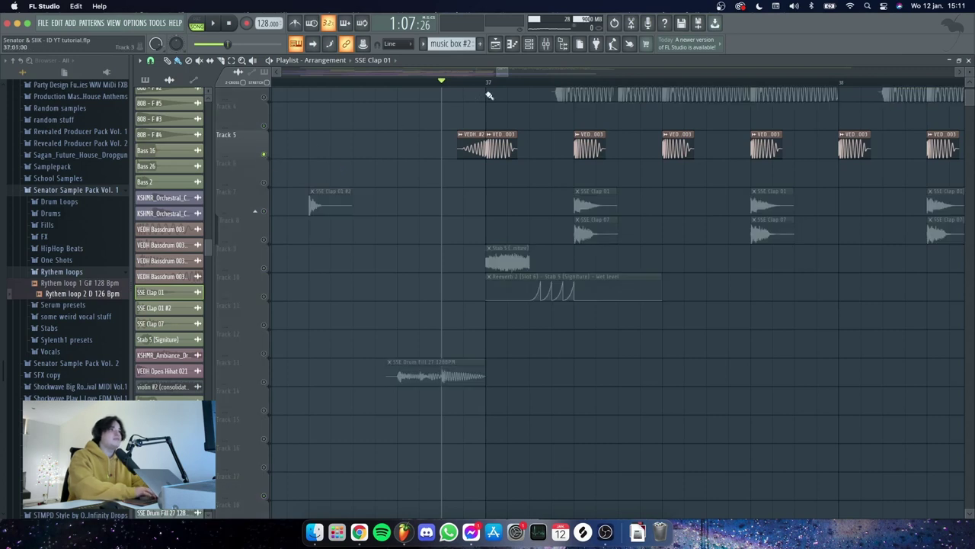
pyautogui.doubleClick(488, 147)
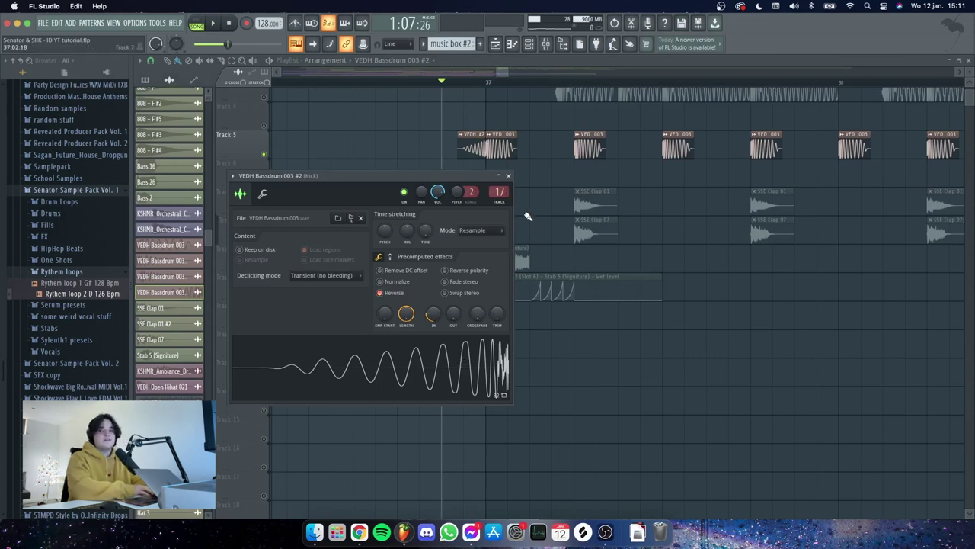
pyautogui.click(506, 176)
pyautogui.press('space')
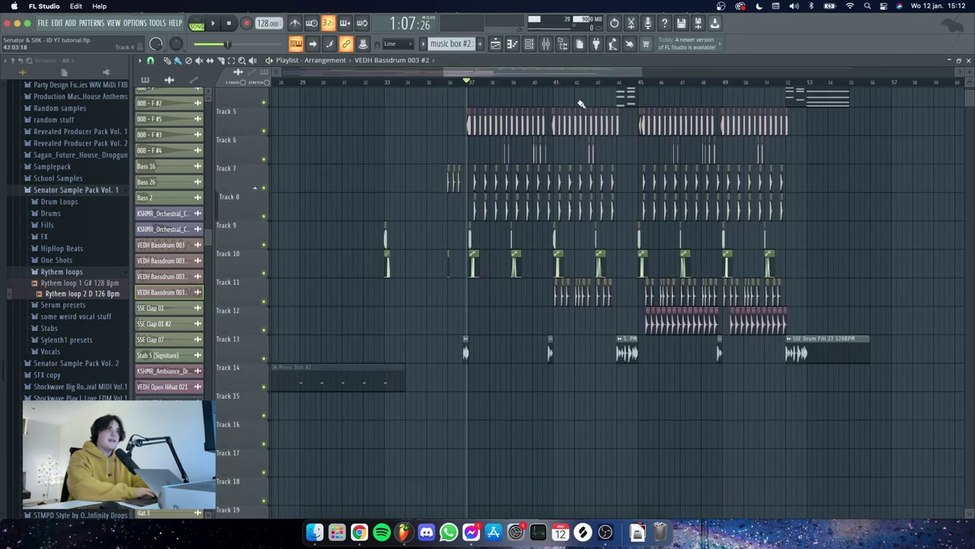
# Play track 11 soloed from bar 41, and reactivate all tracks to hear it in the full mix
pyautogui.click(554, 83)
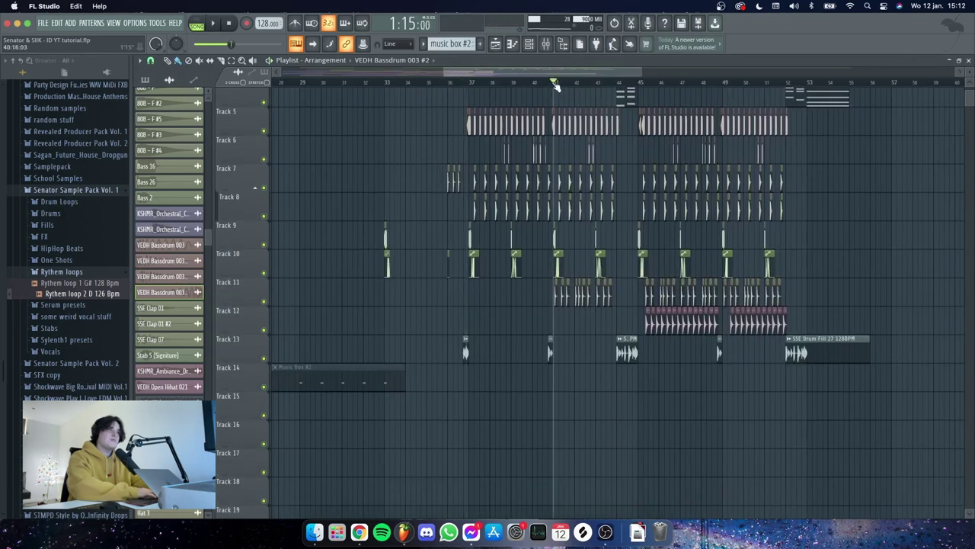
pyautogui.rightClick(265, 302)
pyautogui.press('space')
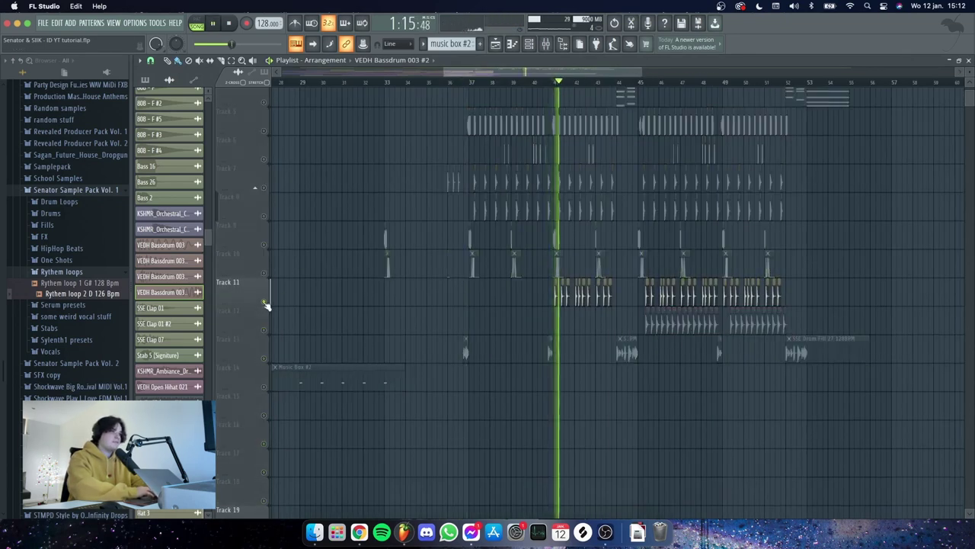
pyautogui.rightClick(265, 302)
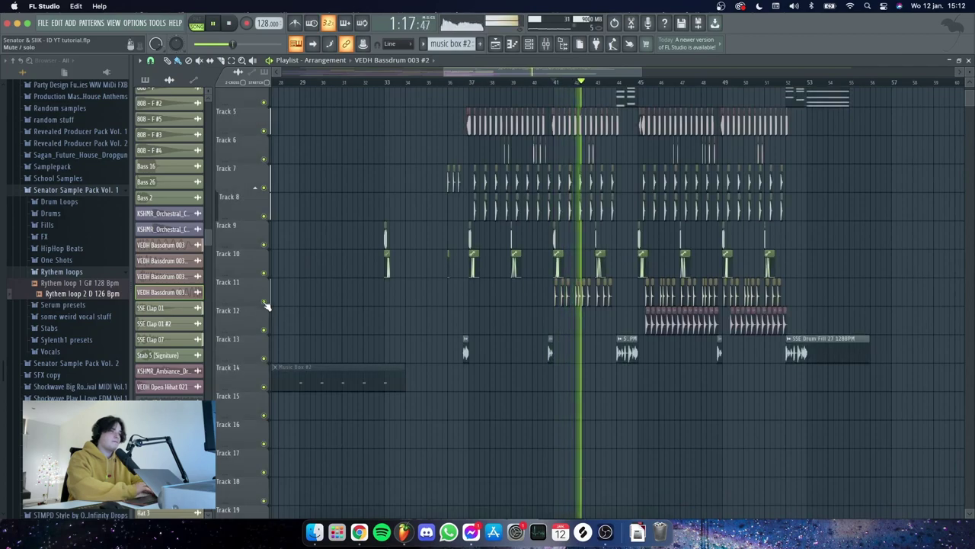
pyautogui.scroll(3, 367, 212)
pyautogui.press('space')
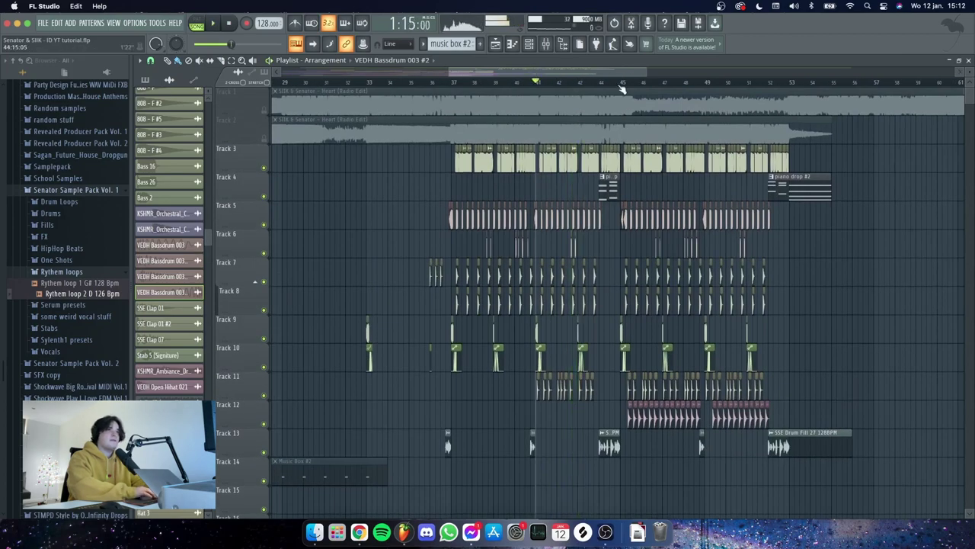
# Play the drum fill section from bar 44, and mute the piano drop clips on track 4 at bars 44 and 52
pyautogui.scroll(4, 621, 88)
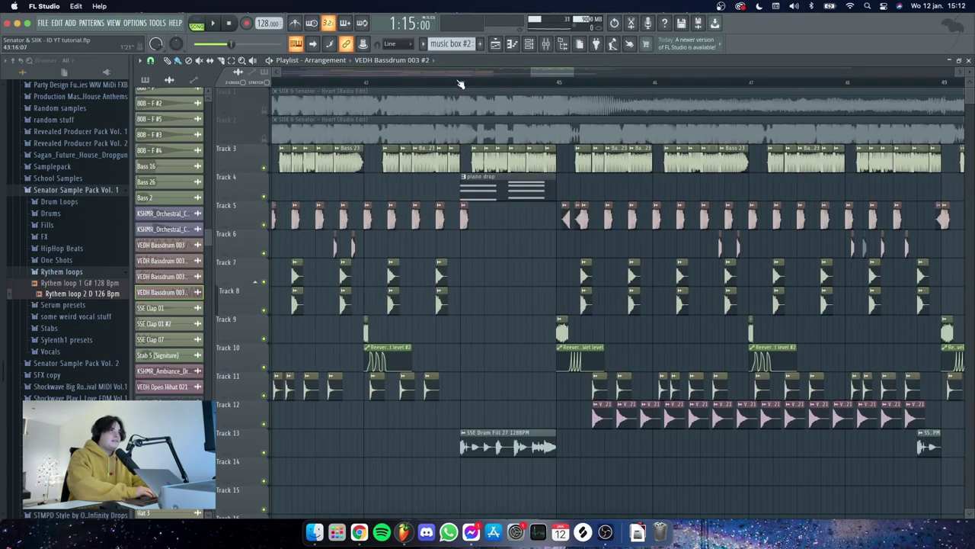
pyautogui.click(461, 84)
pyautogui.press('space')
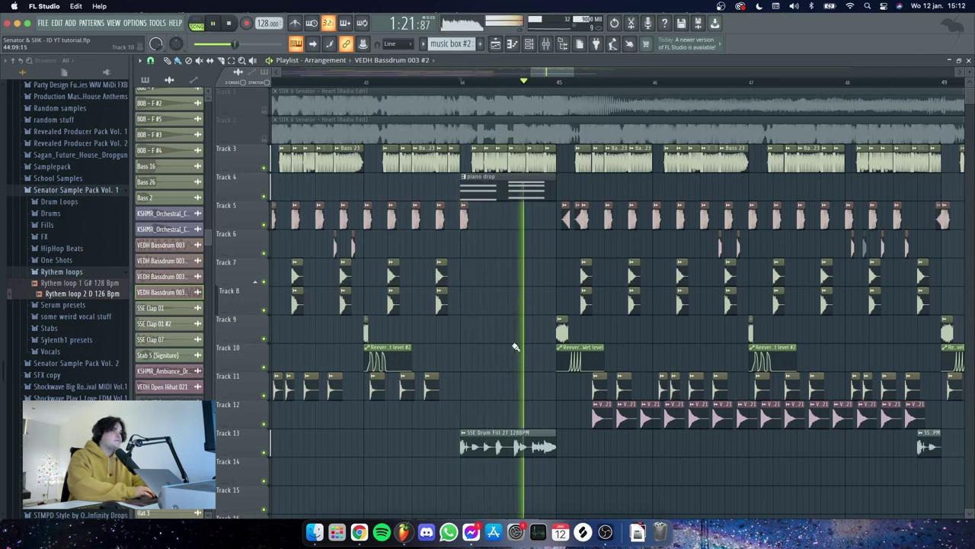
pyautogui.press('space')
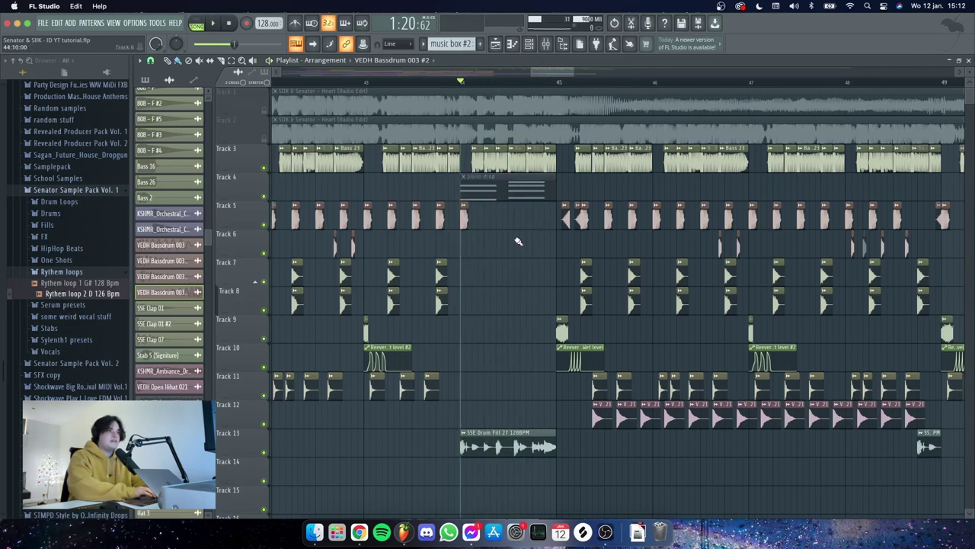
pyautogui.scroll(-6, 568, 85)
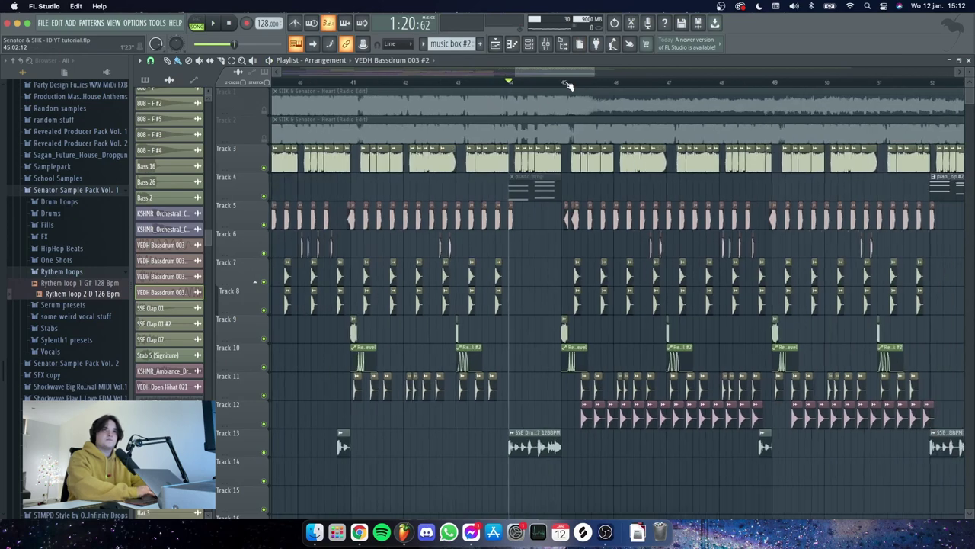
pyautogui.click(832, 190)
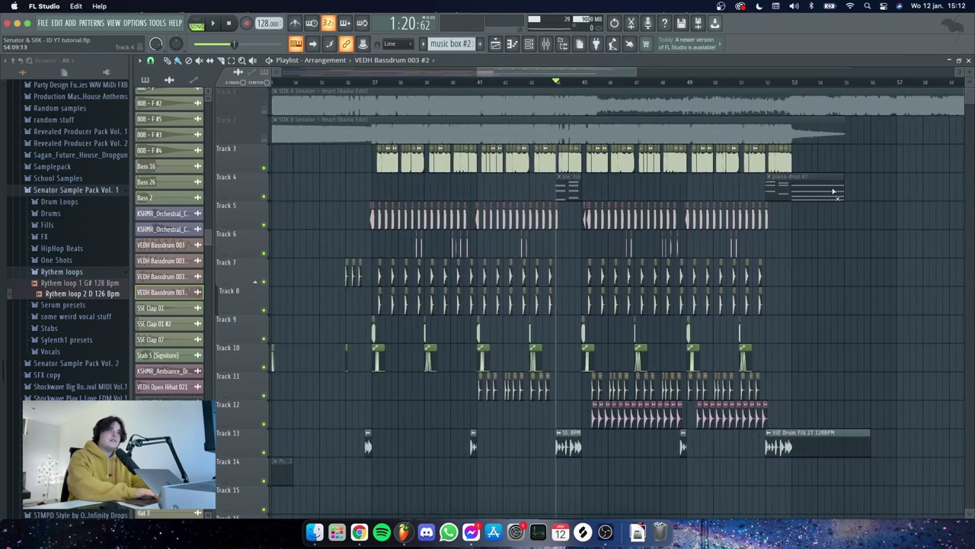
# Play the second half of the drop in the full mix from bar 45 to the closing drum fill at bar 52
pyautogui.scroll(6, 564, 83)
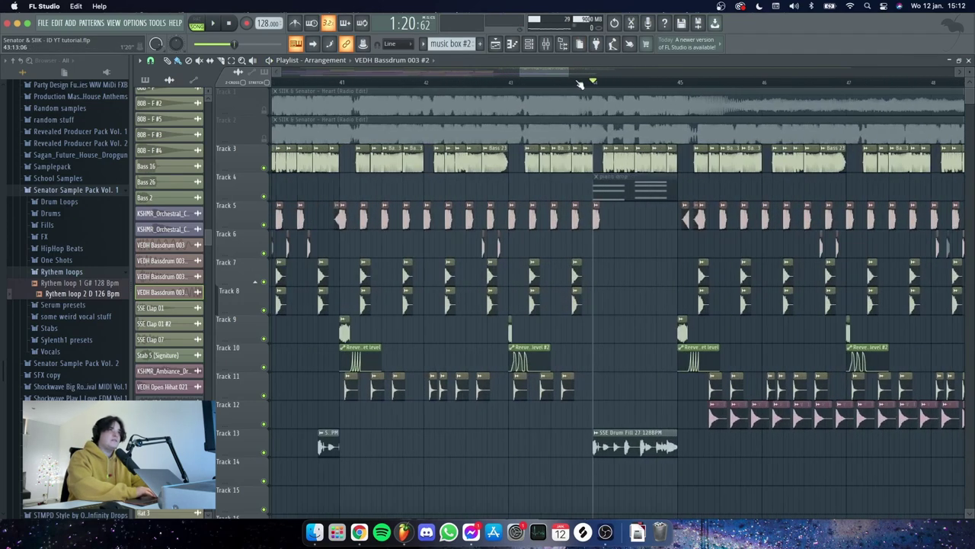
pyautogui.moveTo(586, 84)
pyautogui.mouseDown()
pyautogui.moveTo(642, 83)
pyautogui.moveTo(615, 94)
pyautogui.moveTo(593, 86)
pyautogui.mouseUp()
pyautogui.moveTo(539, 69)
pyautogui.mouseDown()
pyautogui.moveTo(501, 74)
pyautogui.moveTo(533, 73)
pyautogui.mouseUp()
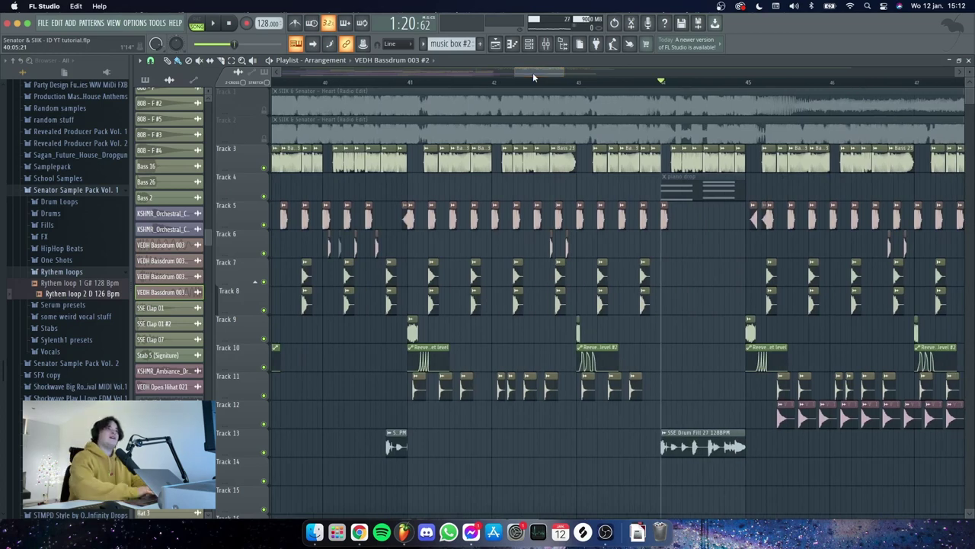
pyautogui.moveTo(532, 72); pyautogui.dragTo(542, 71)
pyautogui.click(485, 81)
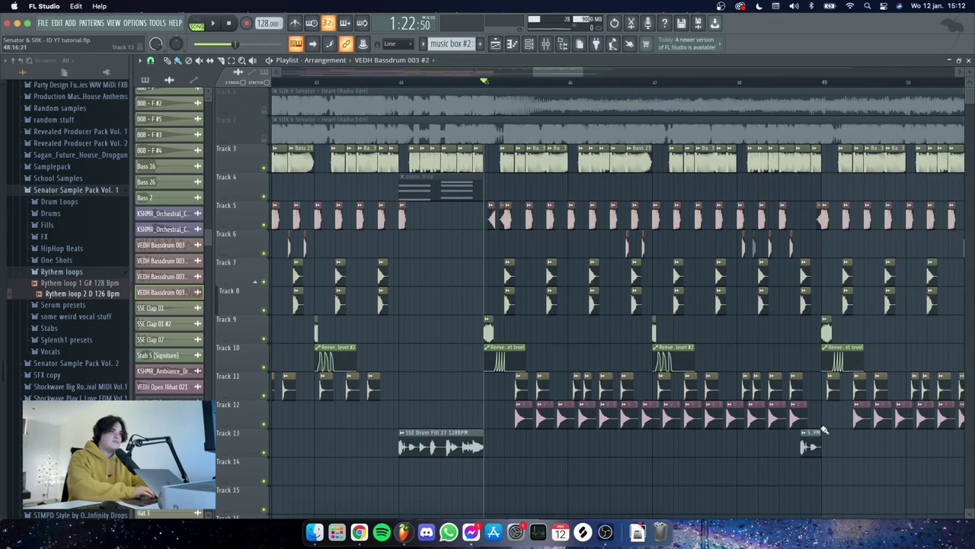
pyautogui.press('space')
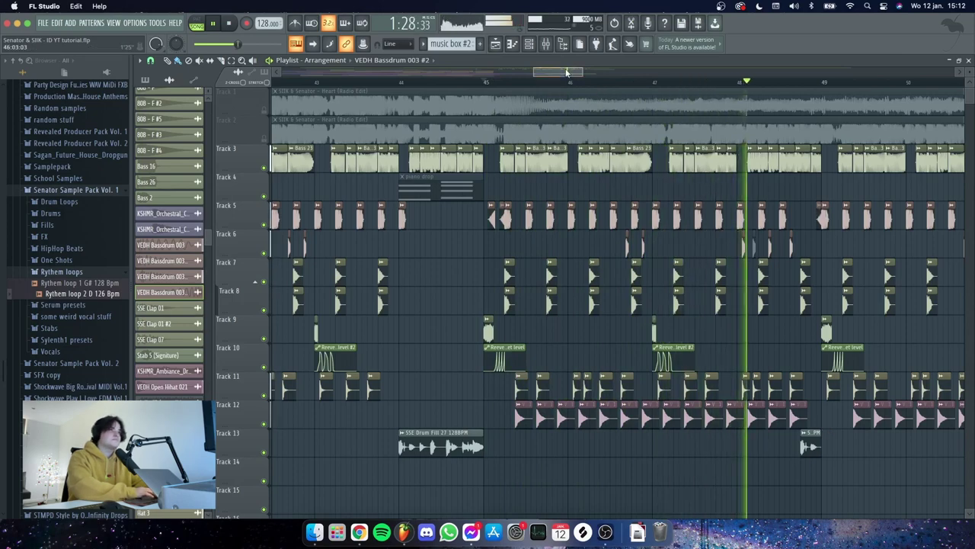
pyautogui.scroll(-3, 603, 82)
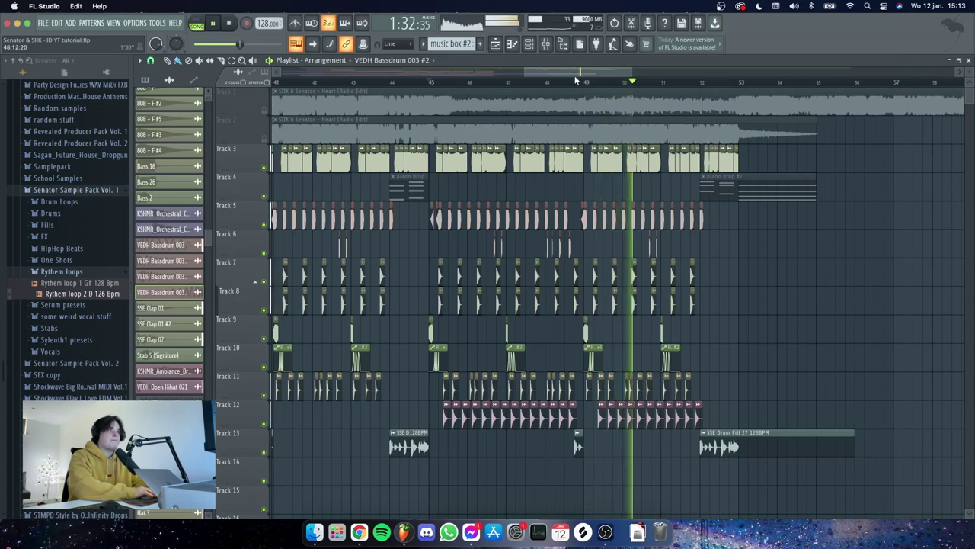
pyautogui.scroll(-2, 579, 79)
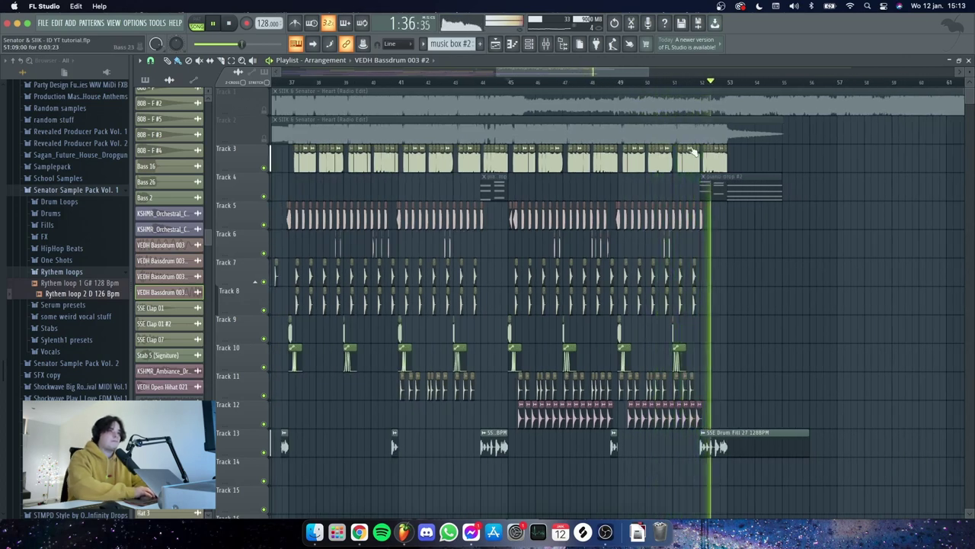
pyautogui.press('space')
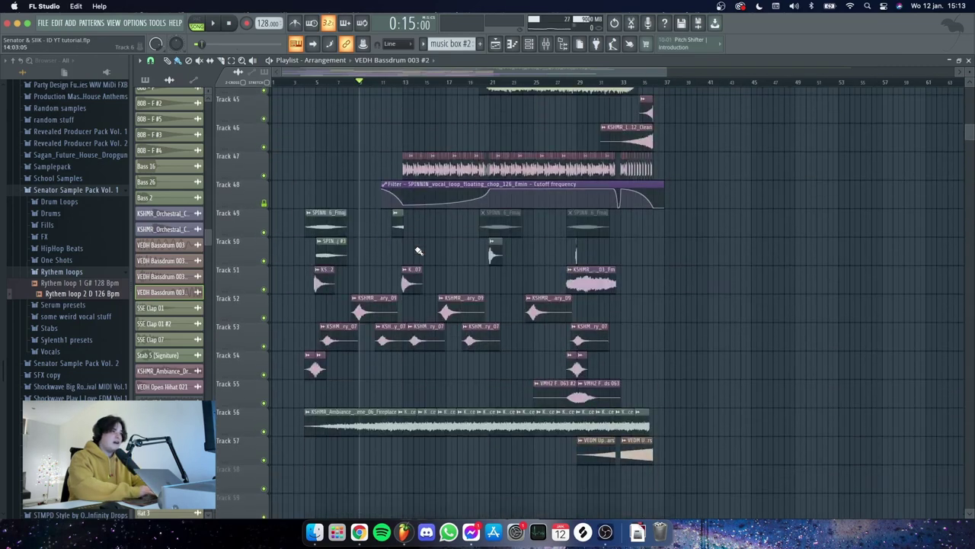
# Review the whole arrangement, from the ambience and effects tracks through the break layers to the drop layers
pyautogui.scroll(13, 418, 251)
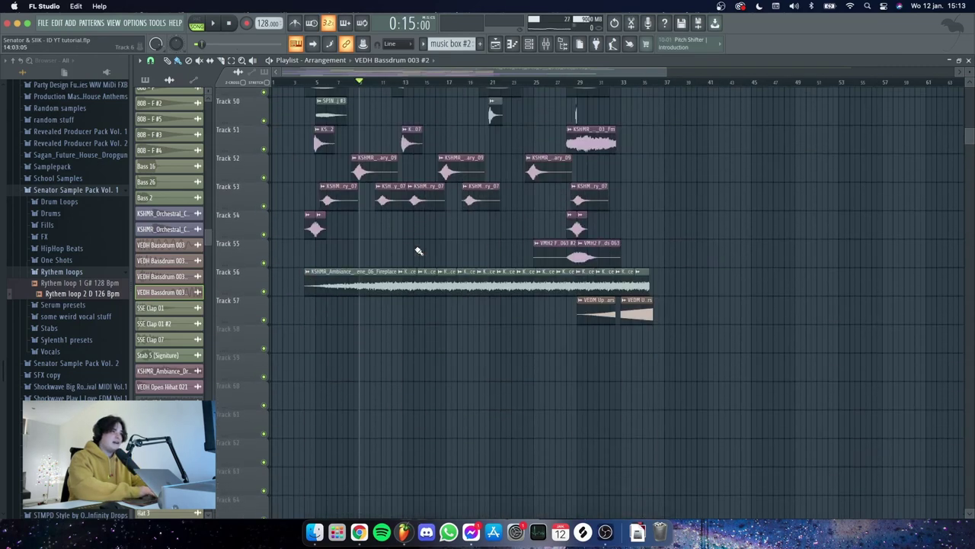
pyautogui.scroll(20, 417, 251)
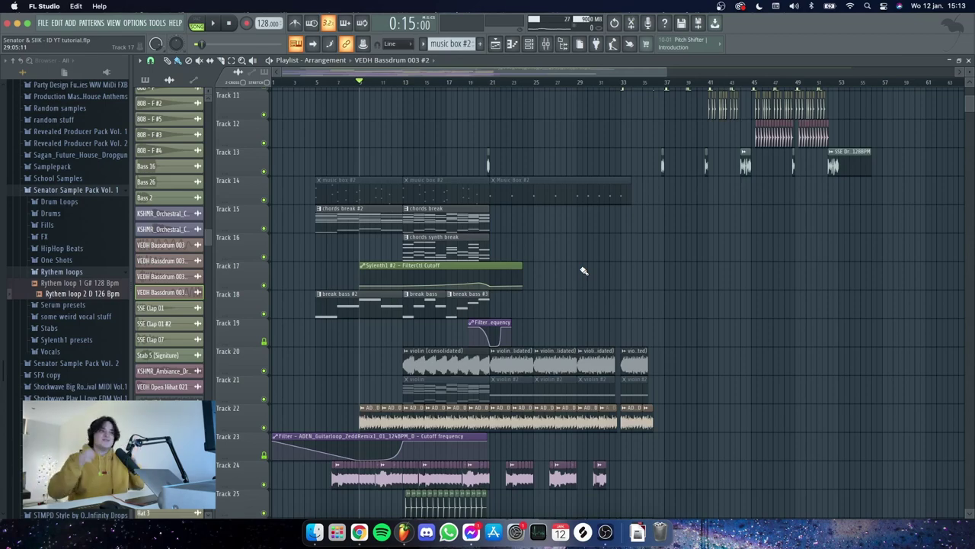
pyautogui.scroll(5, 583, 271)
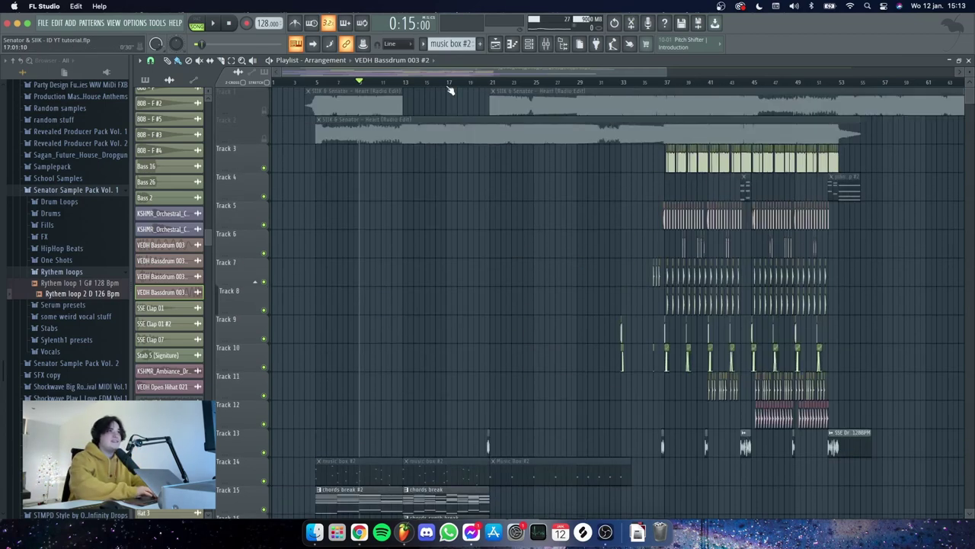
pyautogui.hscroll(1, 443, 76)
pyautogui.scroll(-5, 440, 363)
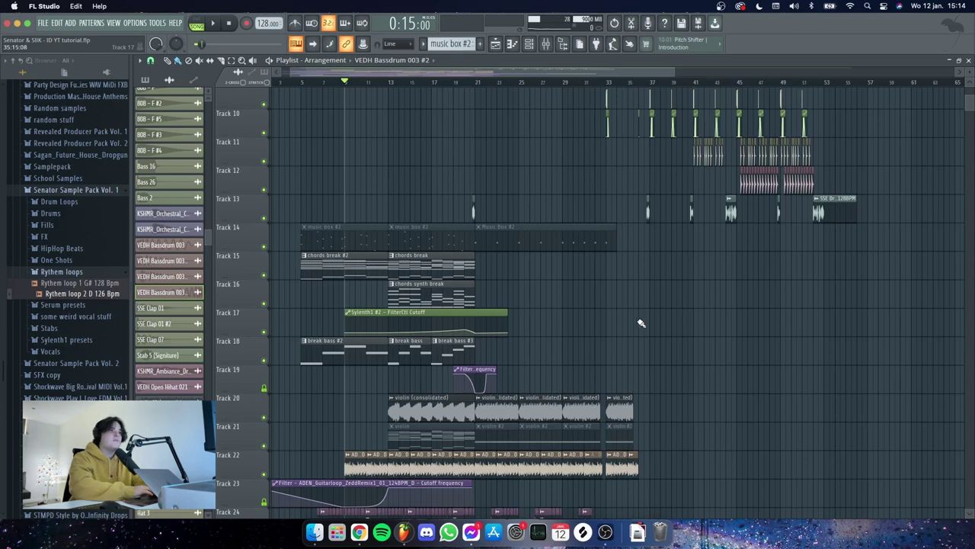
pyautogui.scroll(-1, 602, 312)
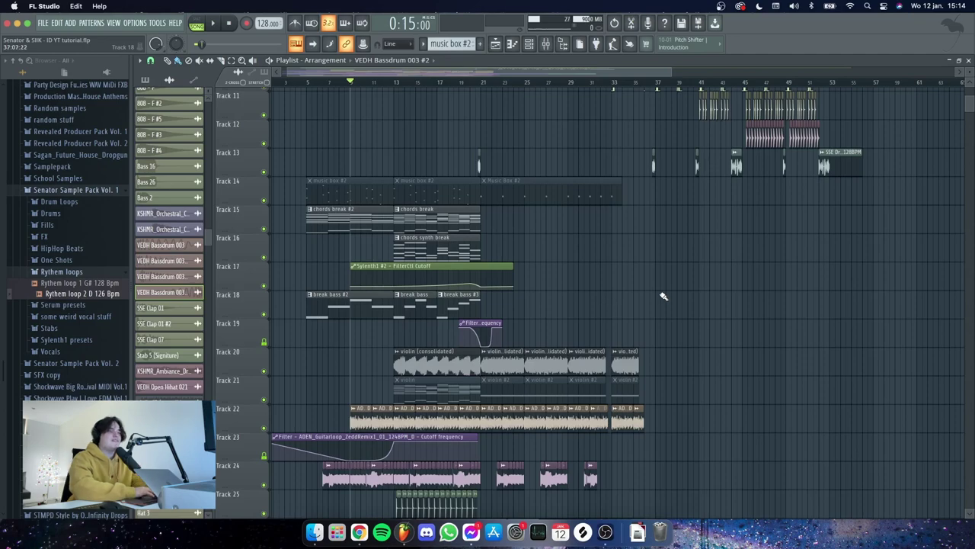
pyautogui.scroll(10, 663, 298)
pyautogui.hscroll(3, 663, 297)
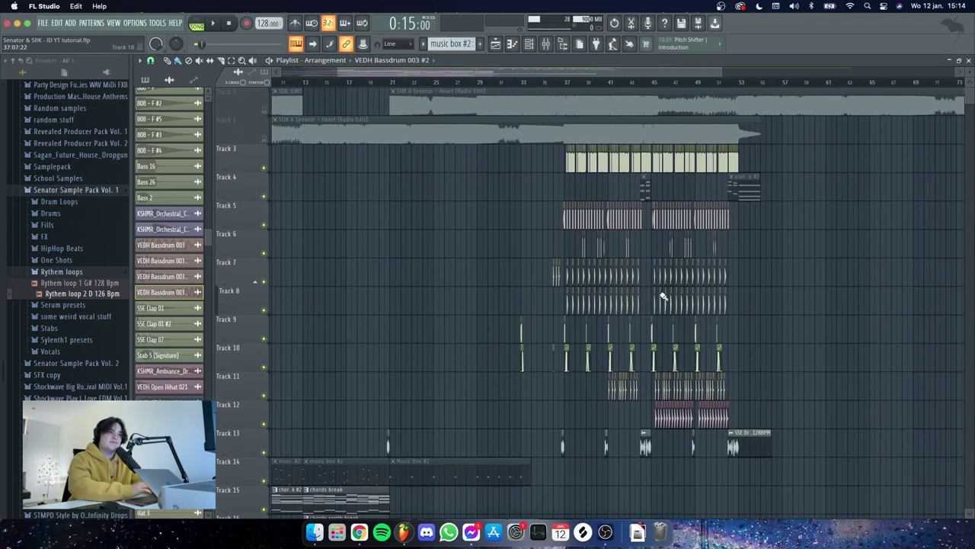
pyautogui.scroll(-1, 809, 309)
pyautogui.hscroll(-4, 810, 309)
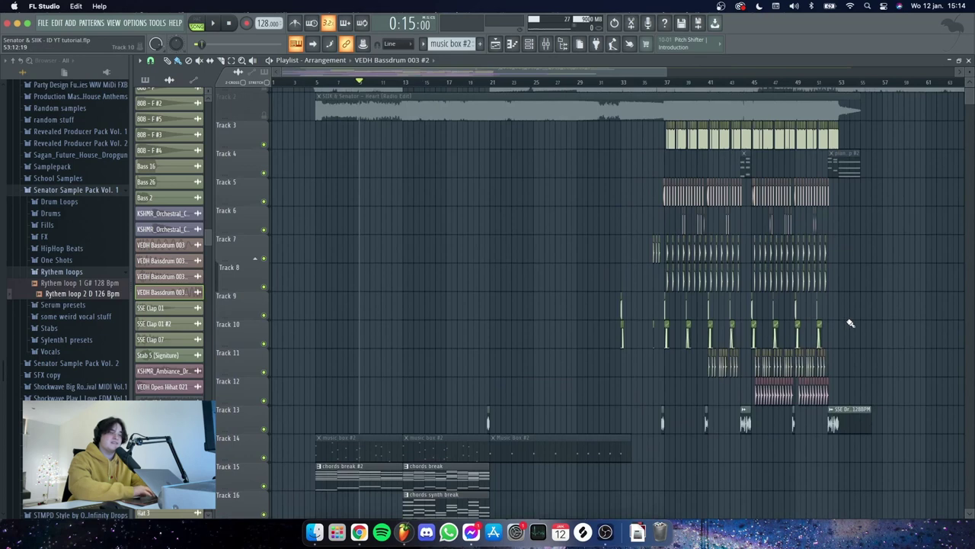